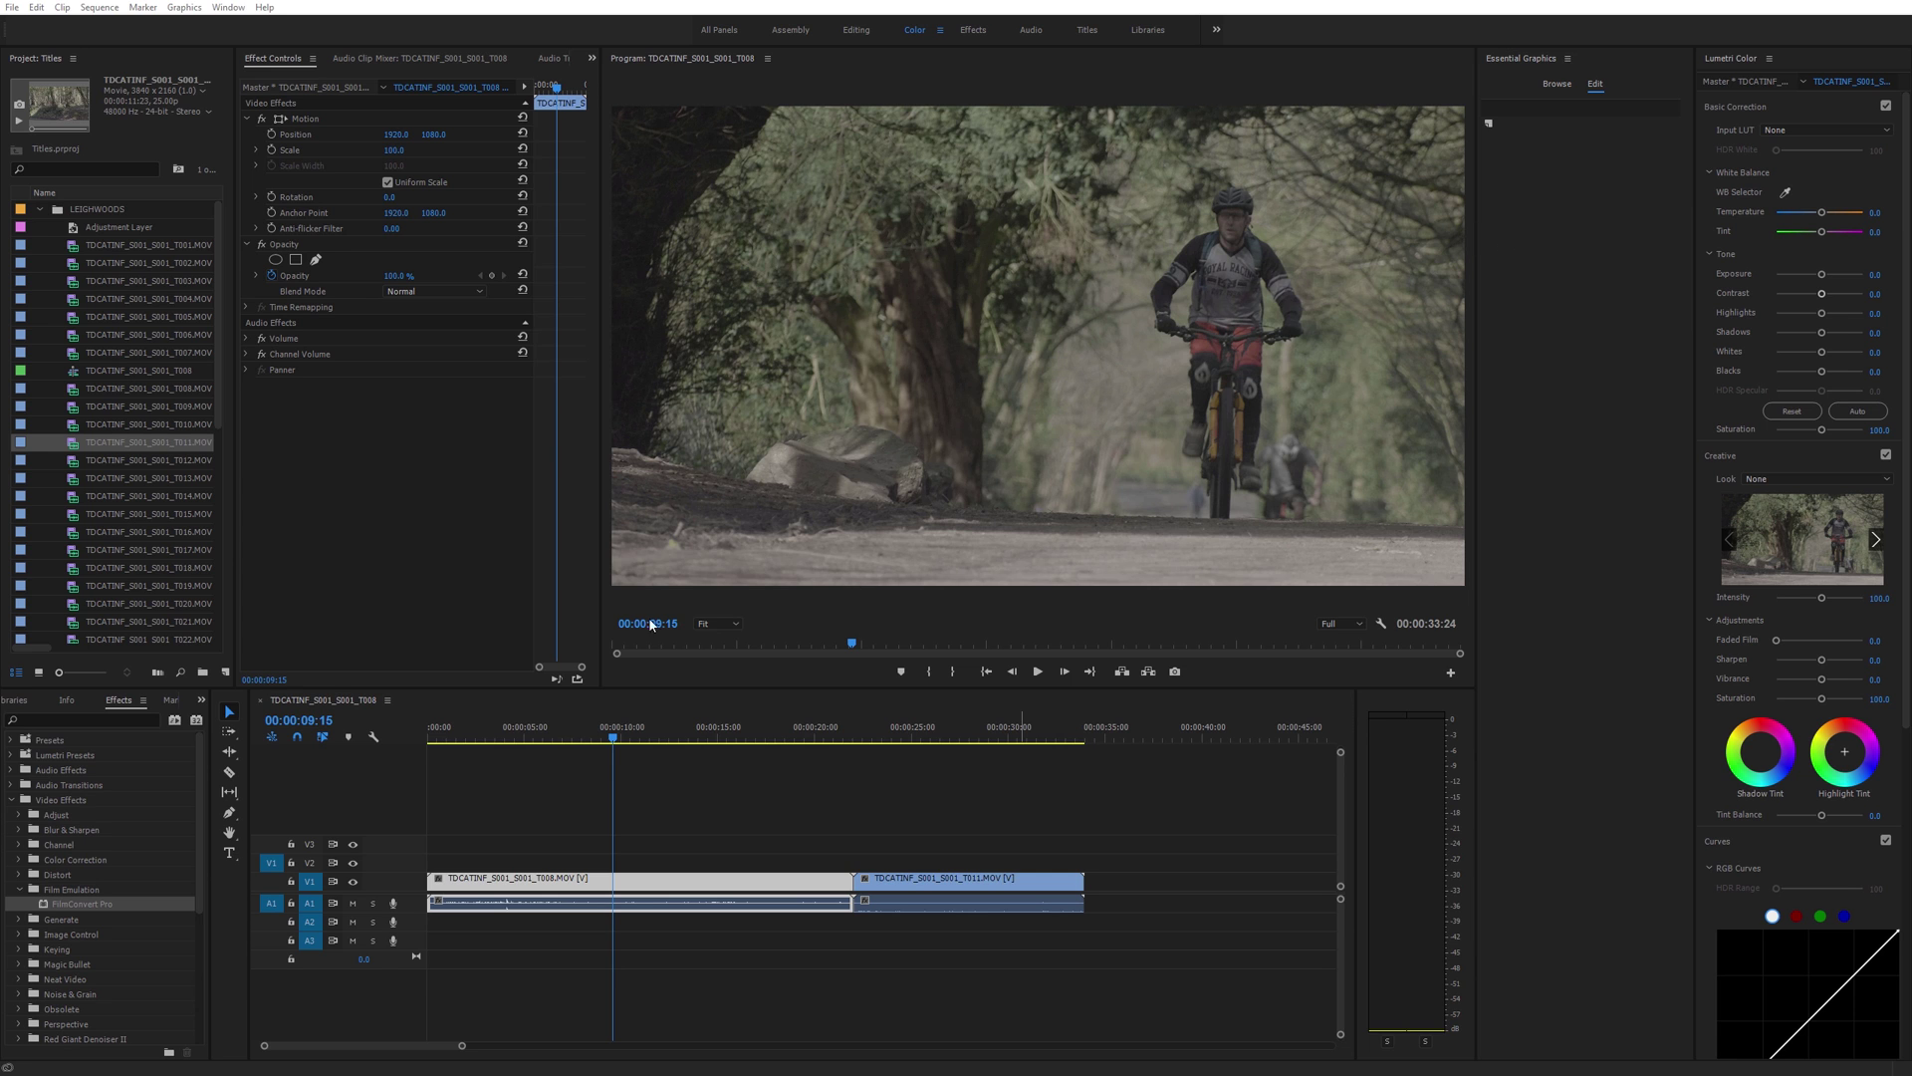
# Step: At 00:00:09:14, add an empty text layer in the Program monitor, creating a Graphic clip above the footage
pyautogui.click(607, 742)
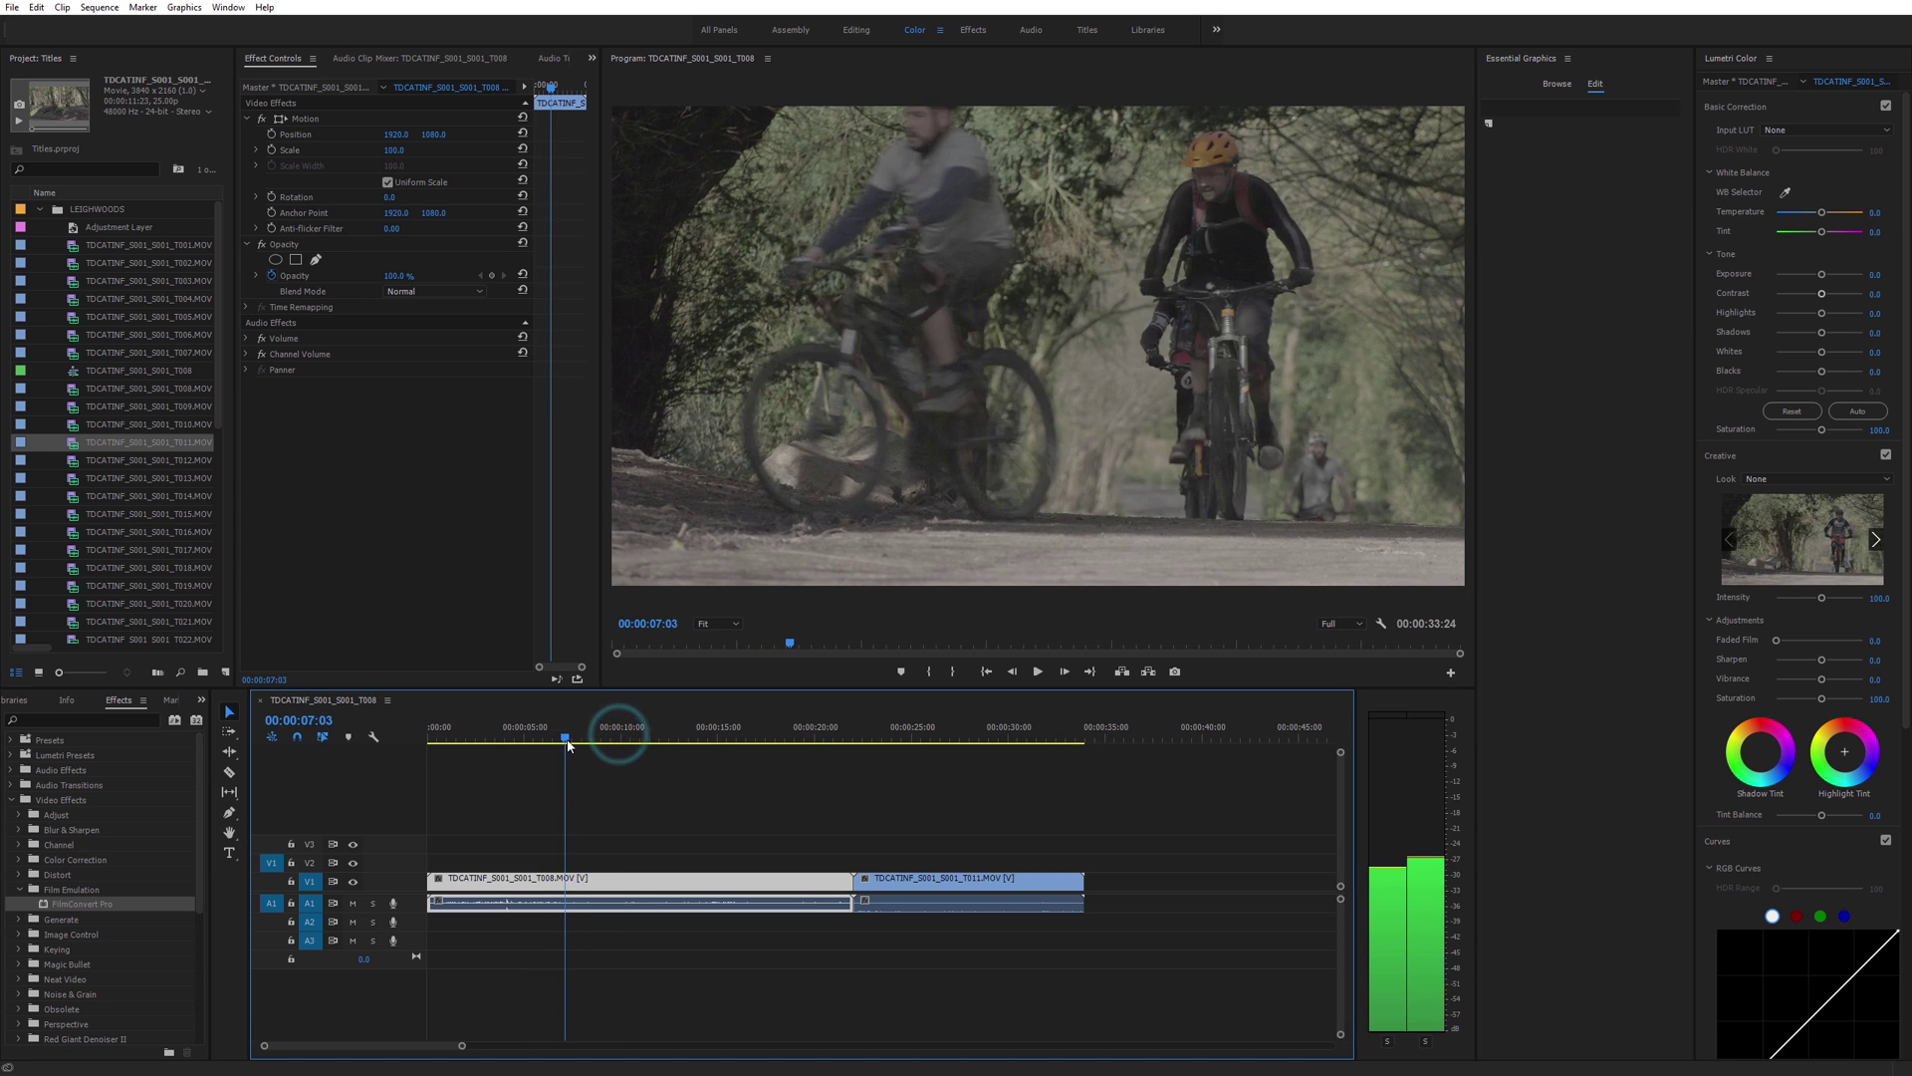
pyautogui.moveTo(607, 741); pyautogui.dragTo(615, 740)
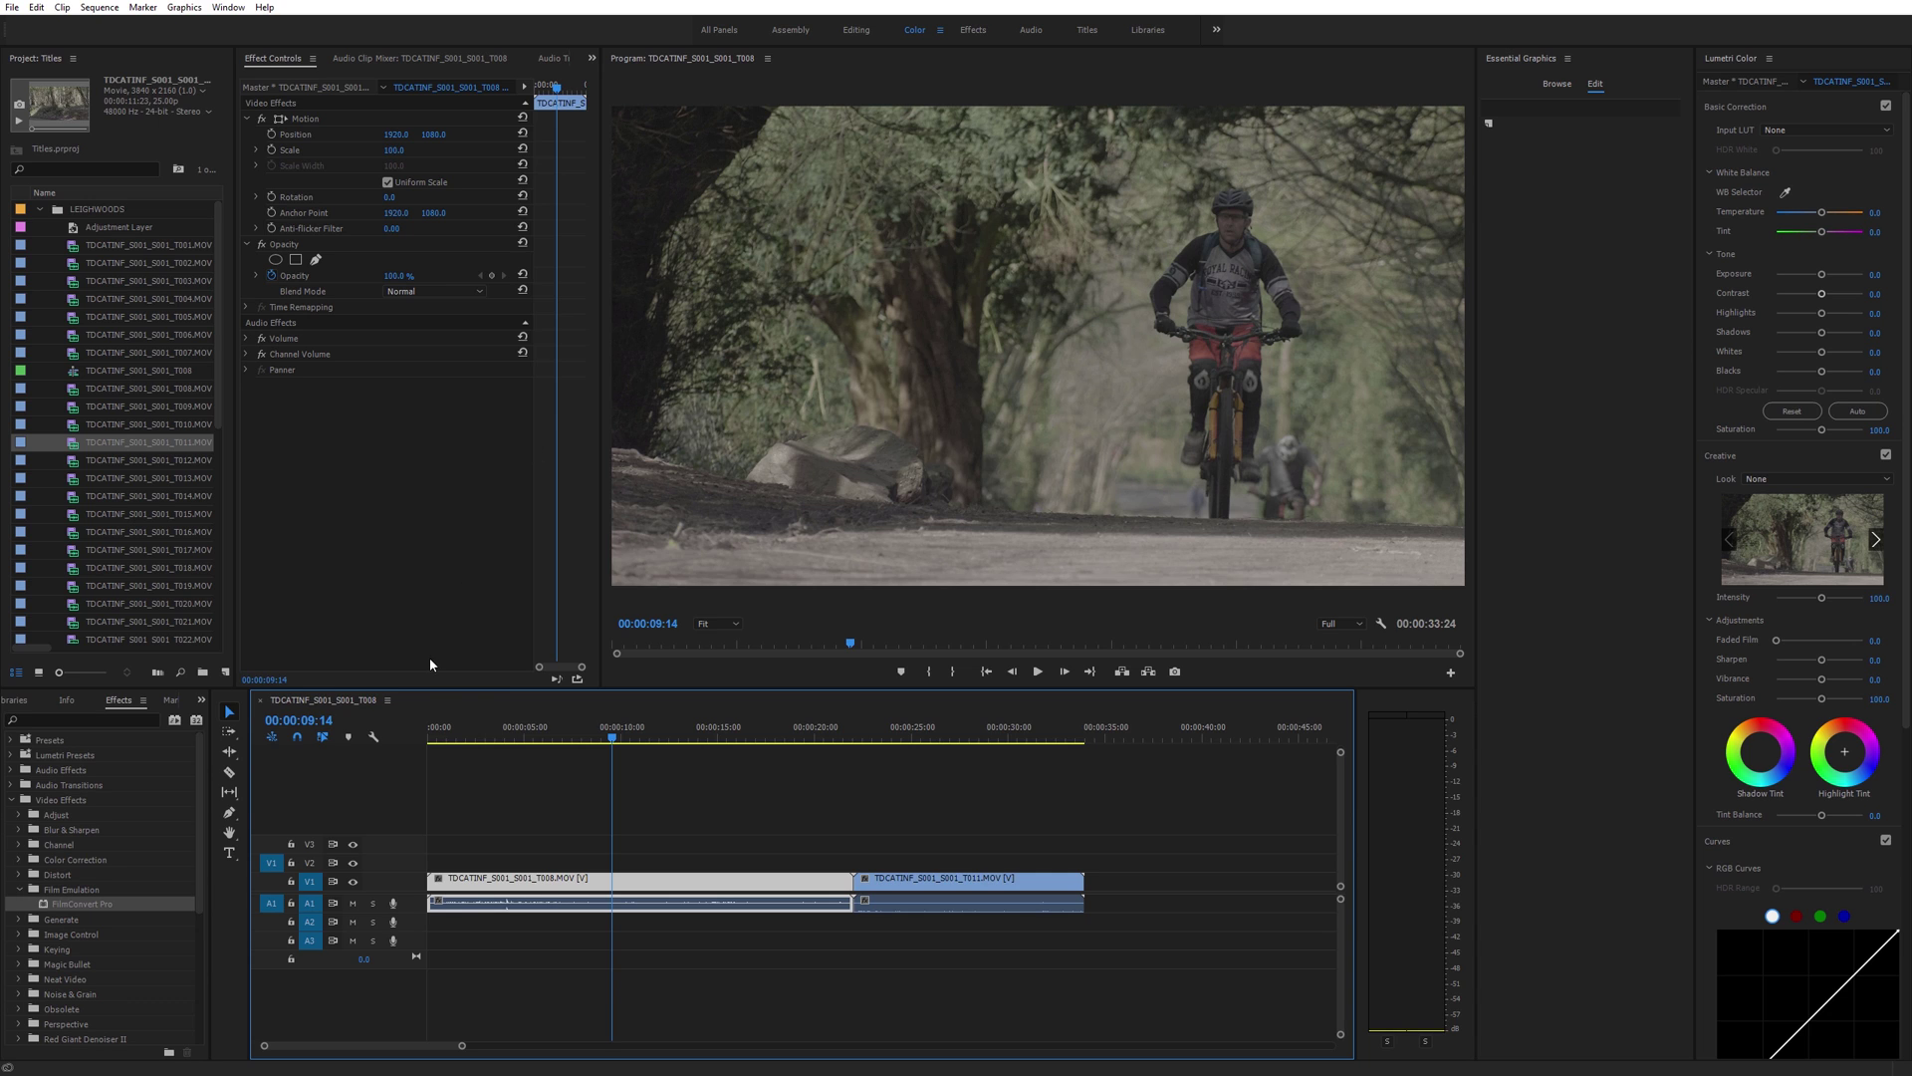
pyautogui.click(229, 853)
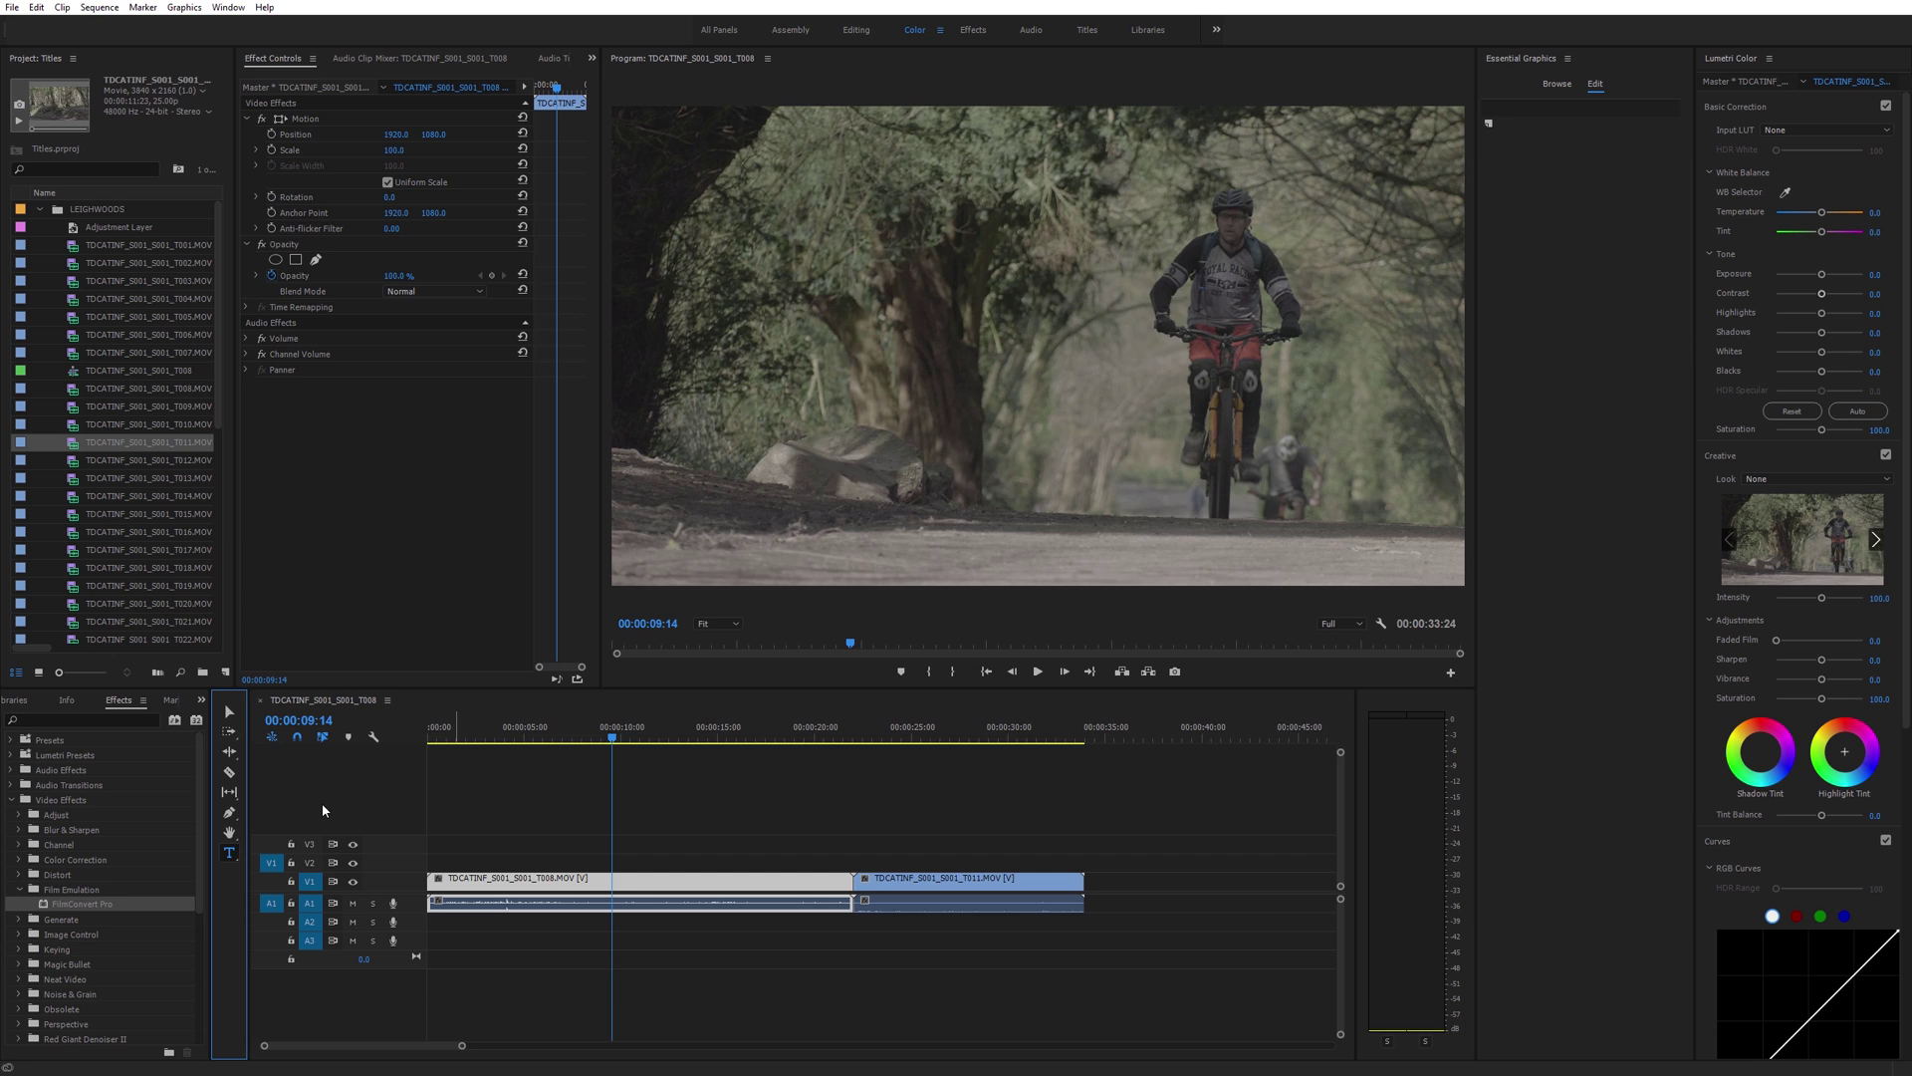
pyautogui.click(809, 265)
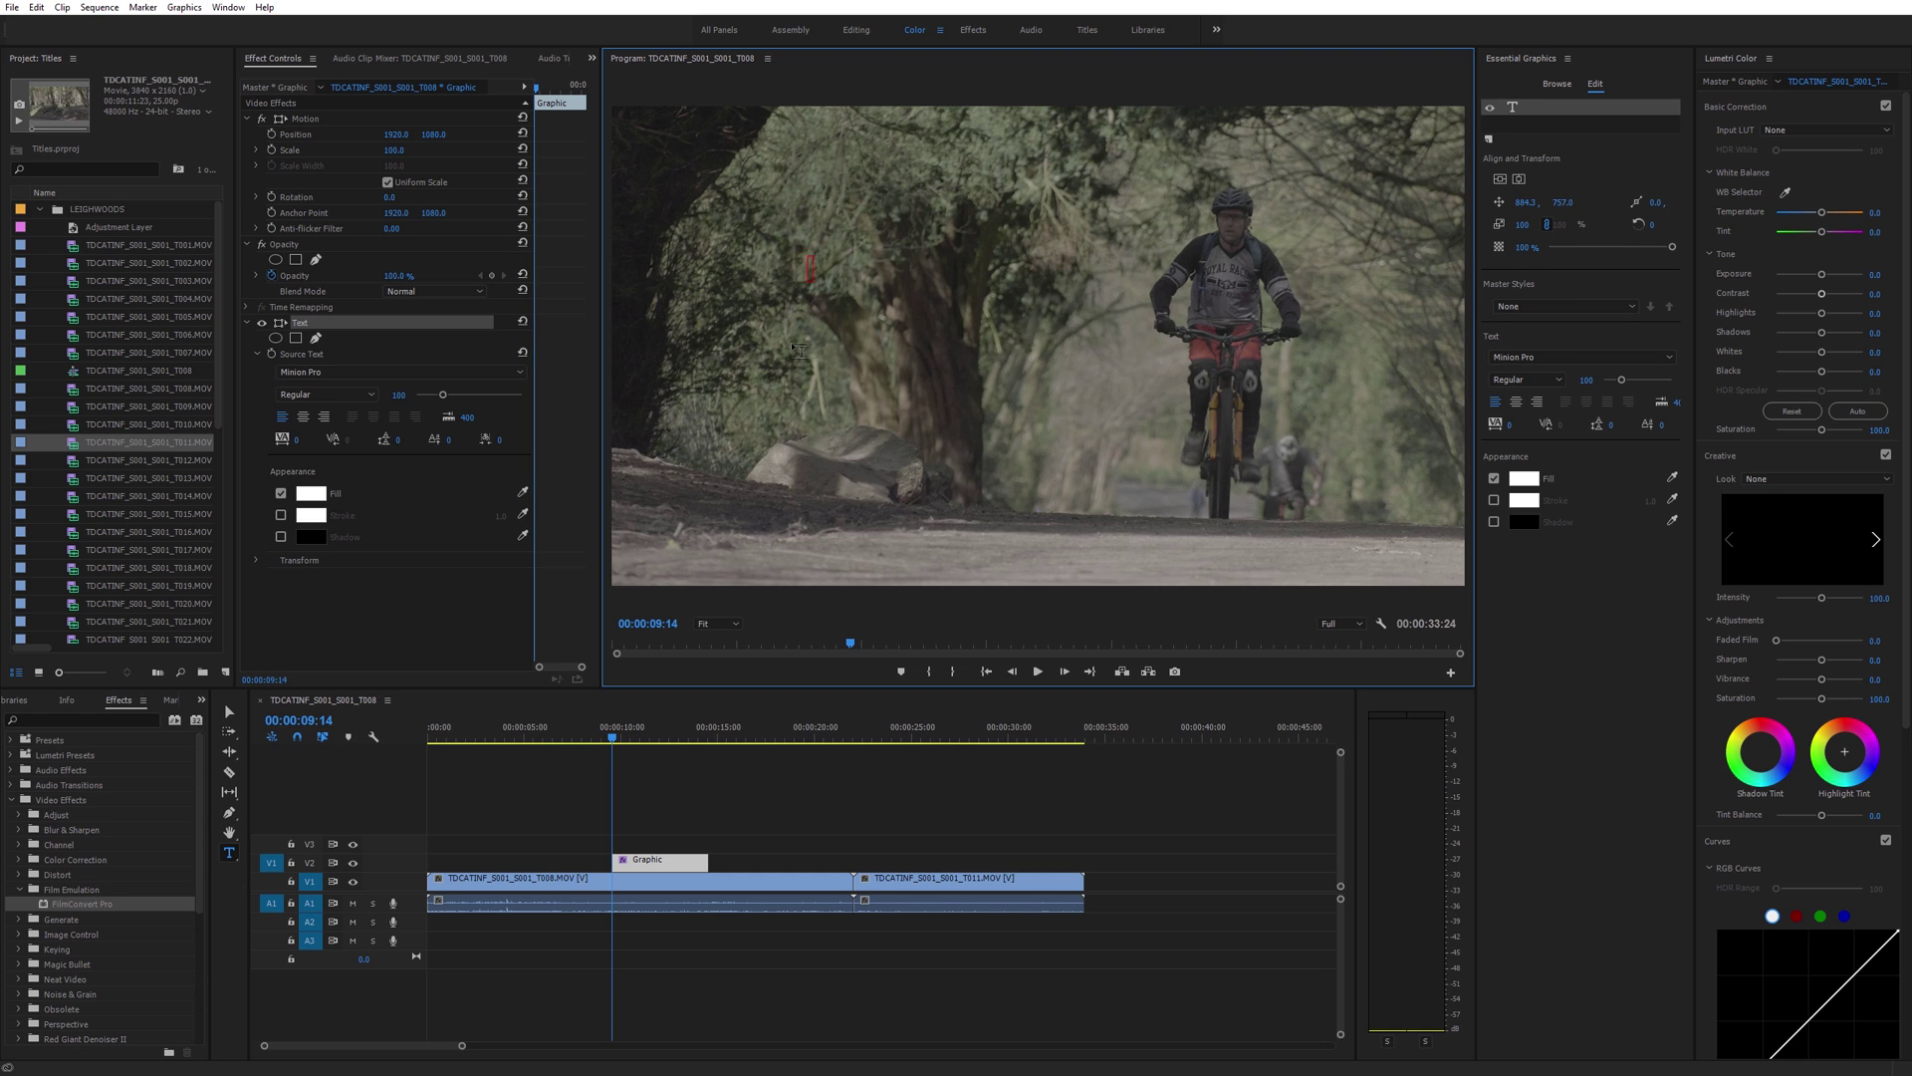
# Step: Type the title as two lines: 'CYCLING IN' and 'LEIGH WOODS'
pyautogui.write('CYCLING IN')
pyautogui.press('Return')
pyautogui.write('LEIGH WOO')
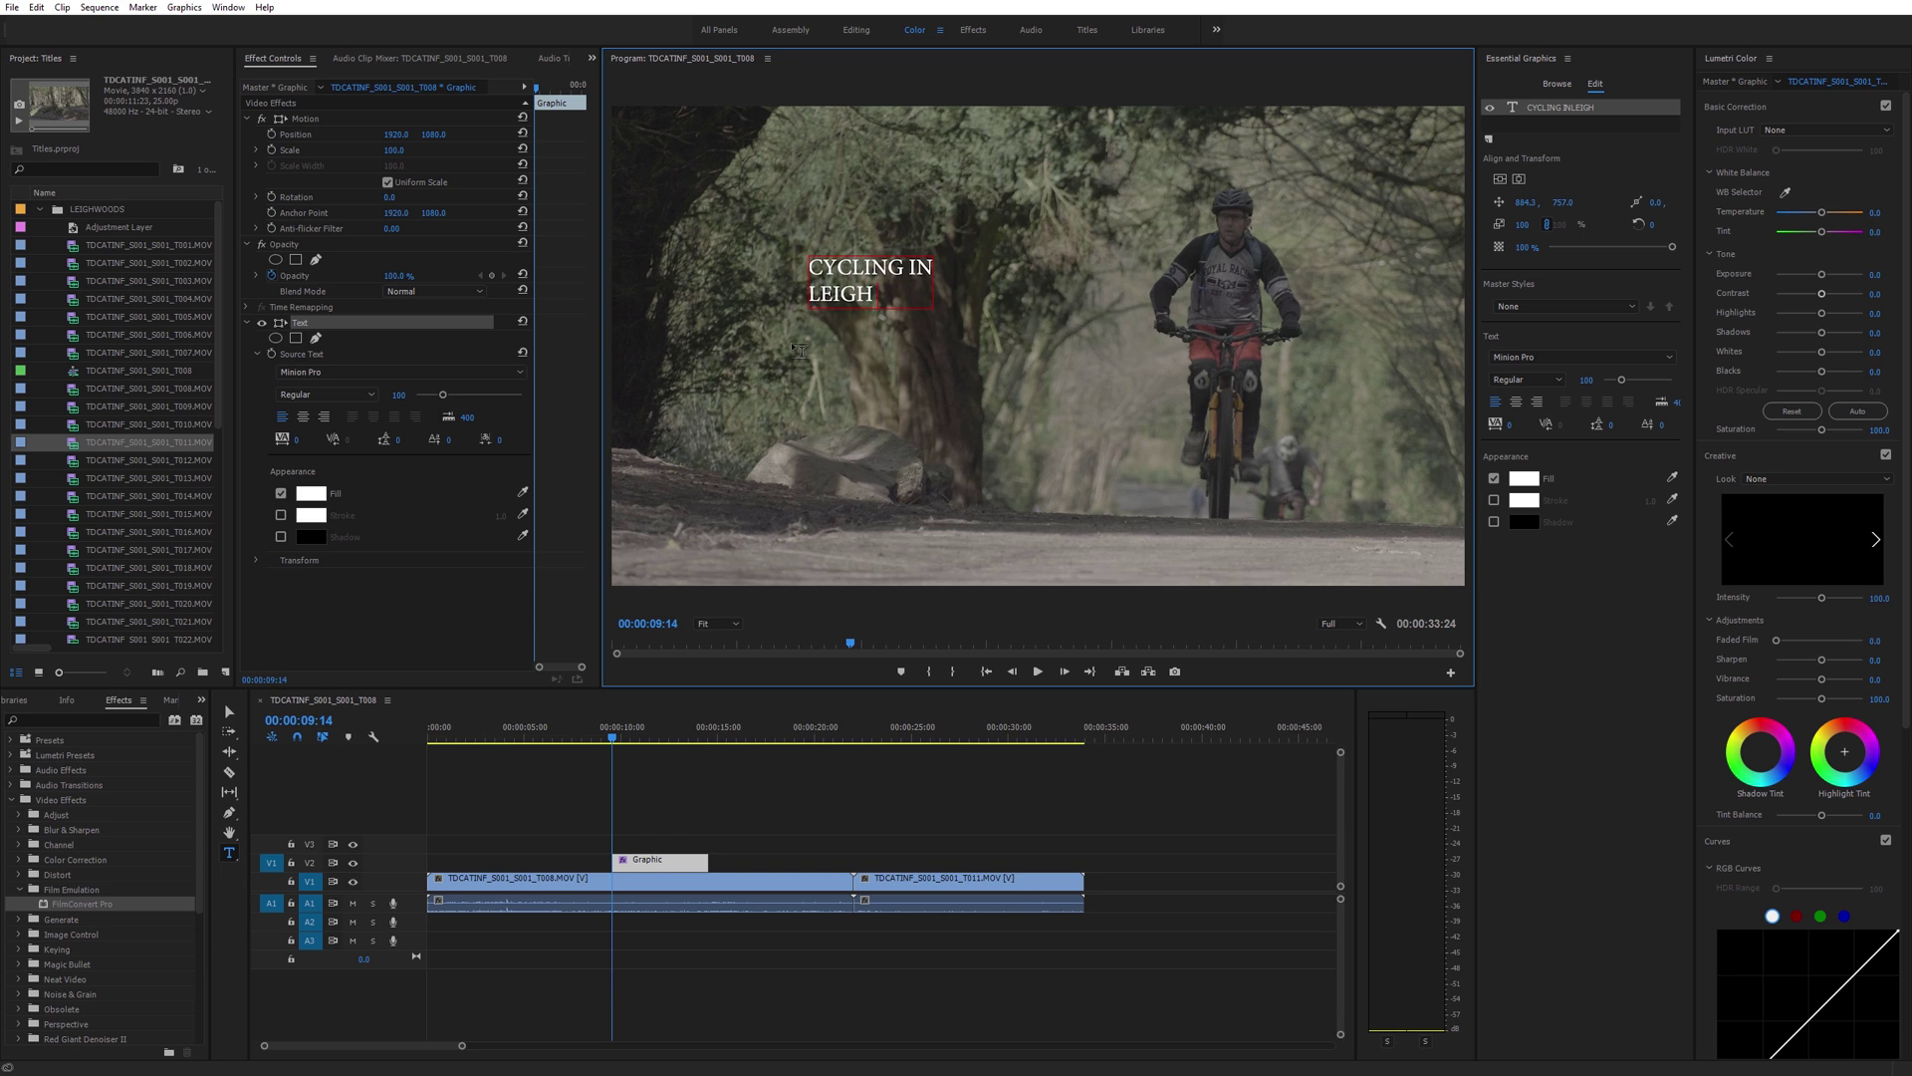
pyautogui.write('DS')
pyautogui.write('v')
# Step: Move the title toward the upper left of the frame
pyautogui.click(228, 713)
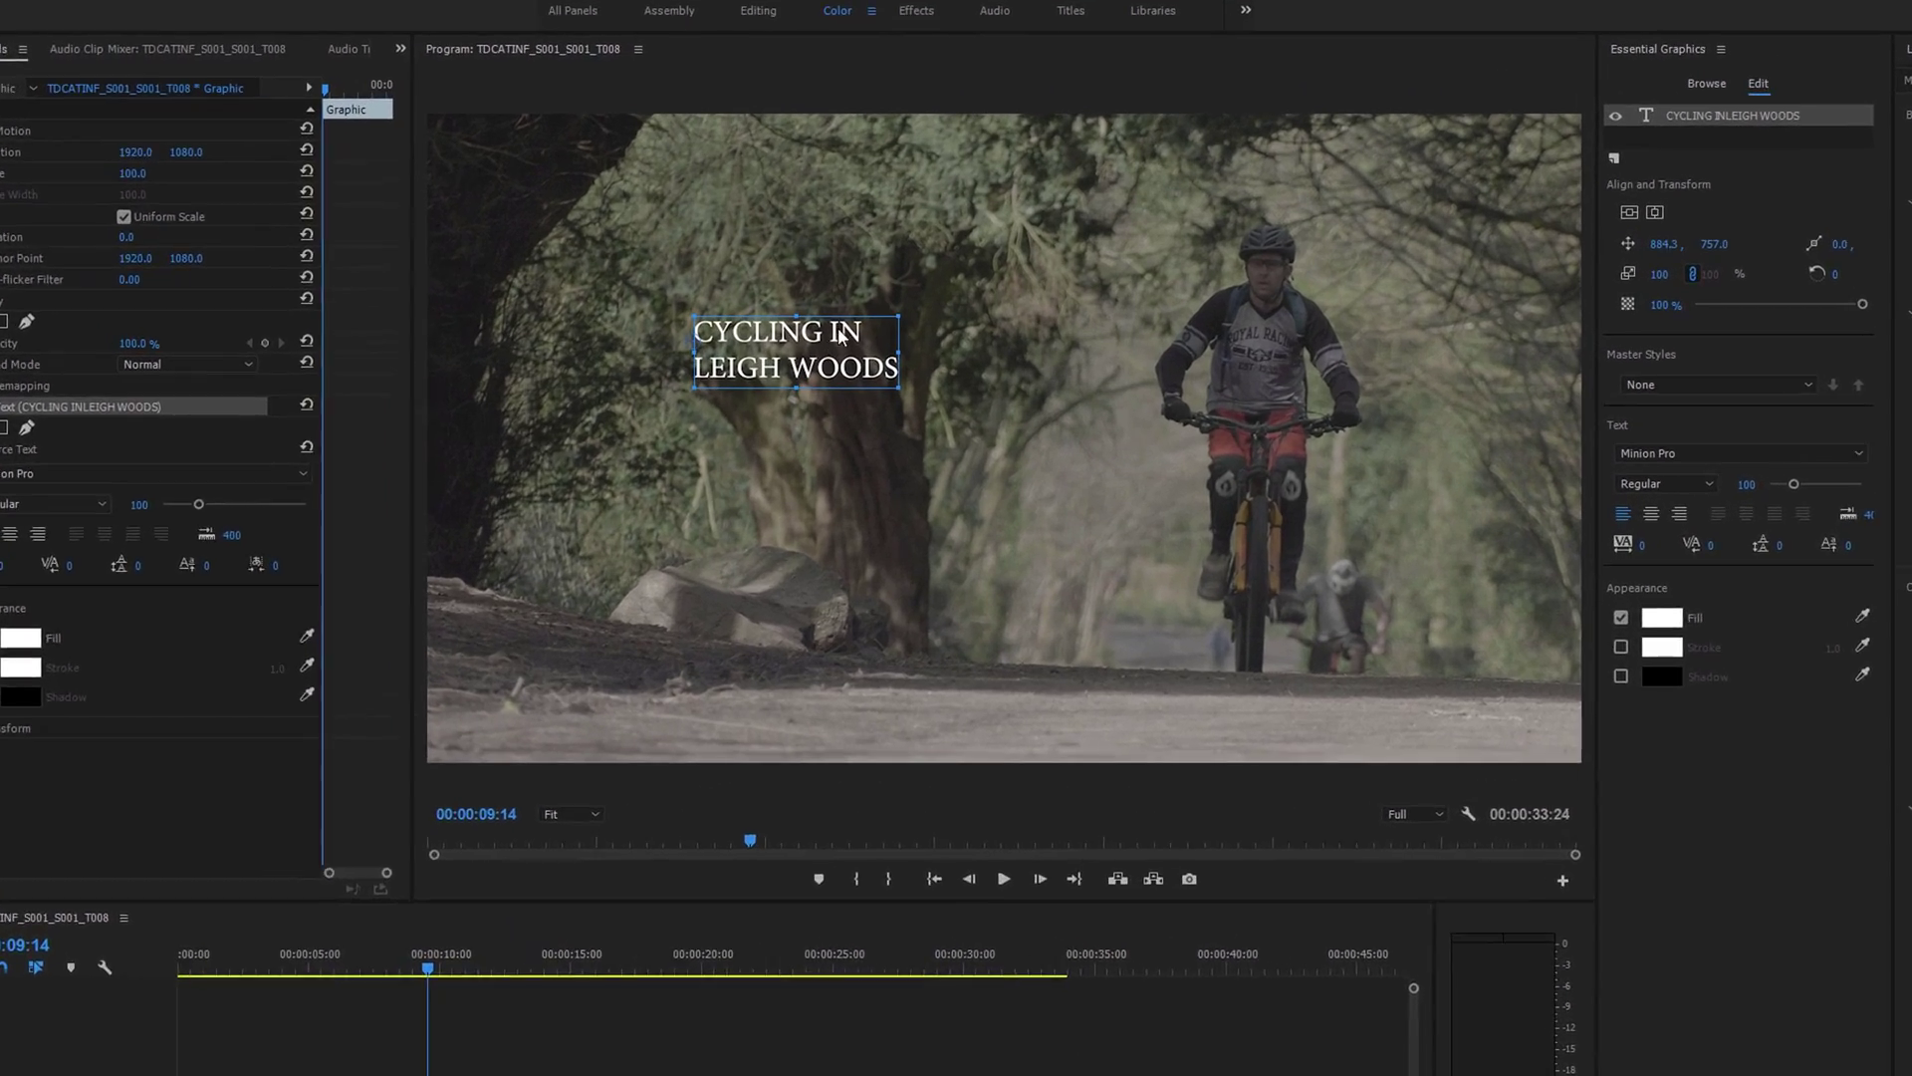
pyautogui.moveTo(839, 344); pyautogui.dragTo(650, 312)
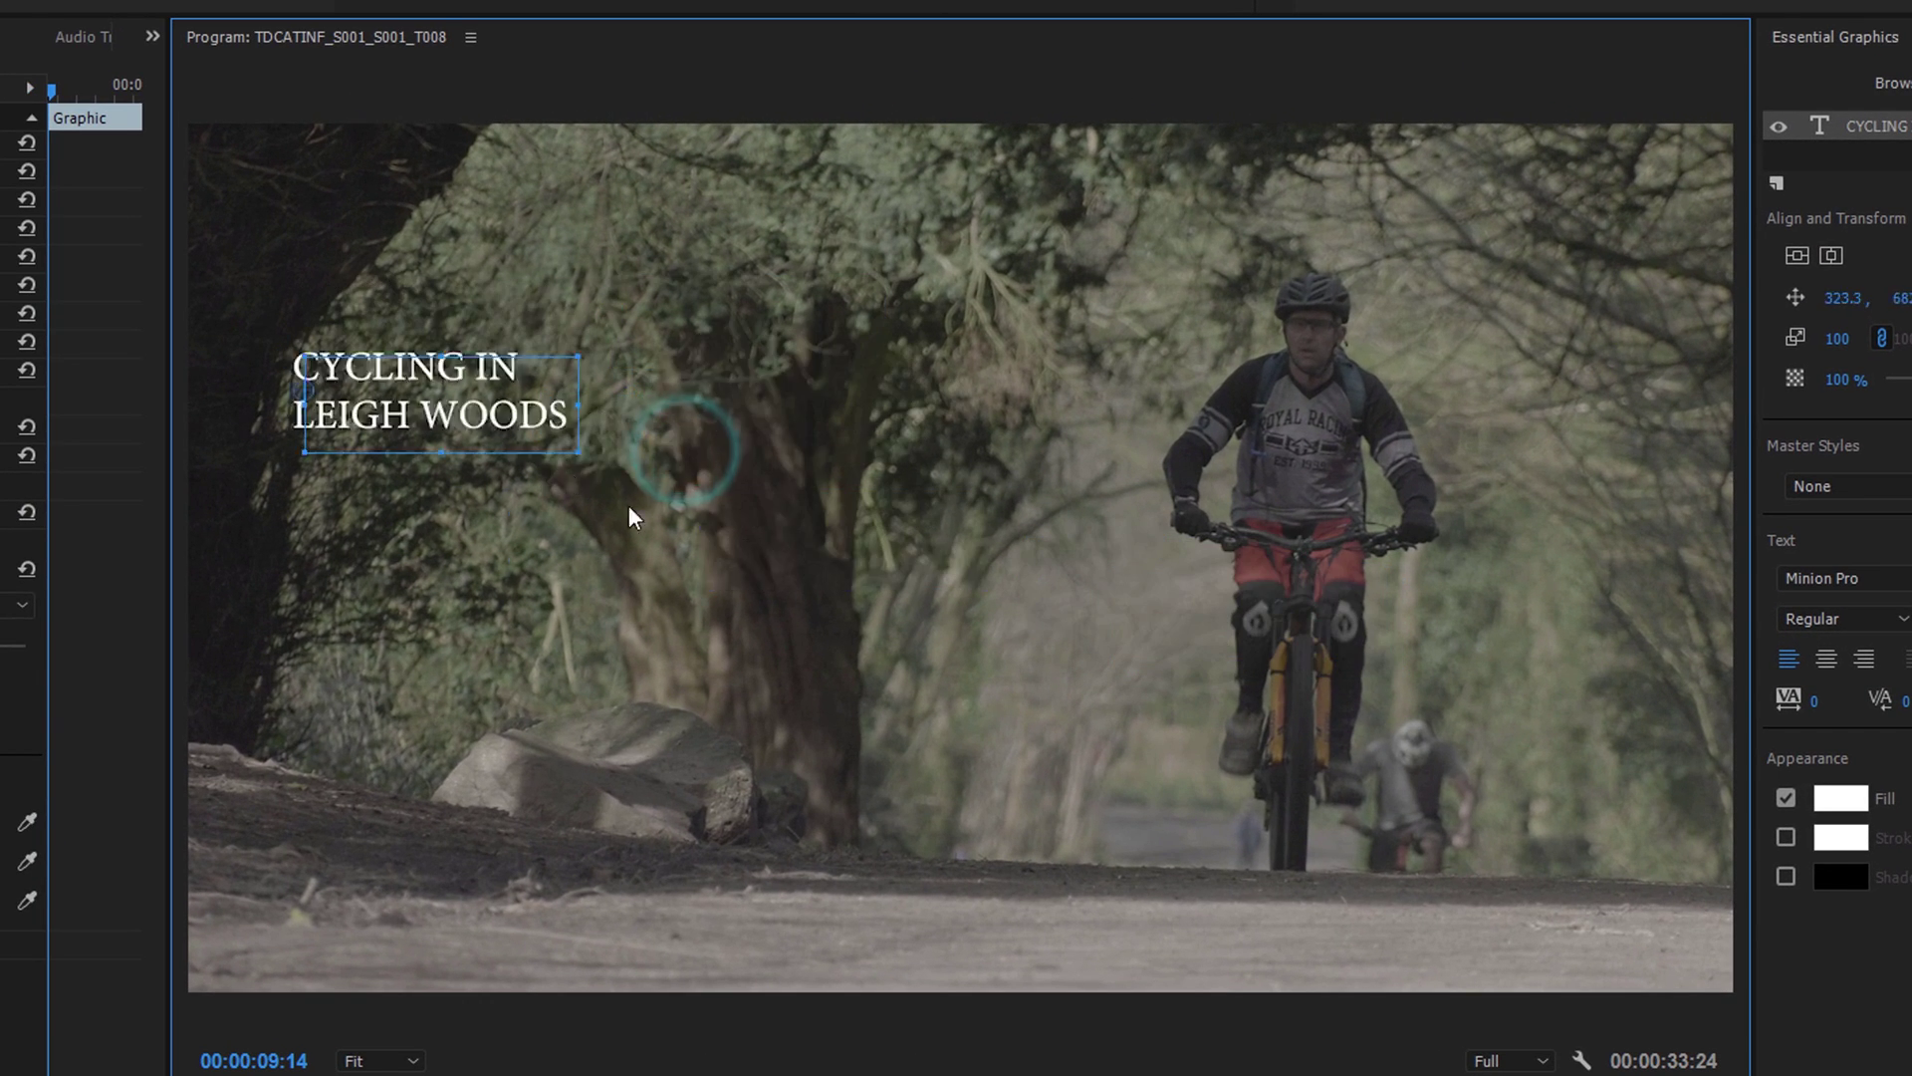
pyautogui.moveTo(629, 515); pyautogui.dragTo(535, 344)
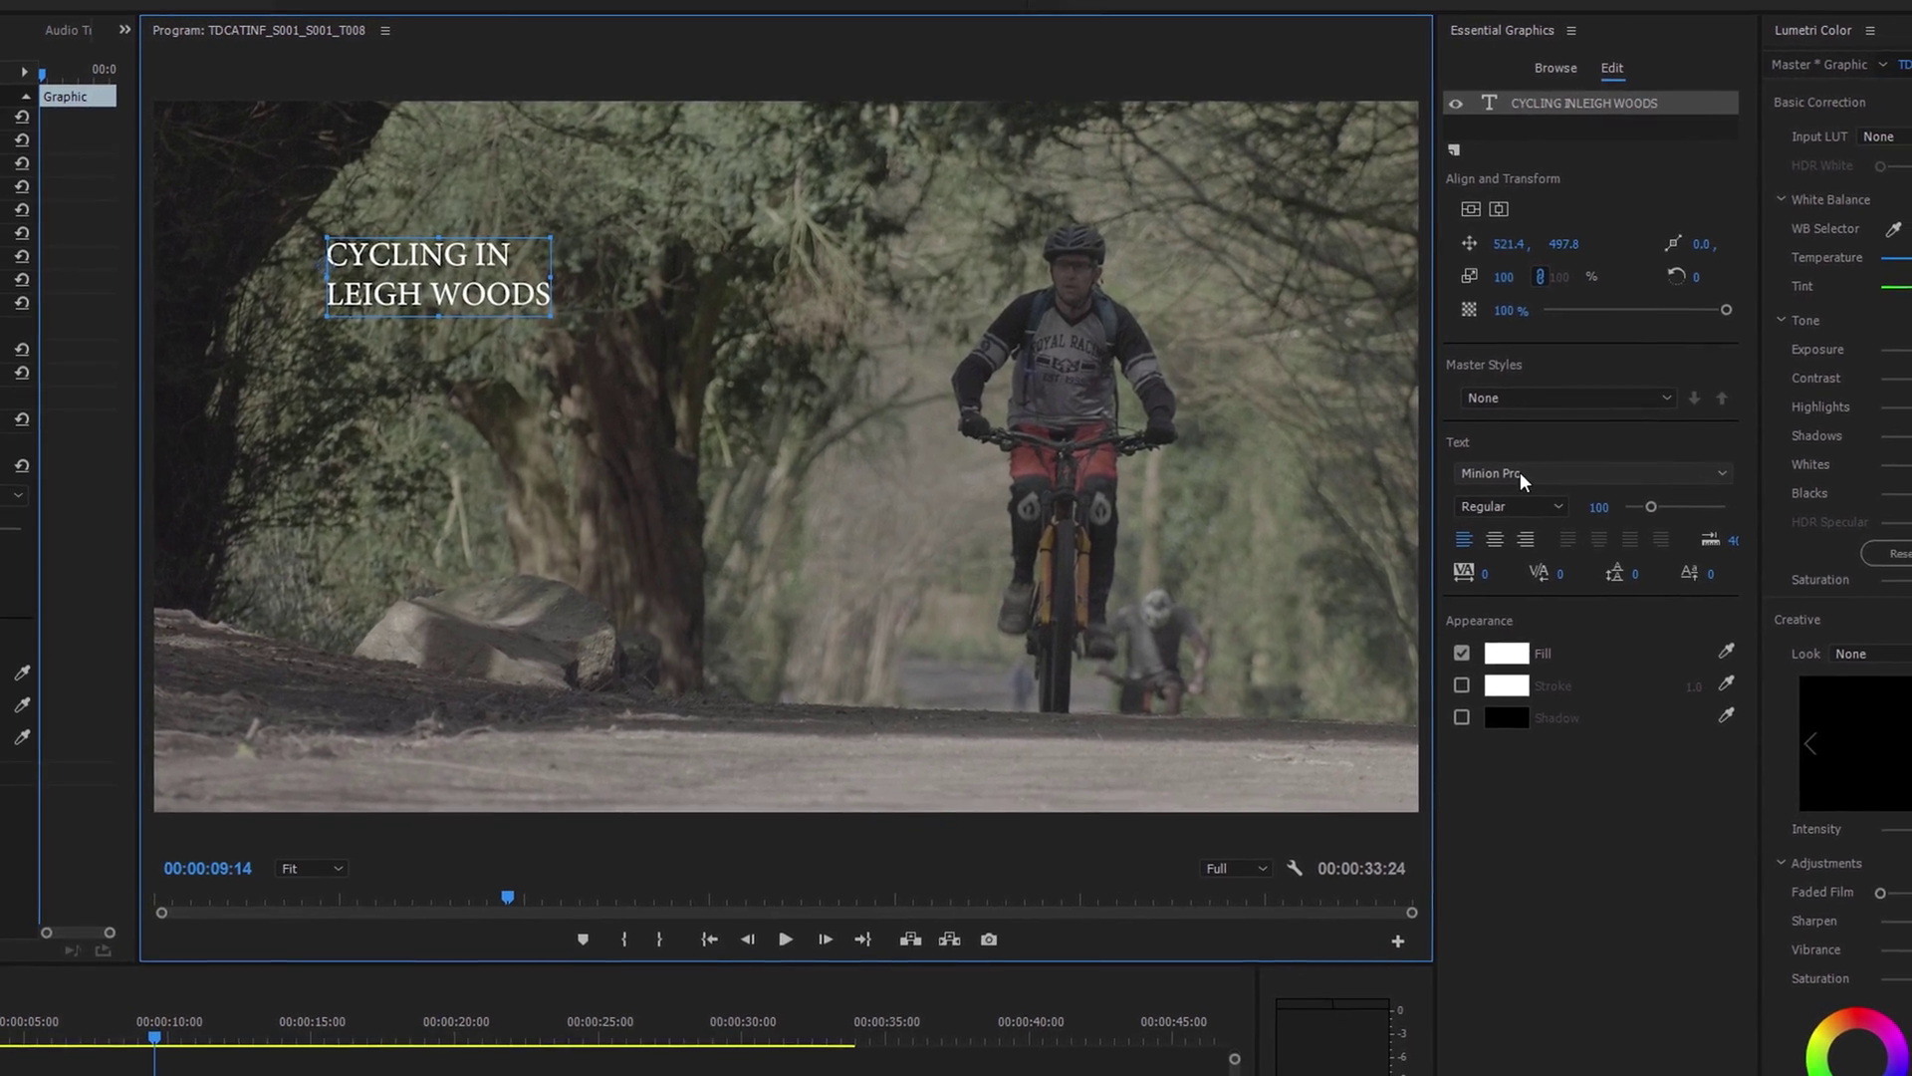
# Step: Change the title font to Lato and enlarge it to size 234
pyautogui.click(1544, 486)
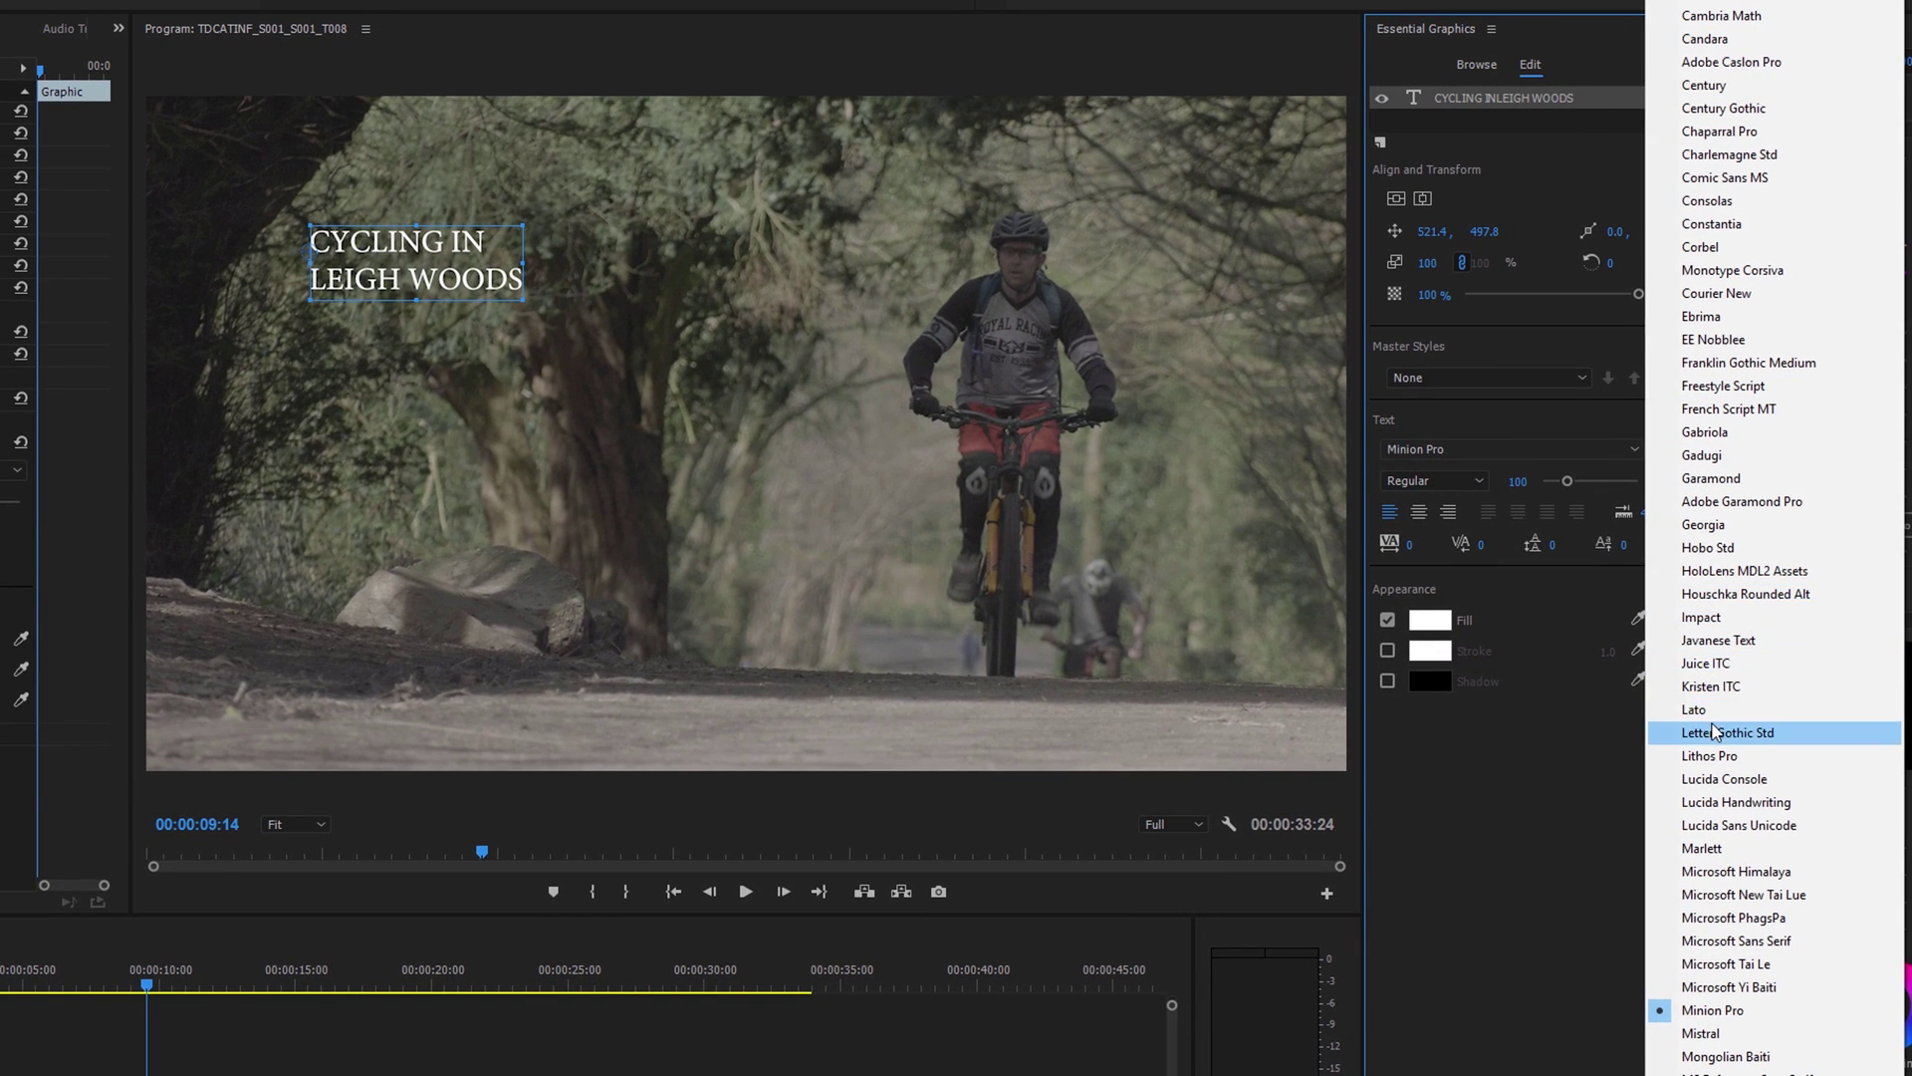
pyautogui.click(1694, 709)
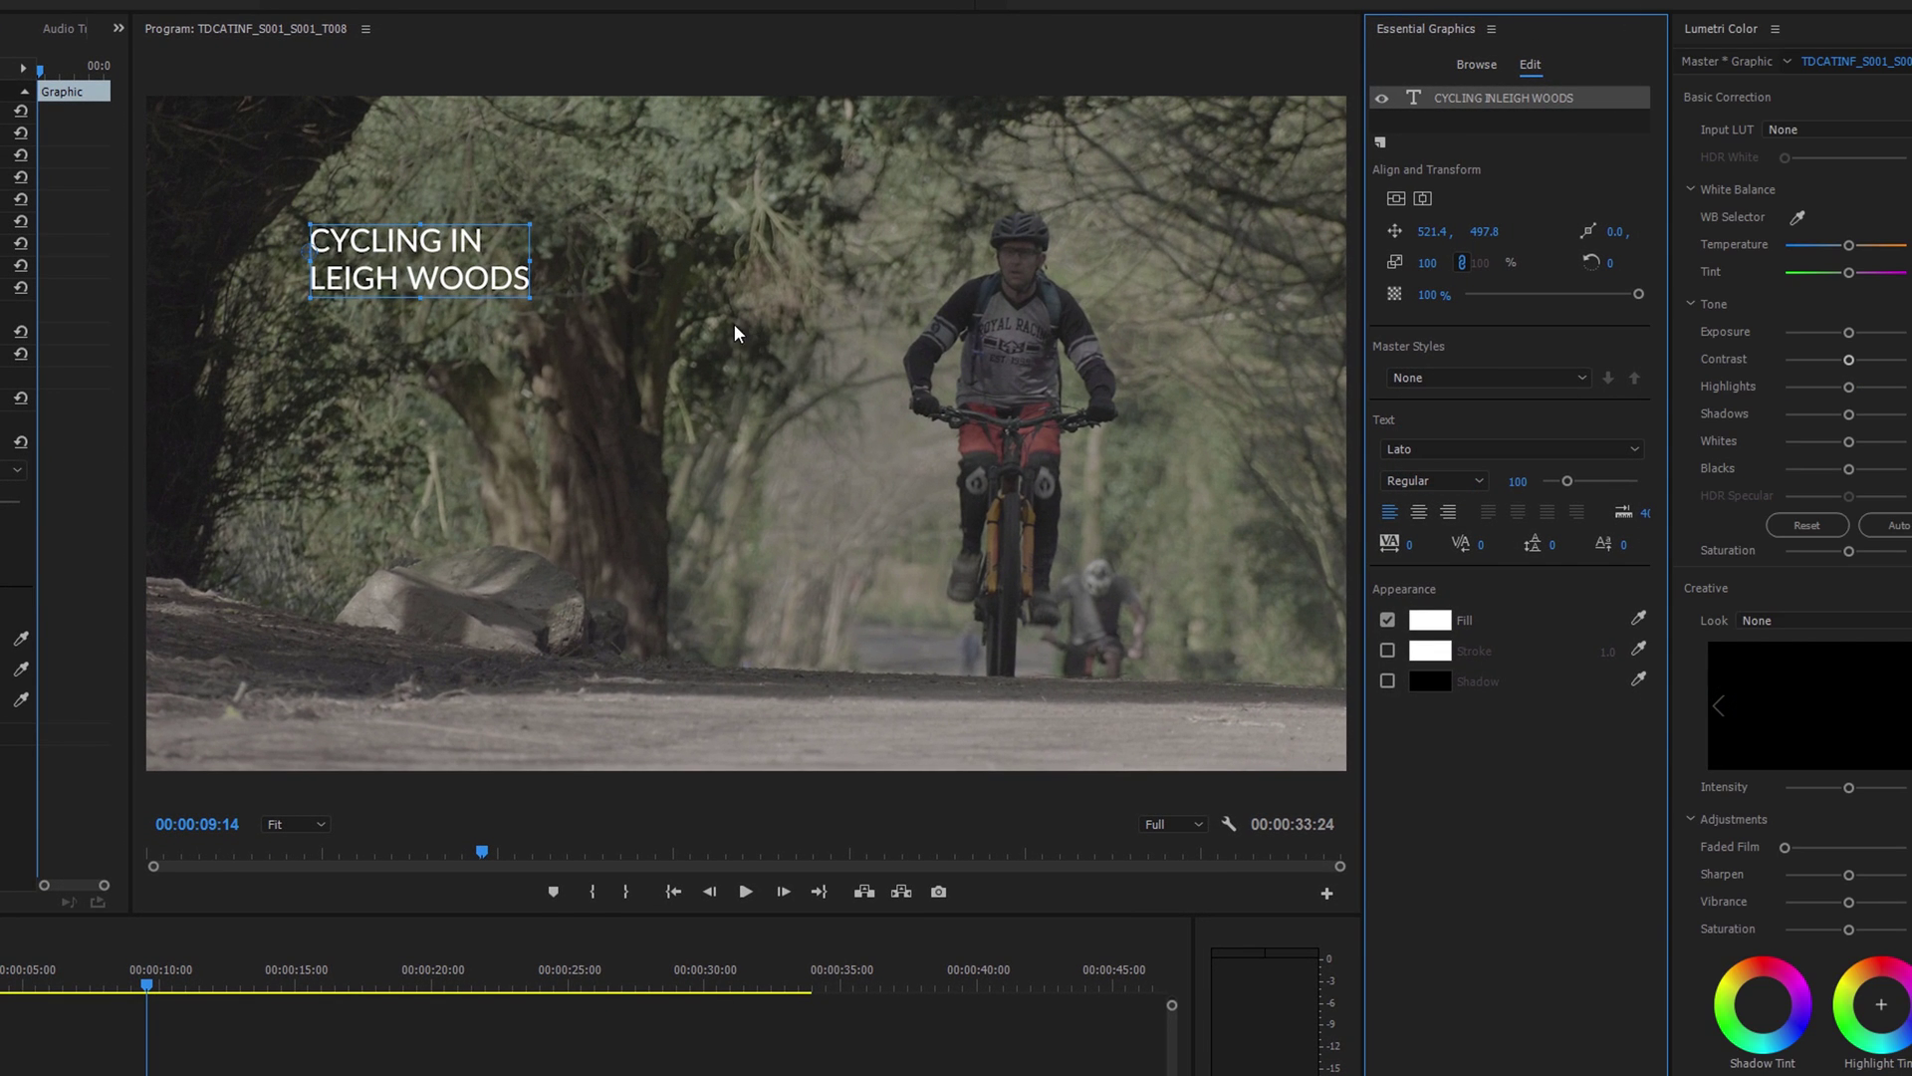
pyautogui.moveTo(1518, 481); pyautogui.dragTo(1574, 482)
pyautogui.moveTo(536, 231); pyautogui.dragTo(486, 227)
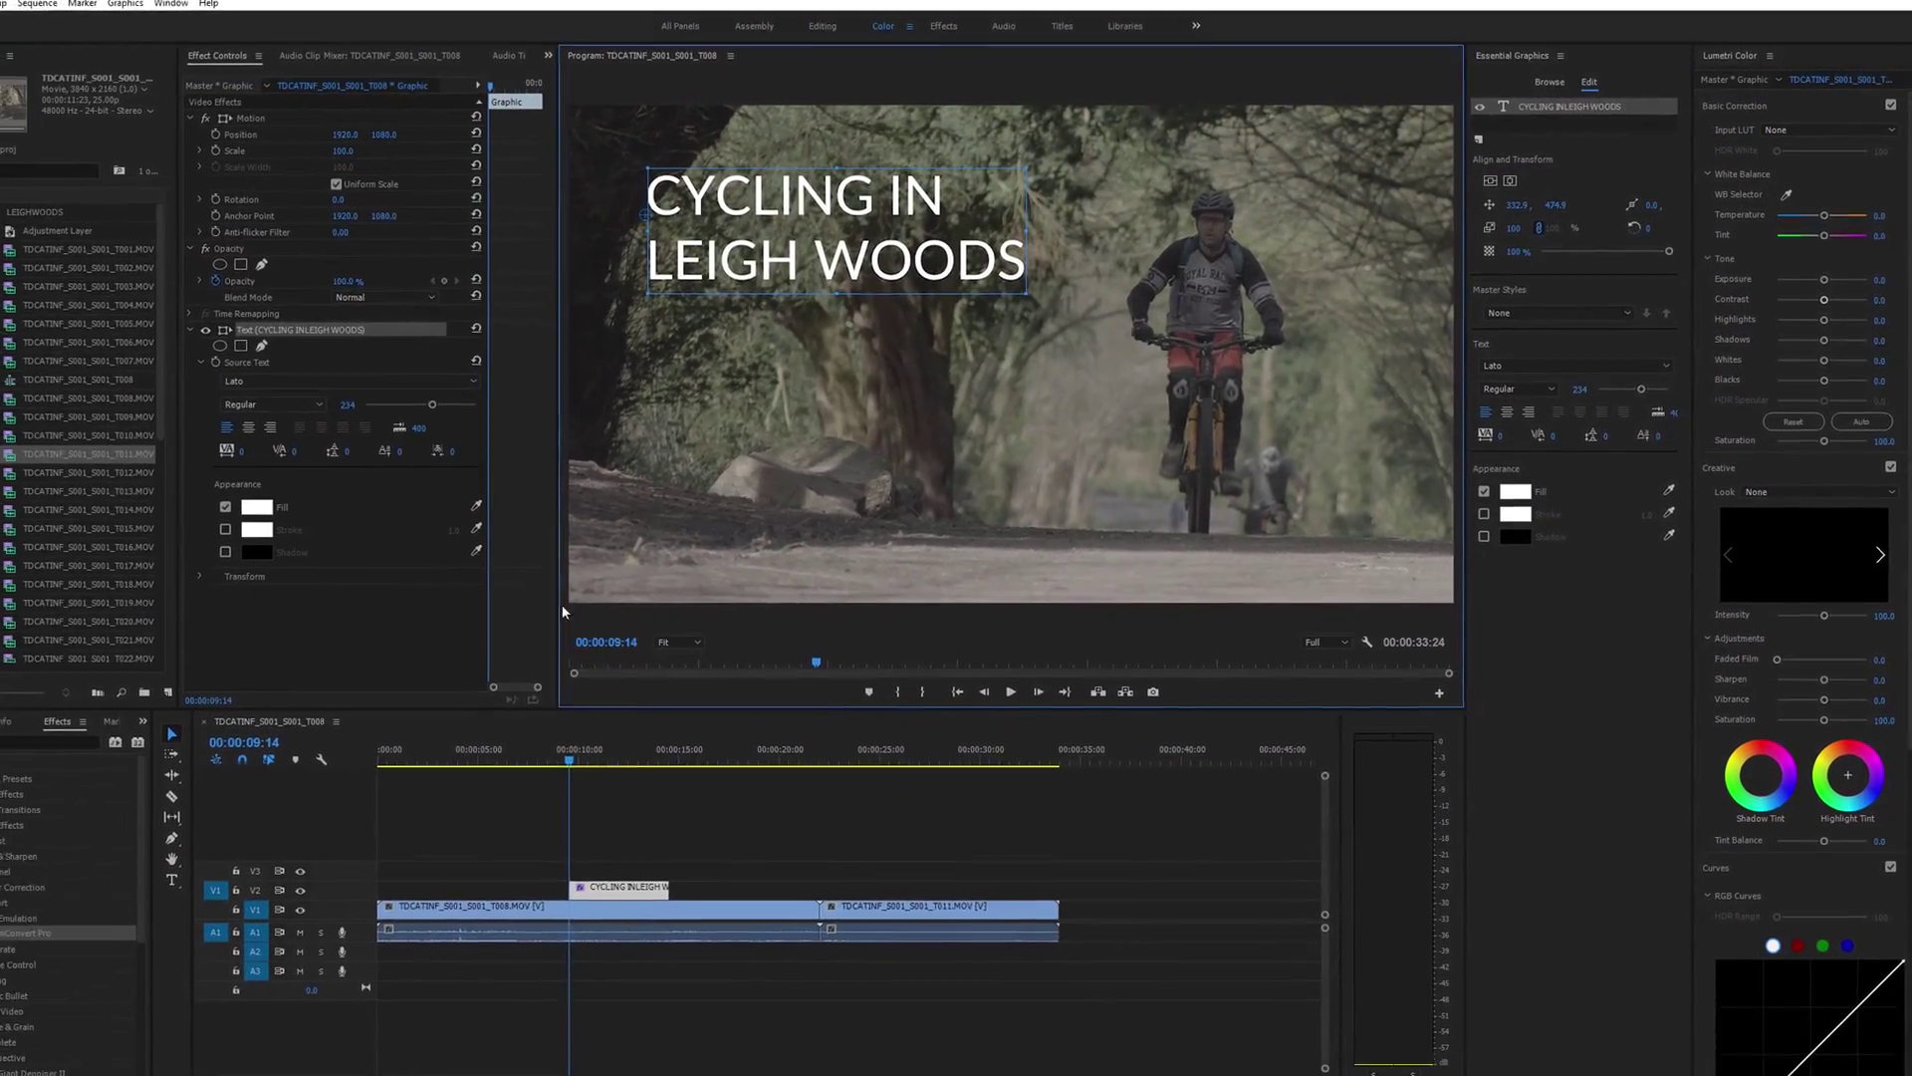
# Step: Put the playhead at 00:00:10:05 and collapse the LEIGHWOODS folder in the Project panel
pyautogui.click(617, 737)
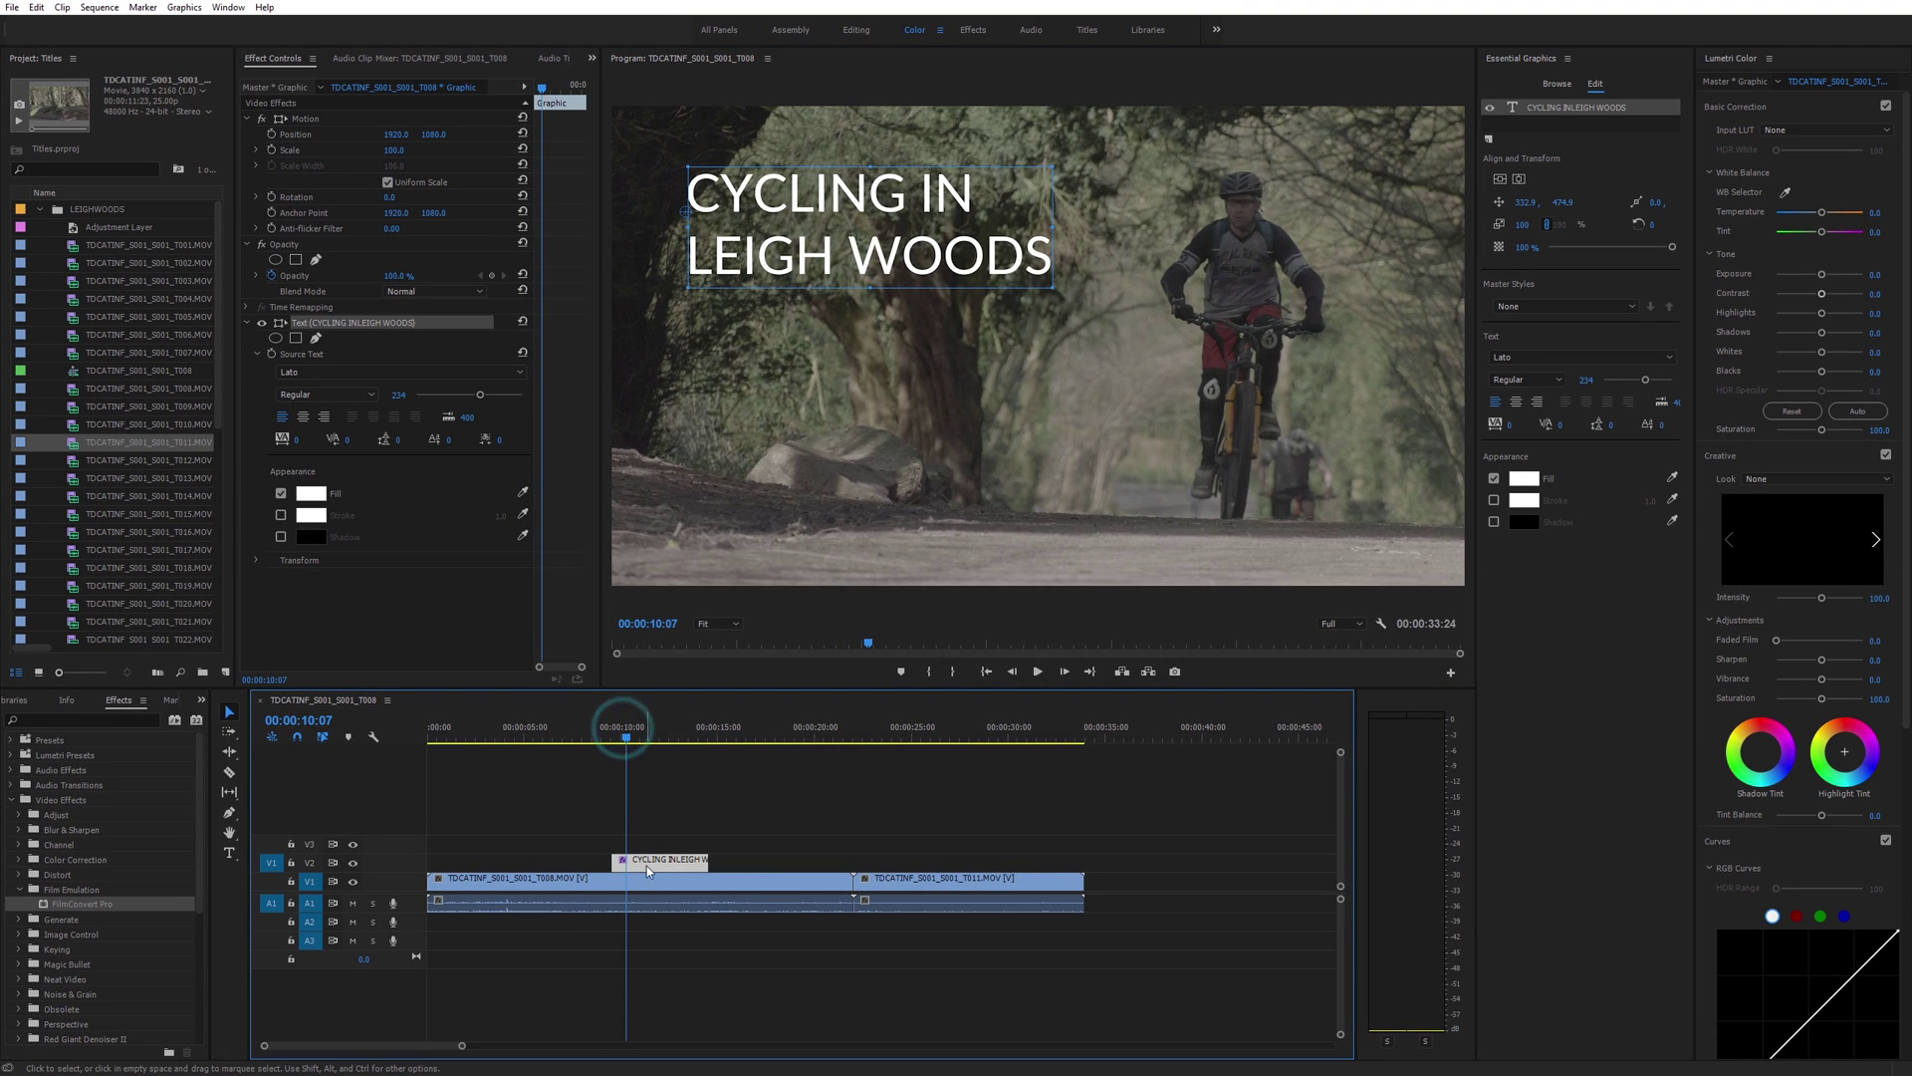
pyautogui.click(640, 865)
pyautogui.click(623, 734)
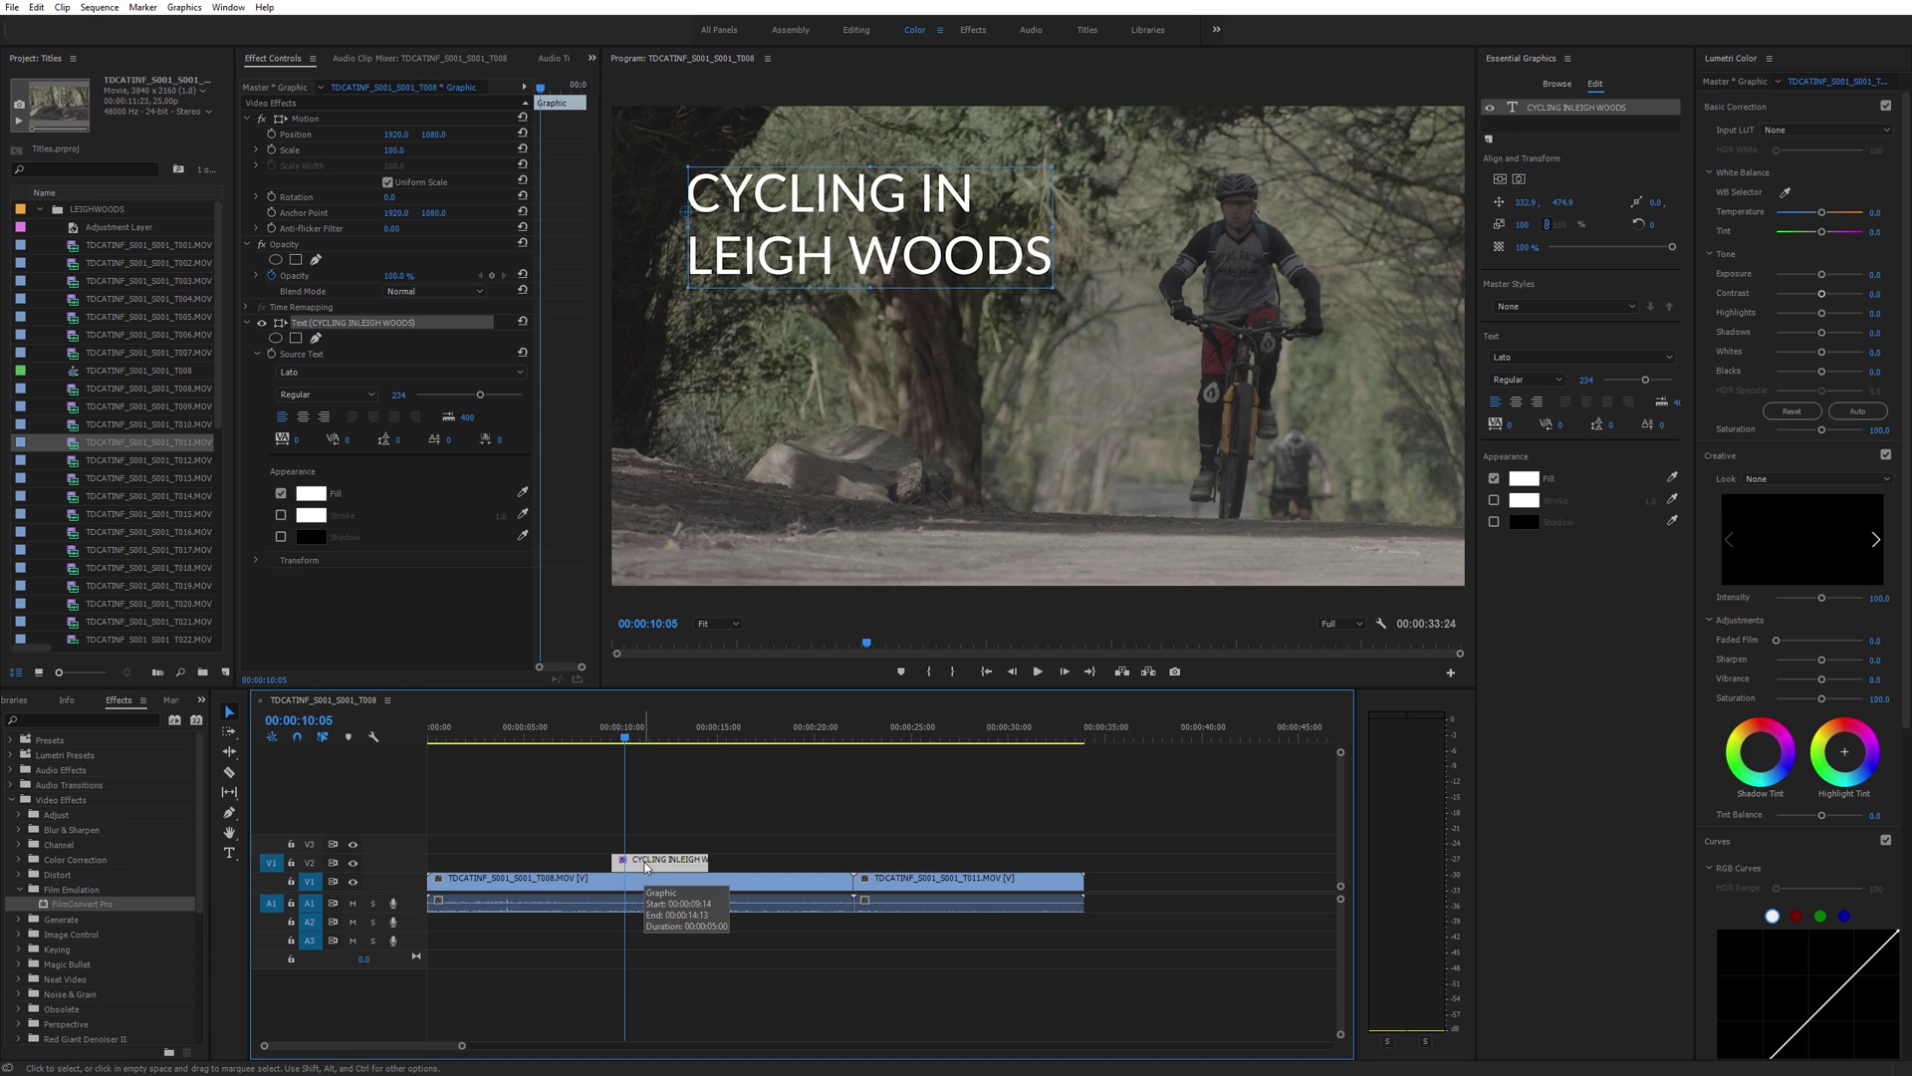
pyautogui.click(40, 209)
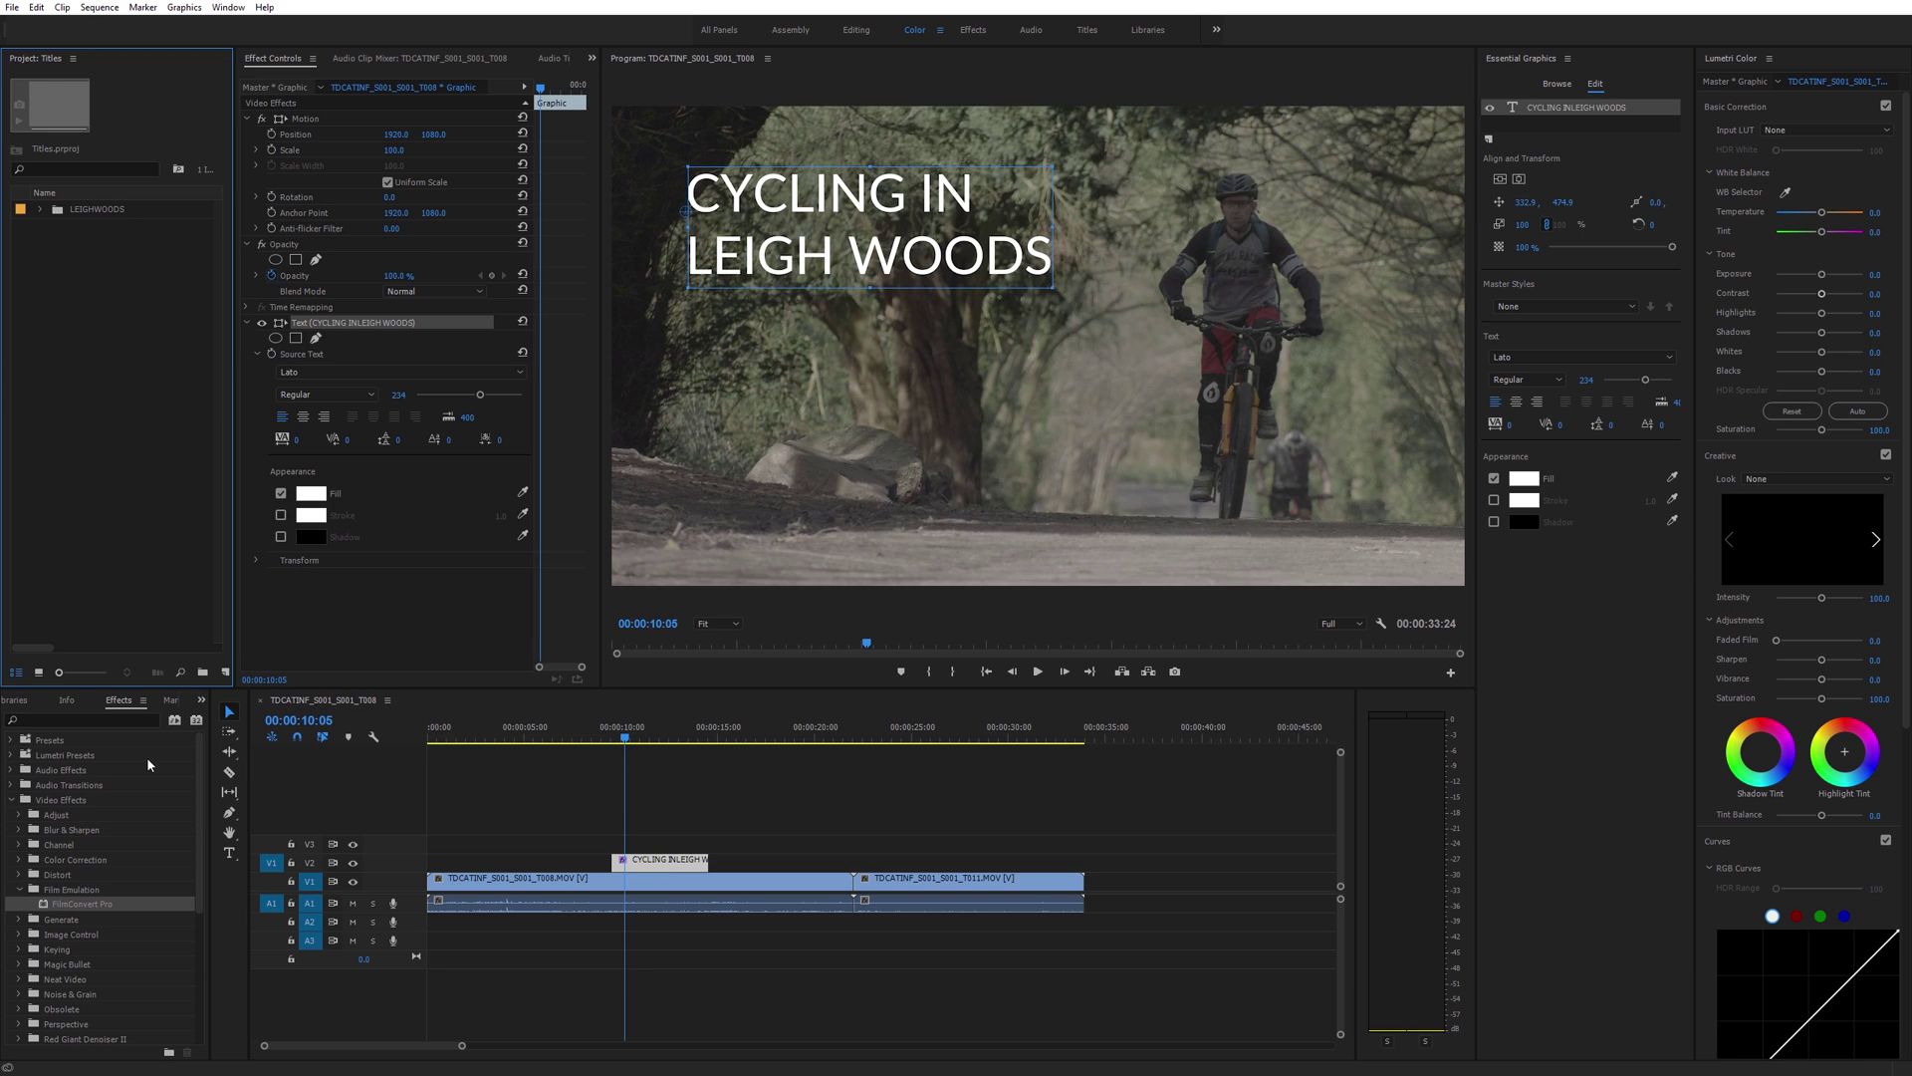
# Step: Add a second text layer to the title graphic
pyautogui.press('t')
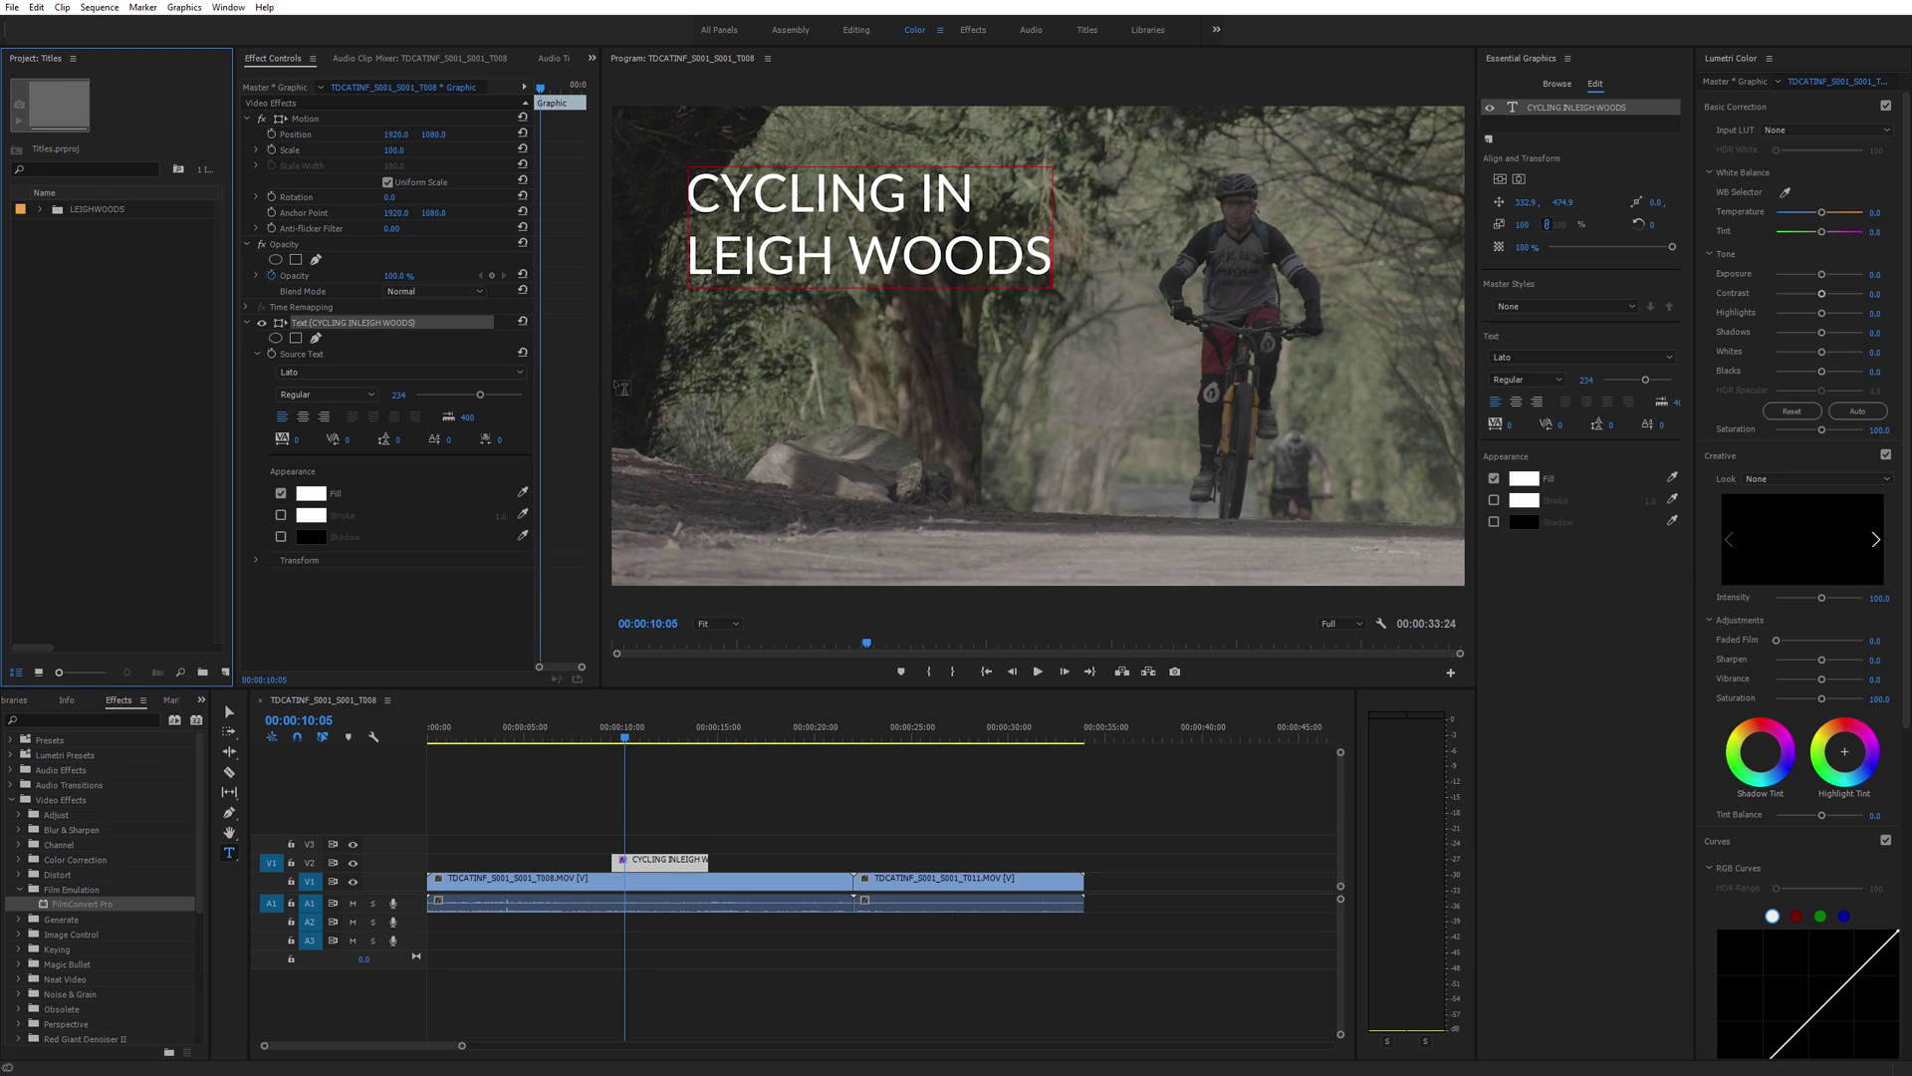
pyautogui.click(717, 413)
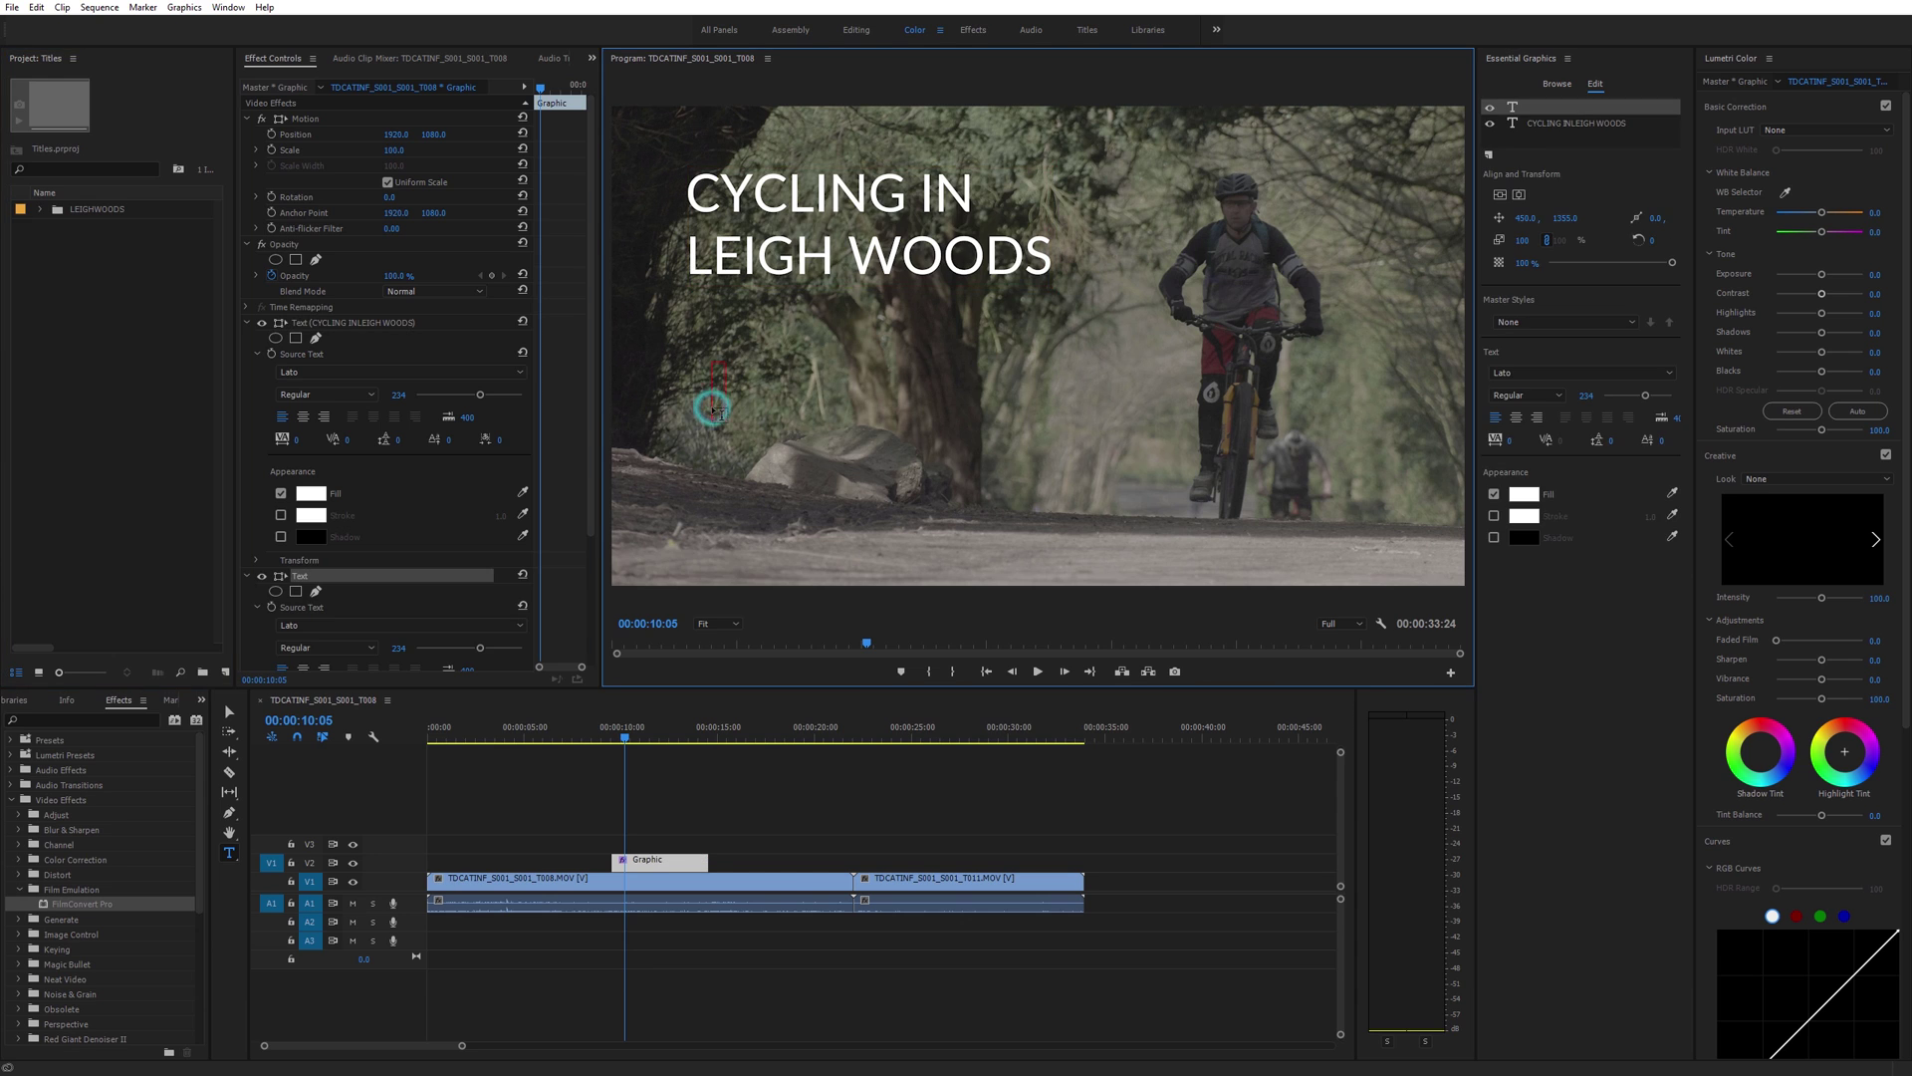
pyautogui.click(665, 861)
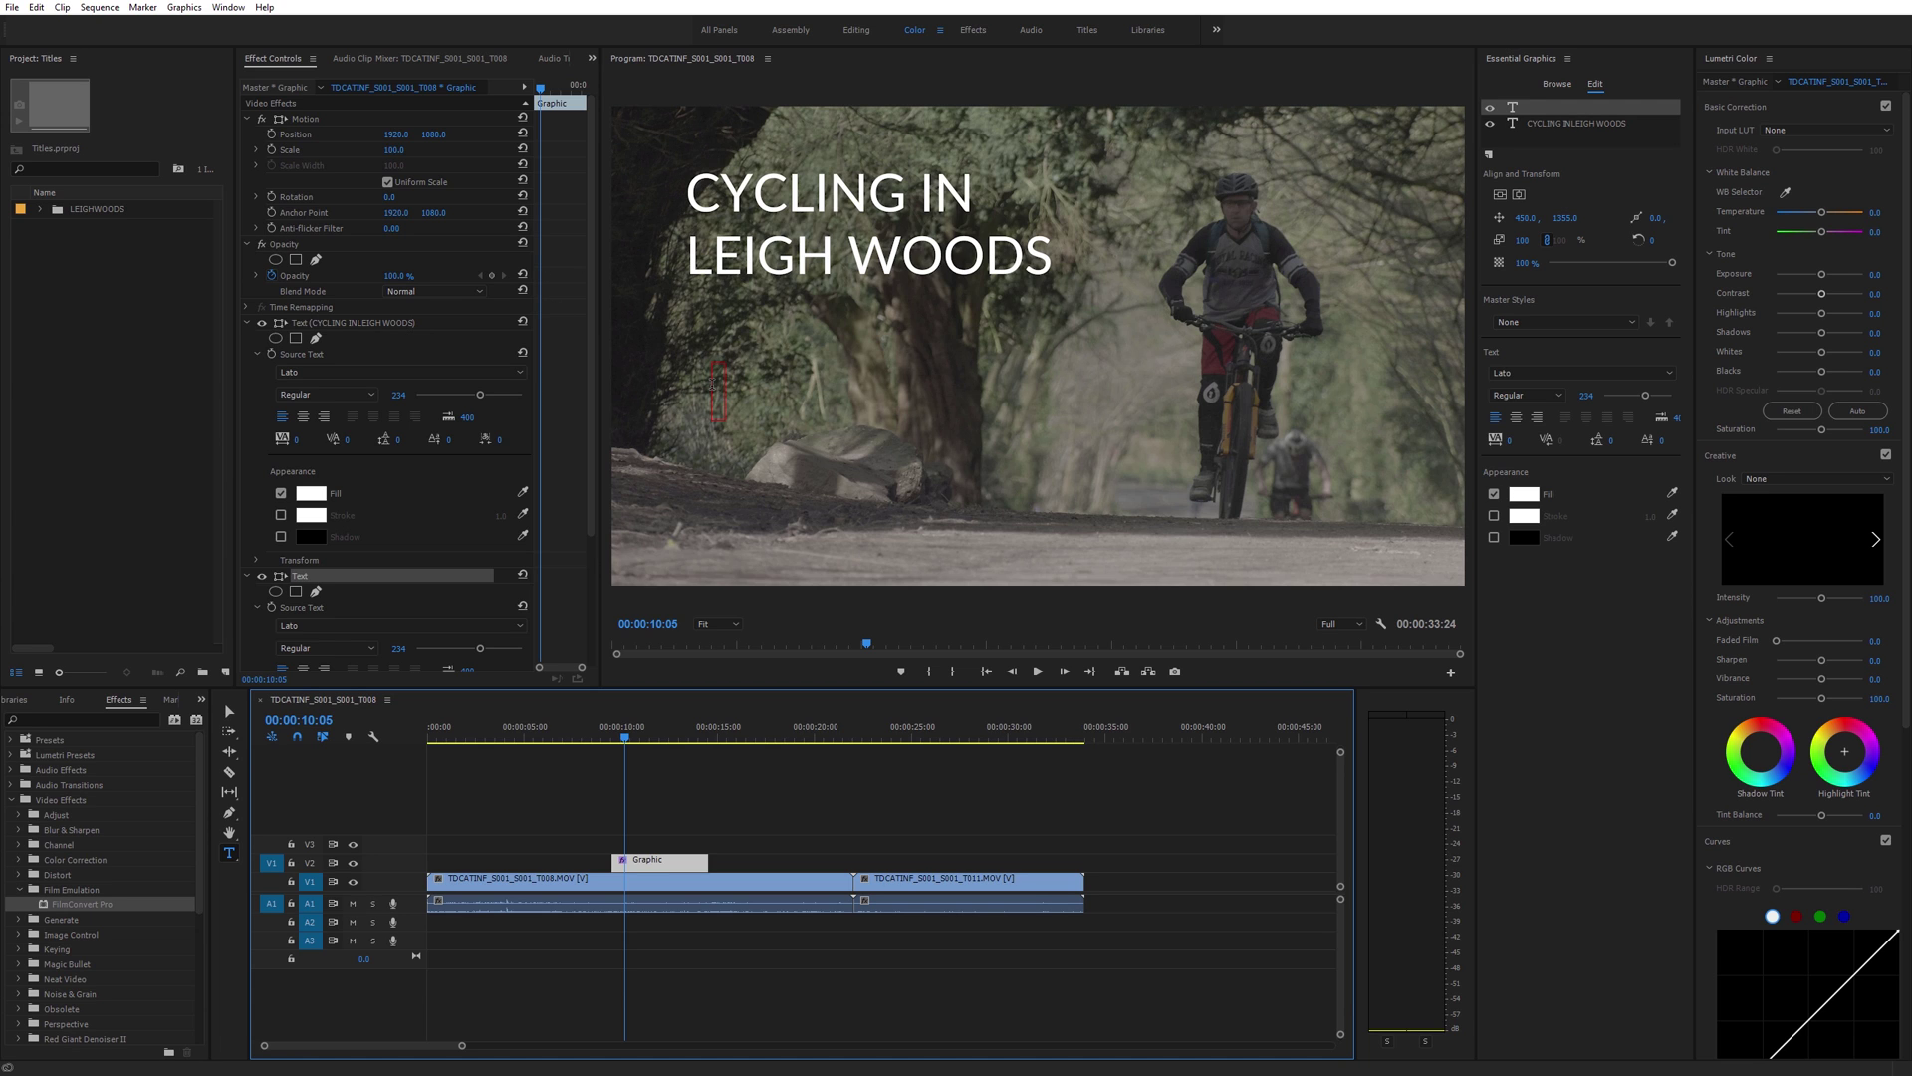
pyautogui.press('Escape')
pyautogui.press('space')
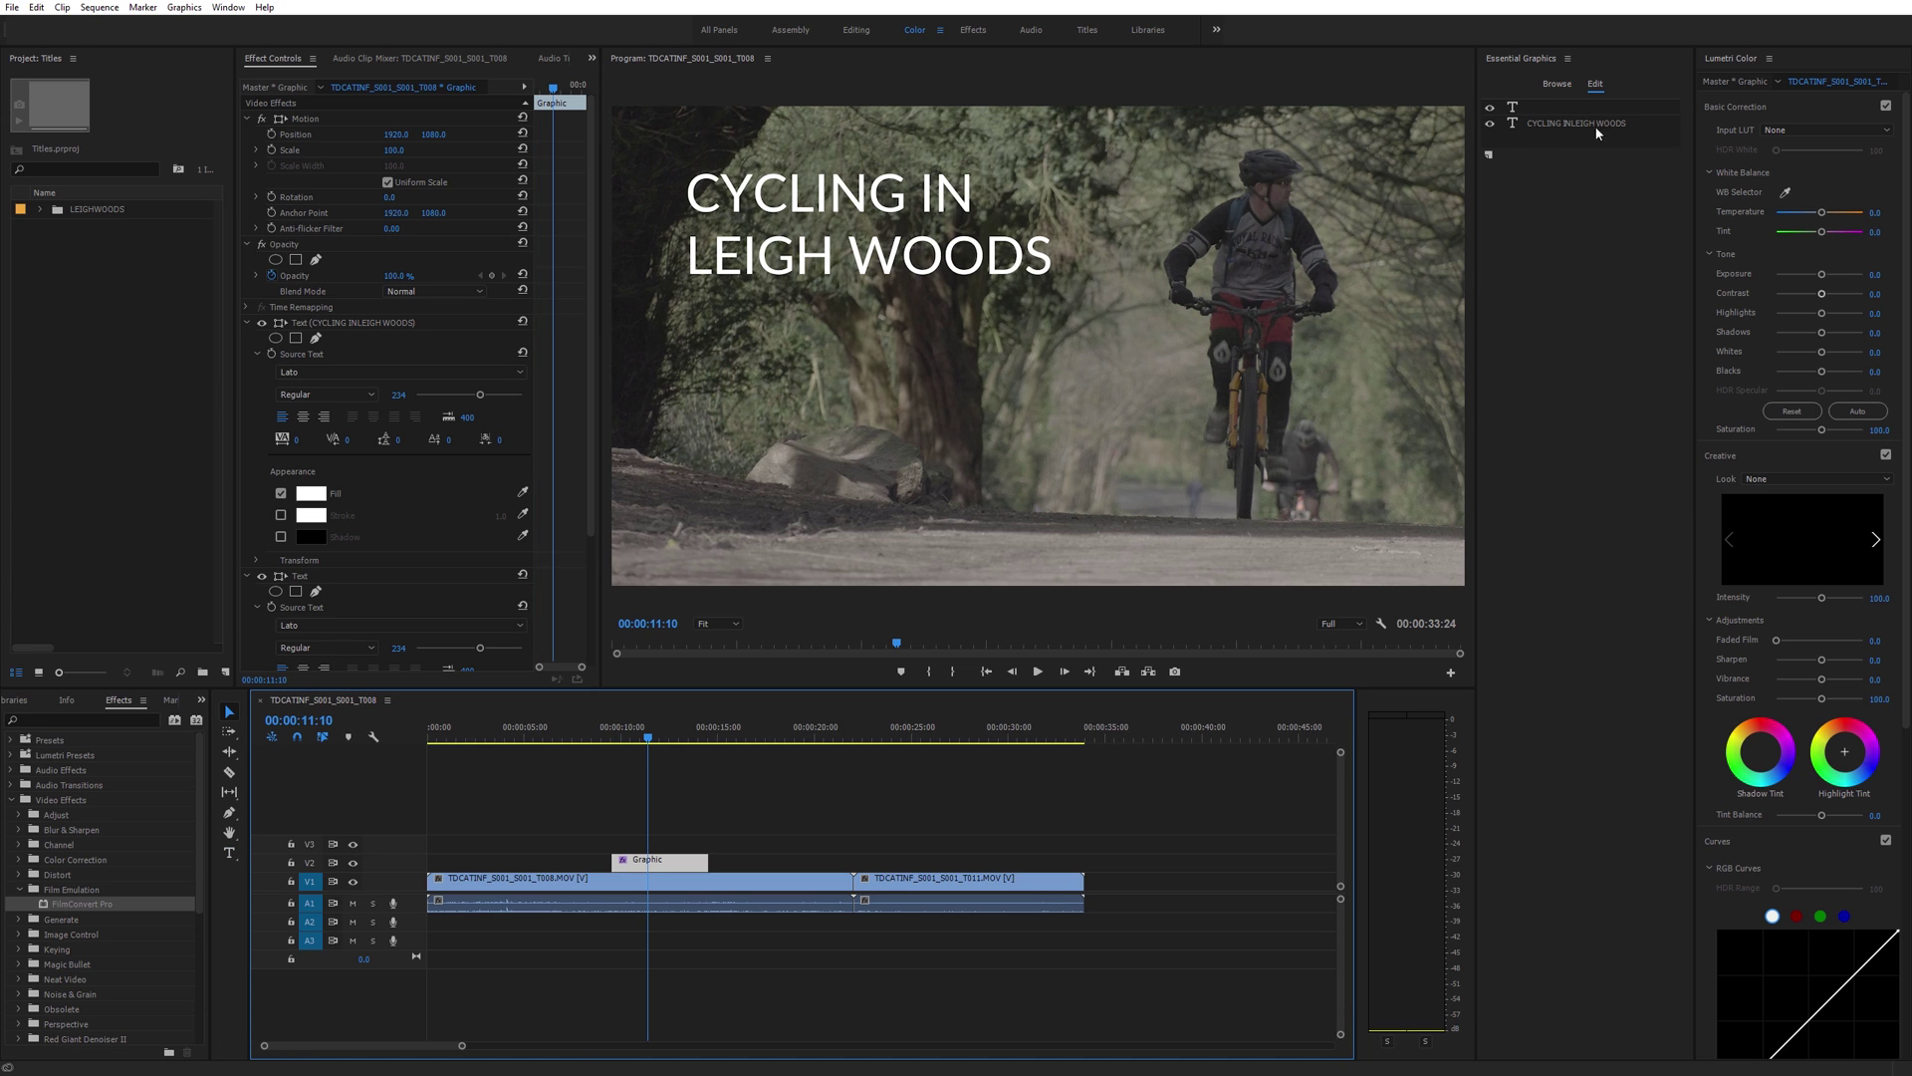
# Step: Select the new empty layer in Essential Graphics and place the caret in its text box
pyautogui.click(1524, 106)
pyautogui.click(1543, 121)
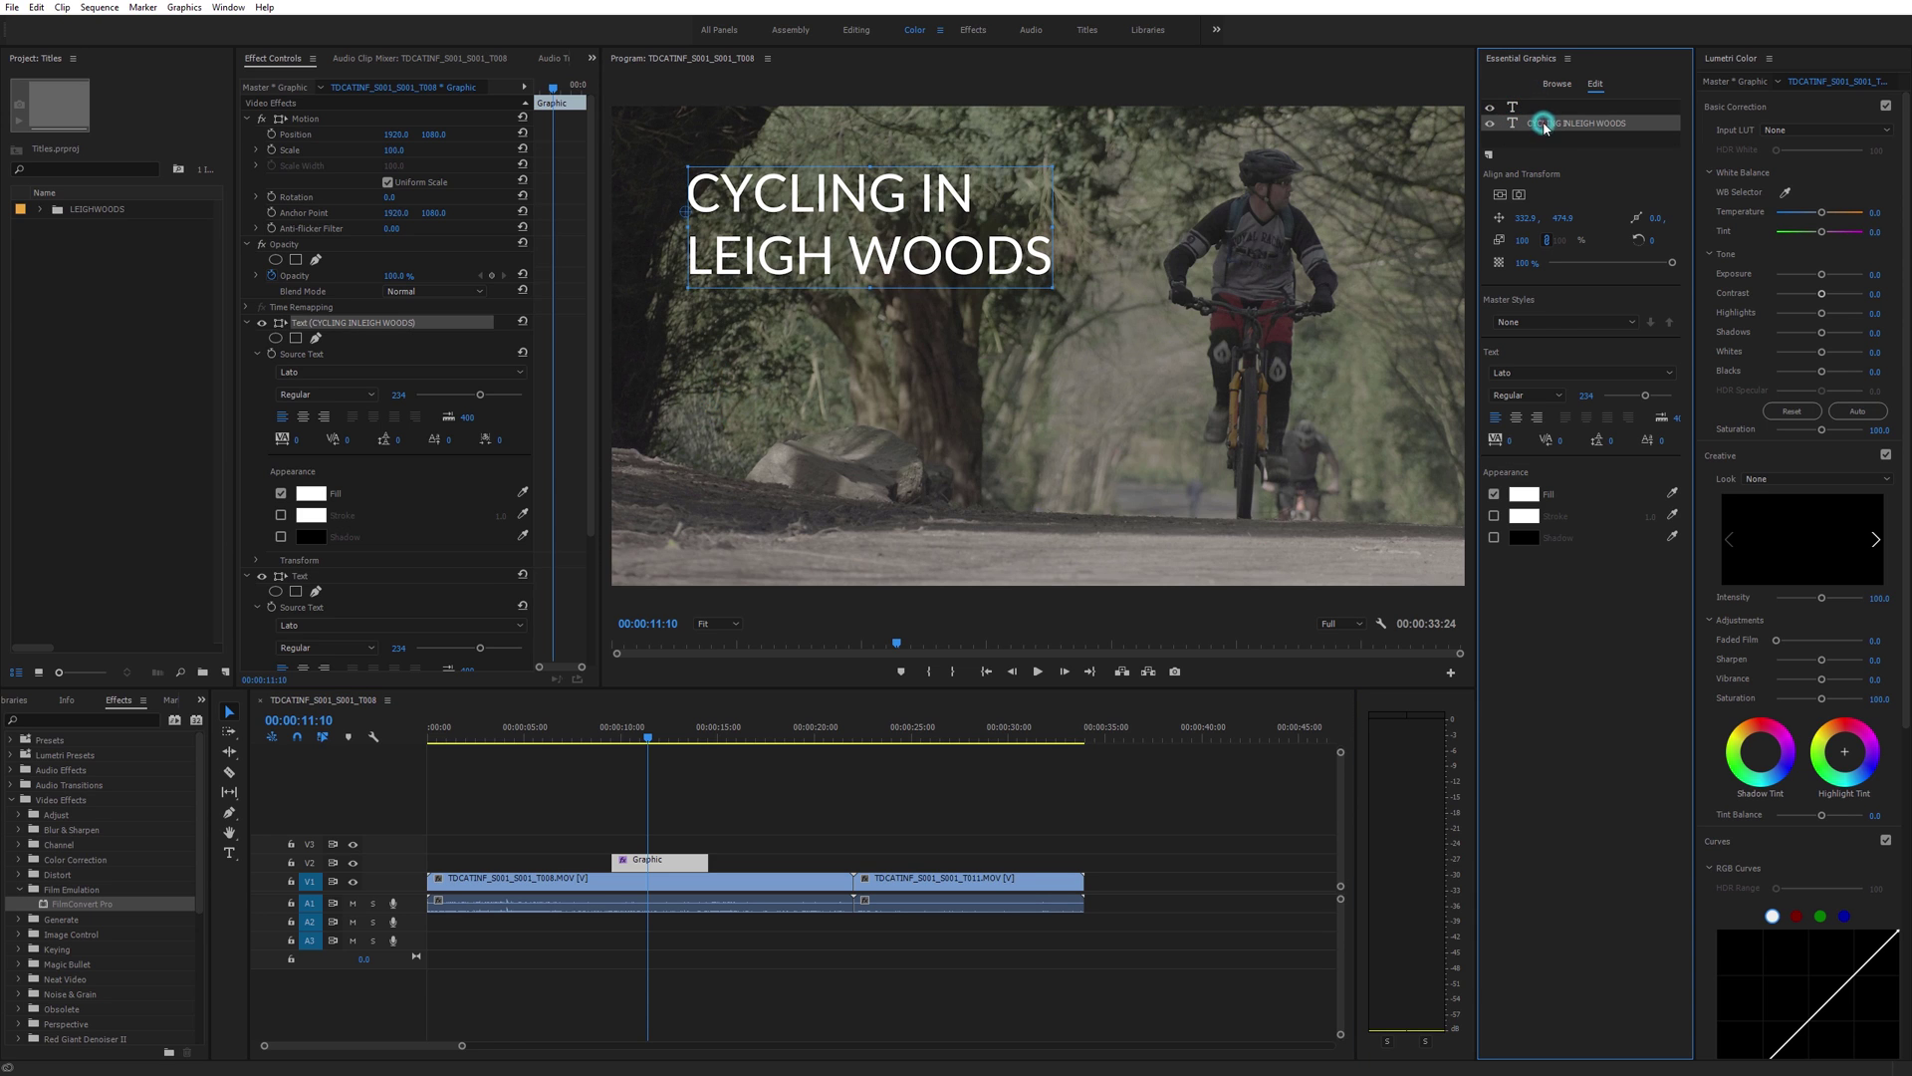
pyautogui.click(1543, 117)
pyautogui.click(1541, 120)
pyautogui.click(1544, 117)
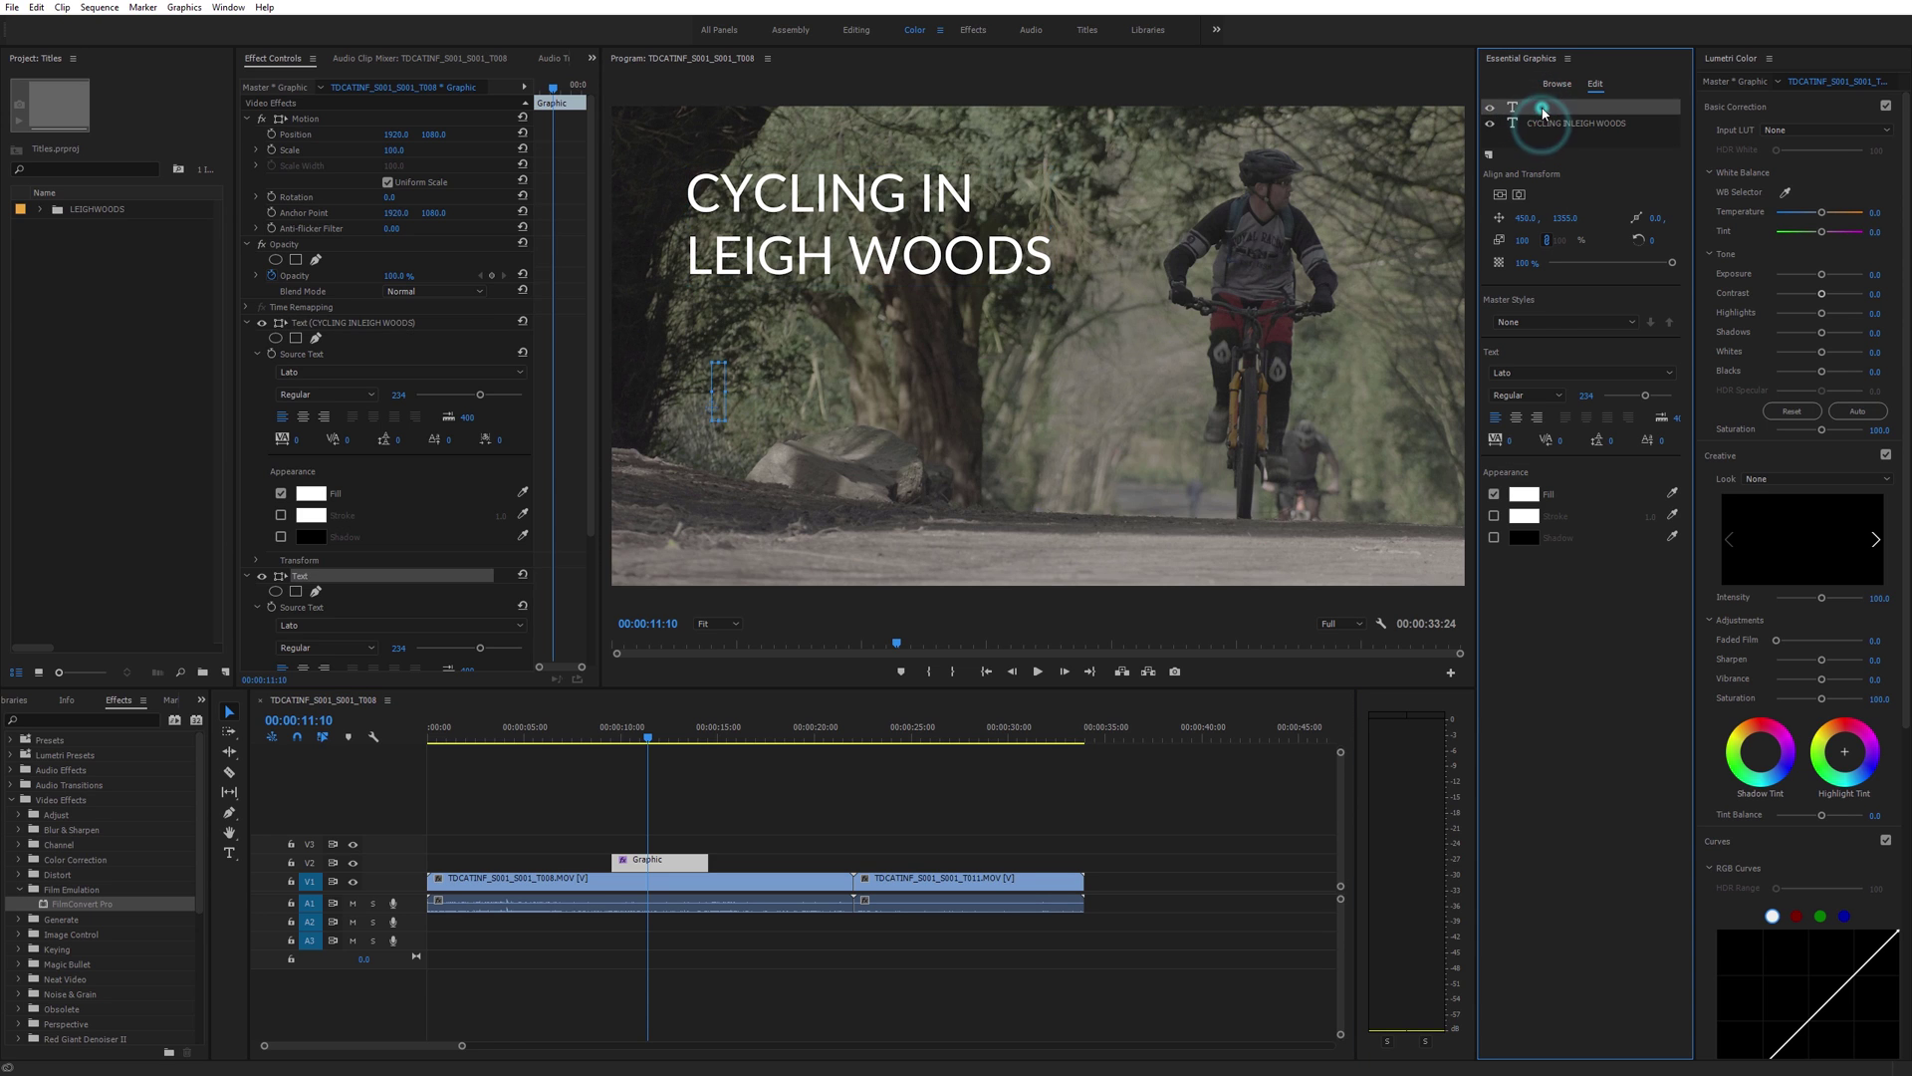
pyautogui.click(1542, 120)
pyautogui.click(1540, 129)
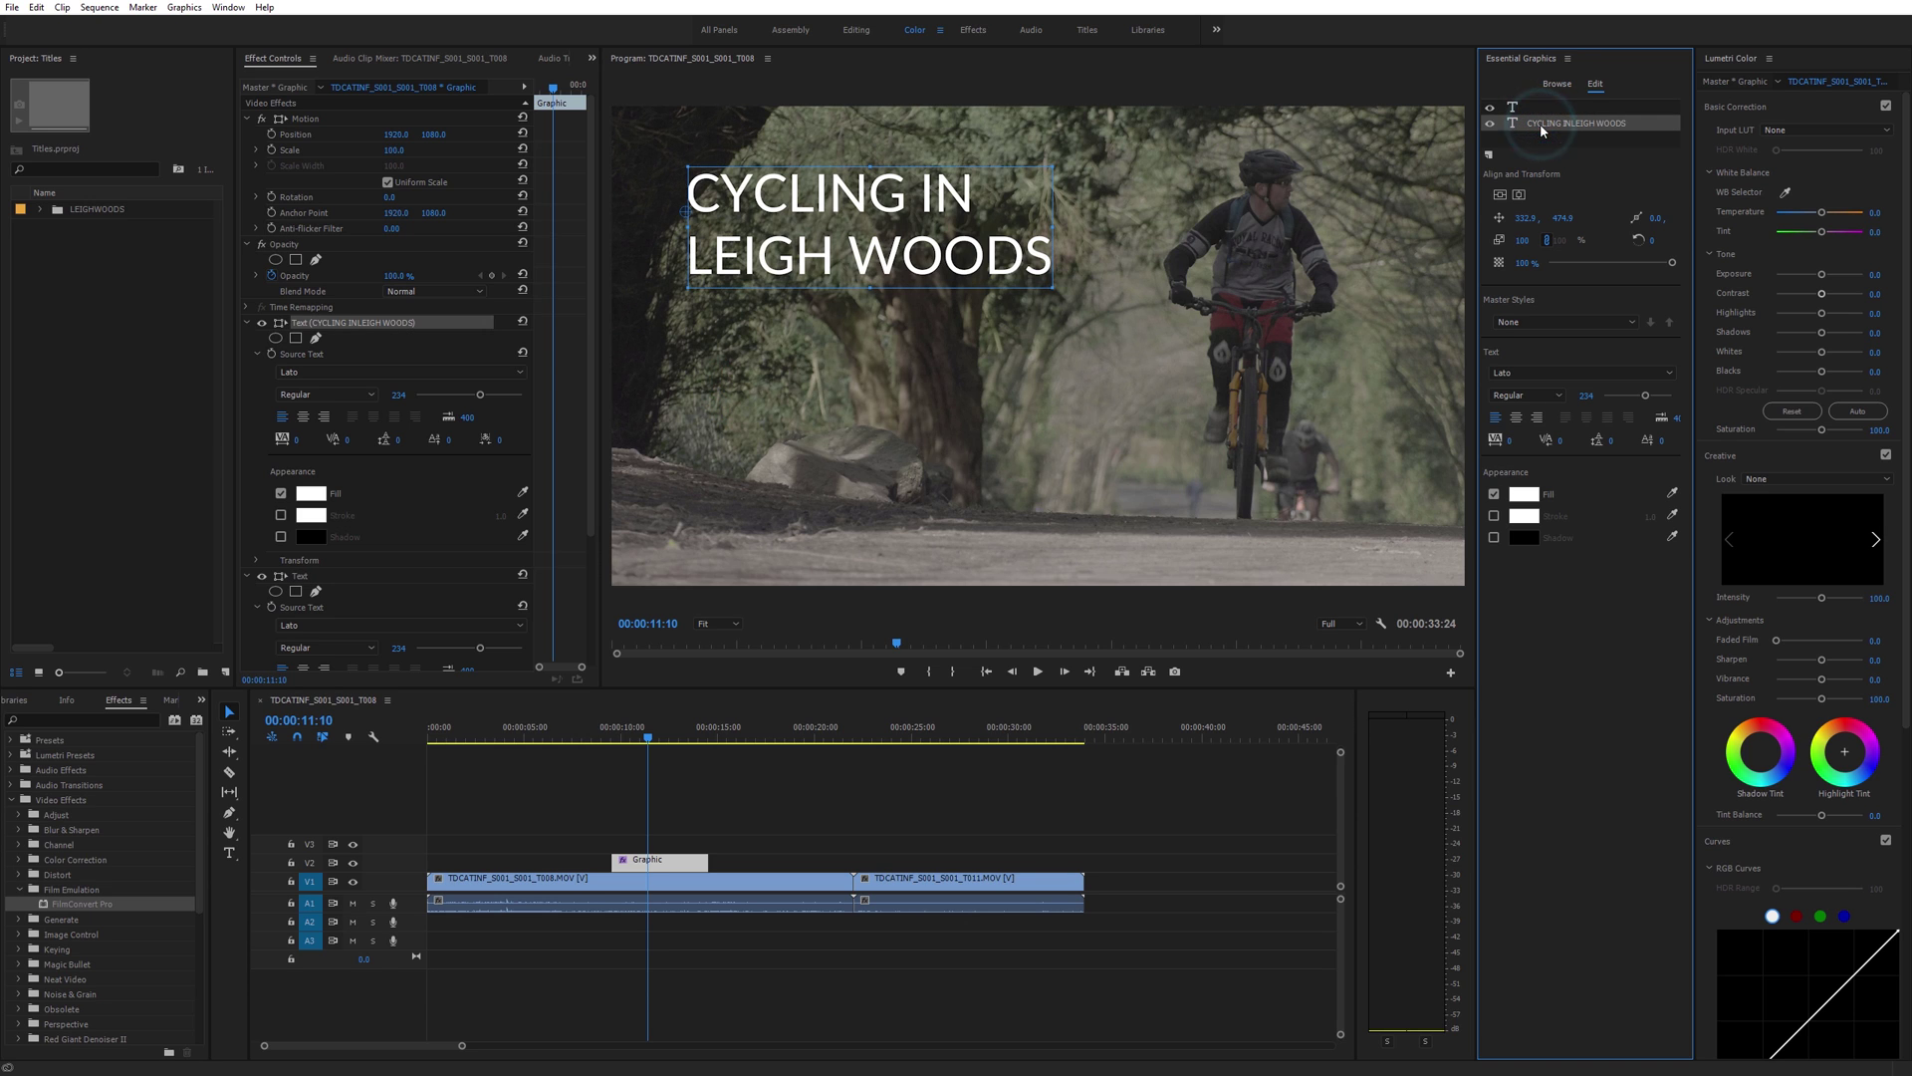
pyautogui.click(1521, 107)
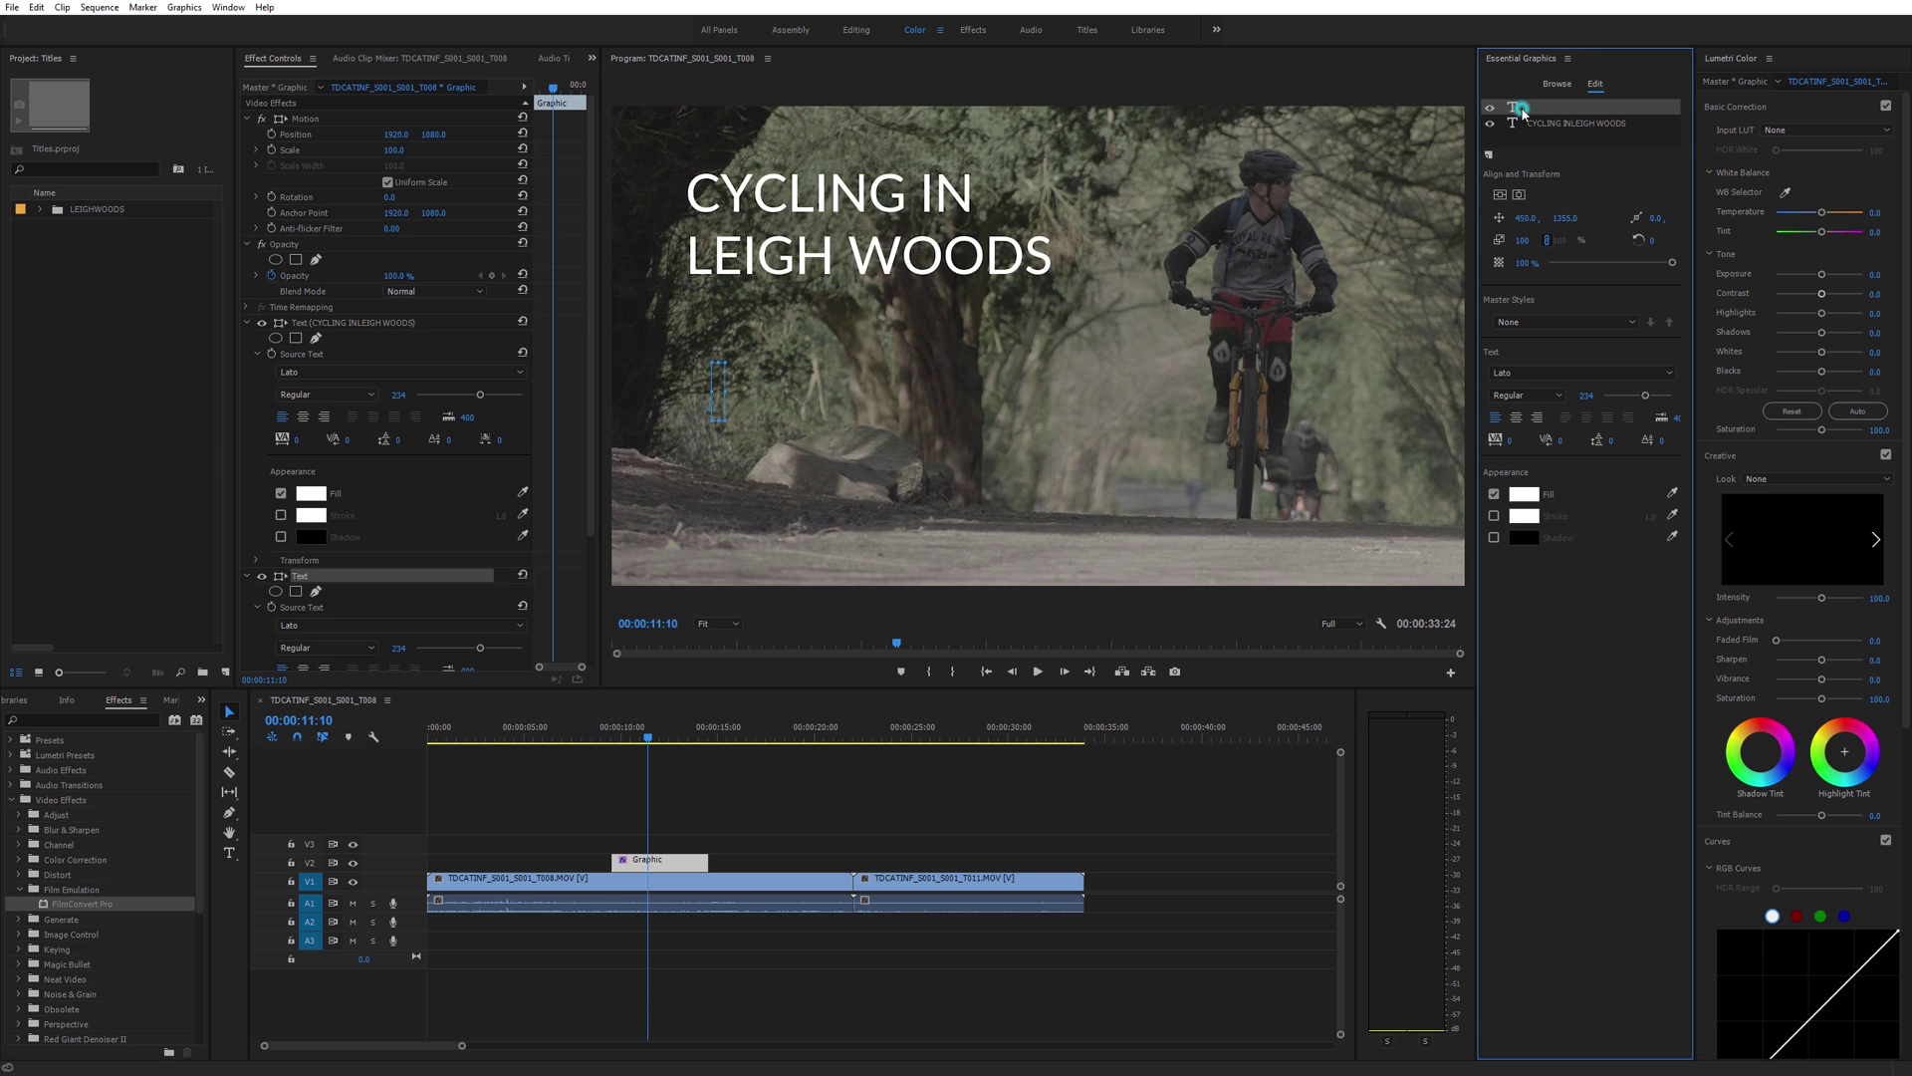
pyautogui.click(228, 853)
pyautogui.click(718, 391)
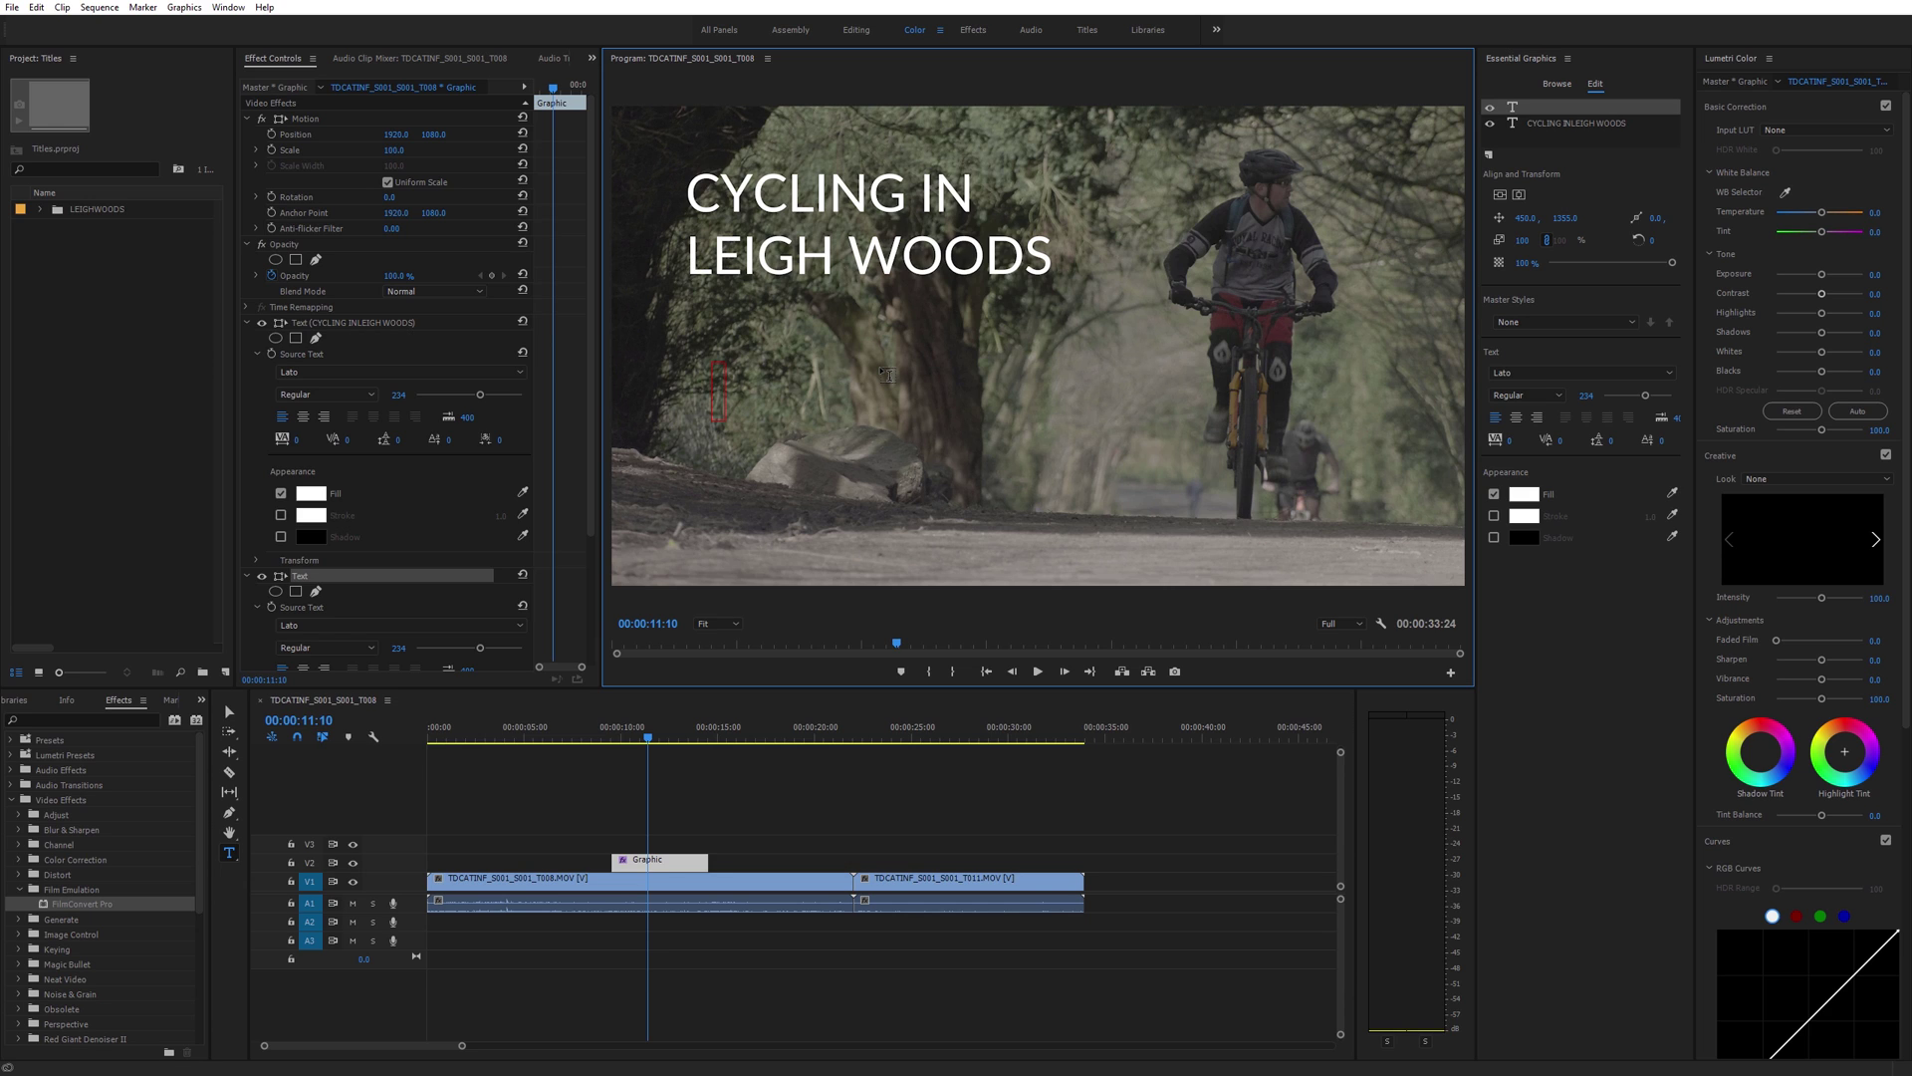
# Step: Enter 'APRIL 2017', reduce it to size 146 and place it just beneath LEIGH WOODS
pyautogui.write('APRIL 20')
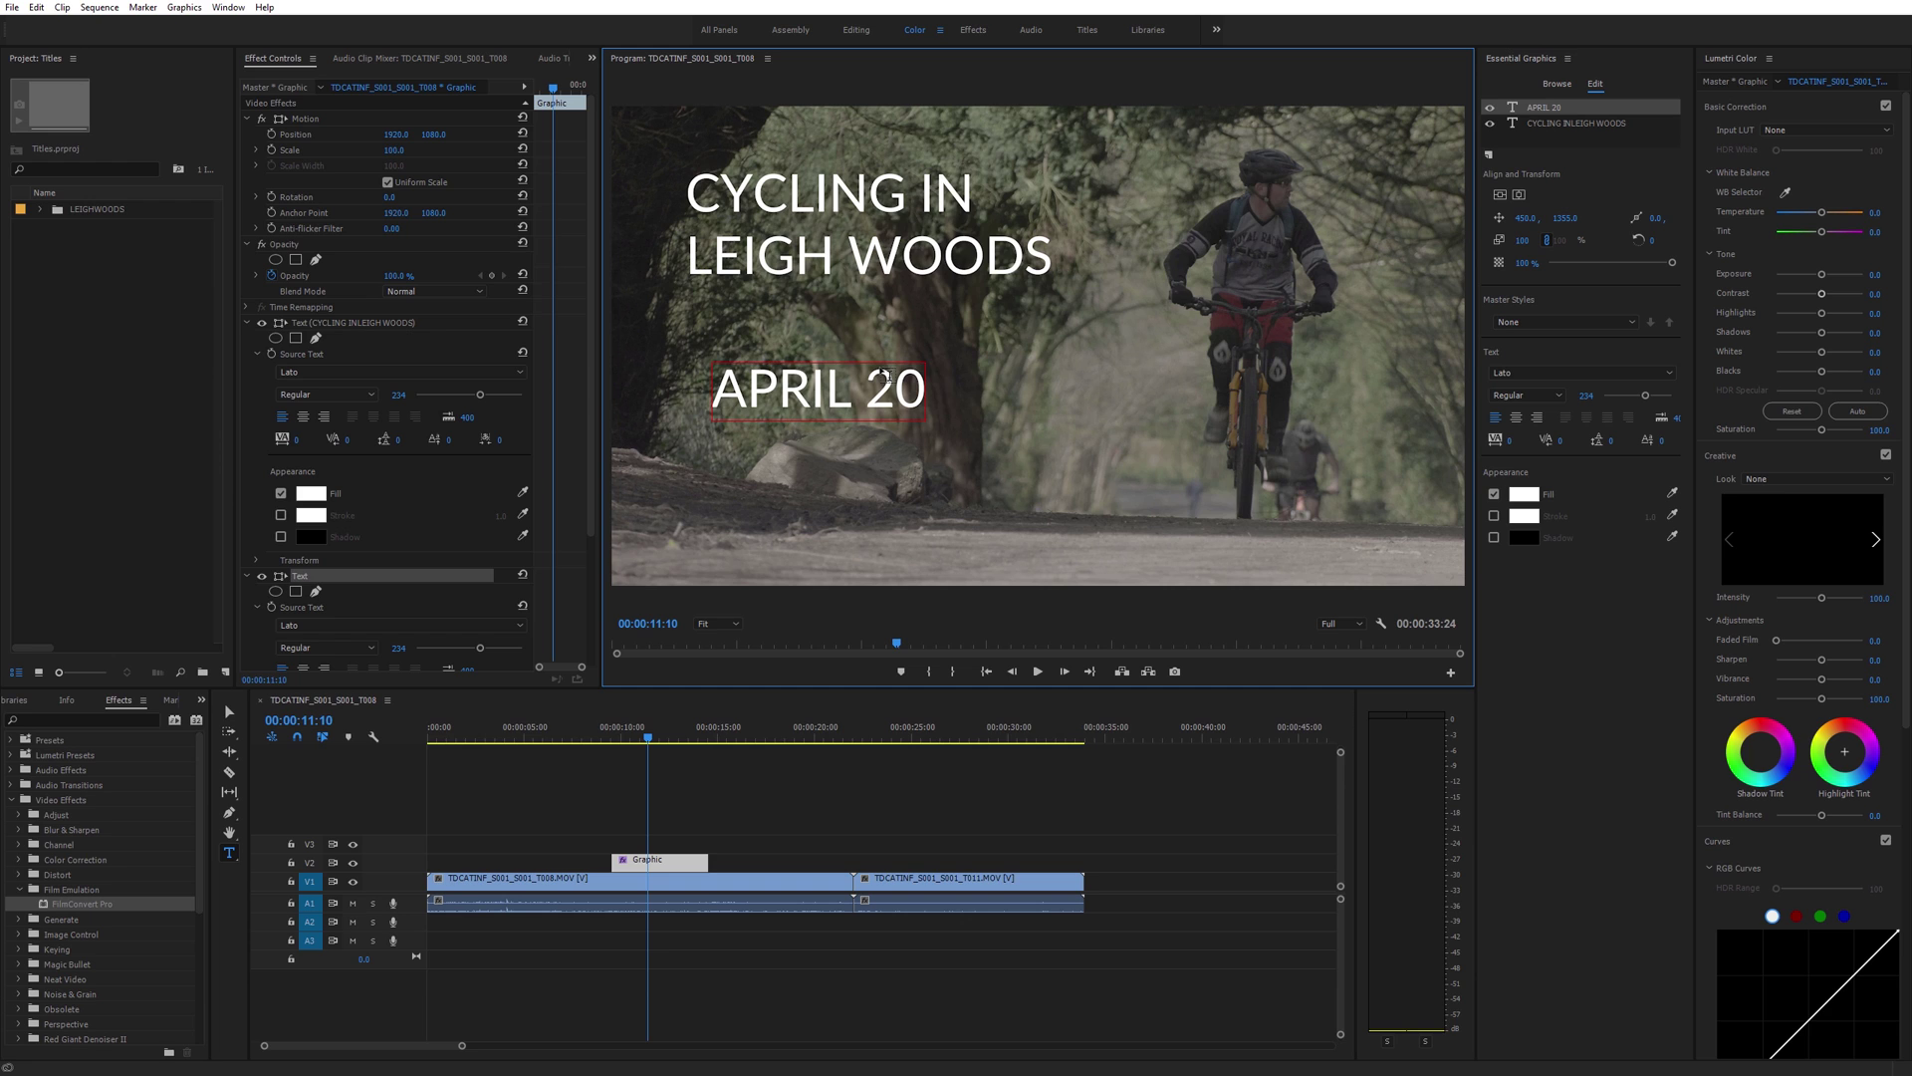
pyautogui.write('17')
pyautogui.click(229, 711)
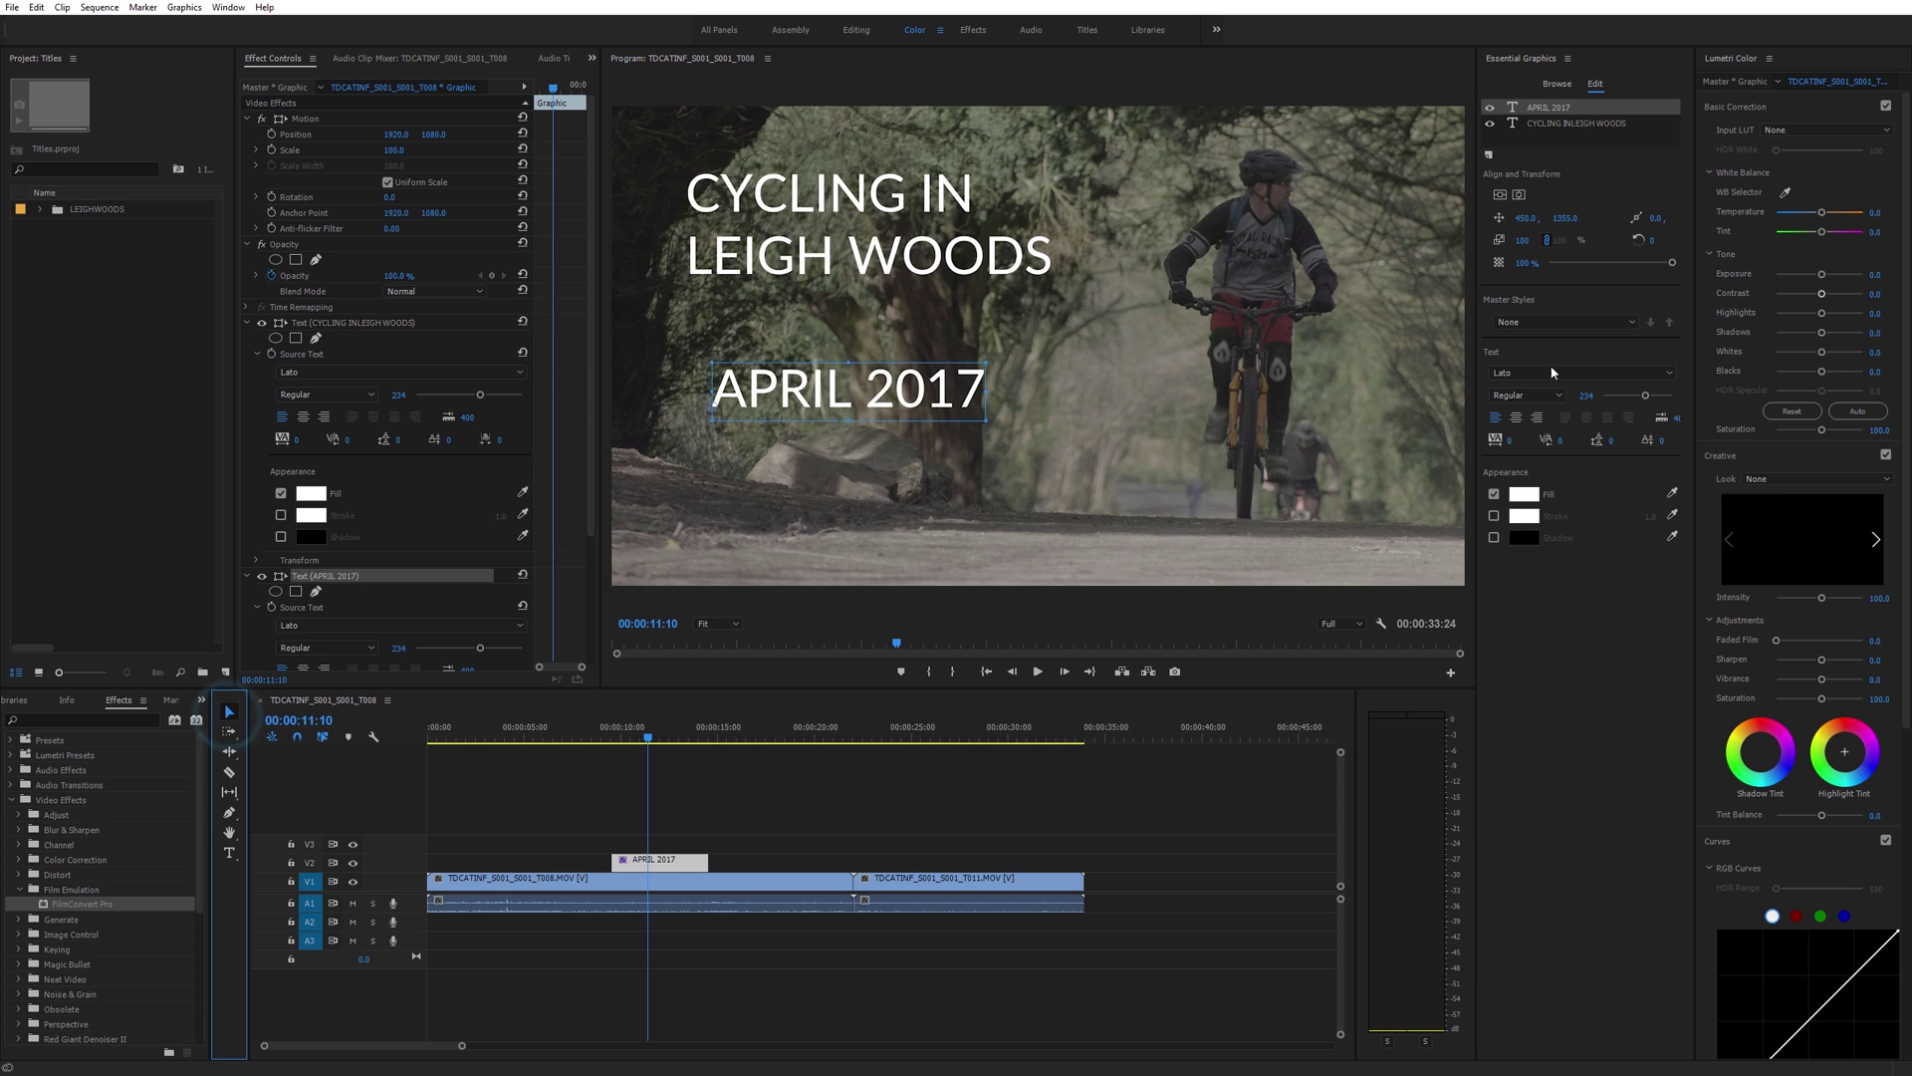
pyautogui.moveTo(1585, 395); pyautogui.dragTo(1498, 395)
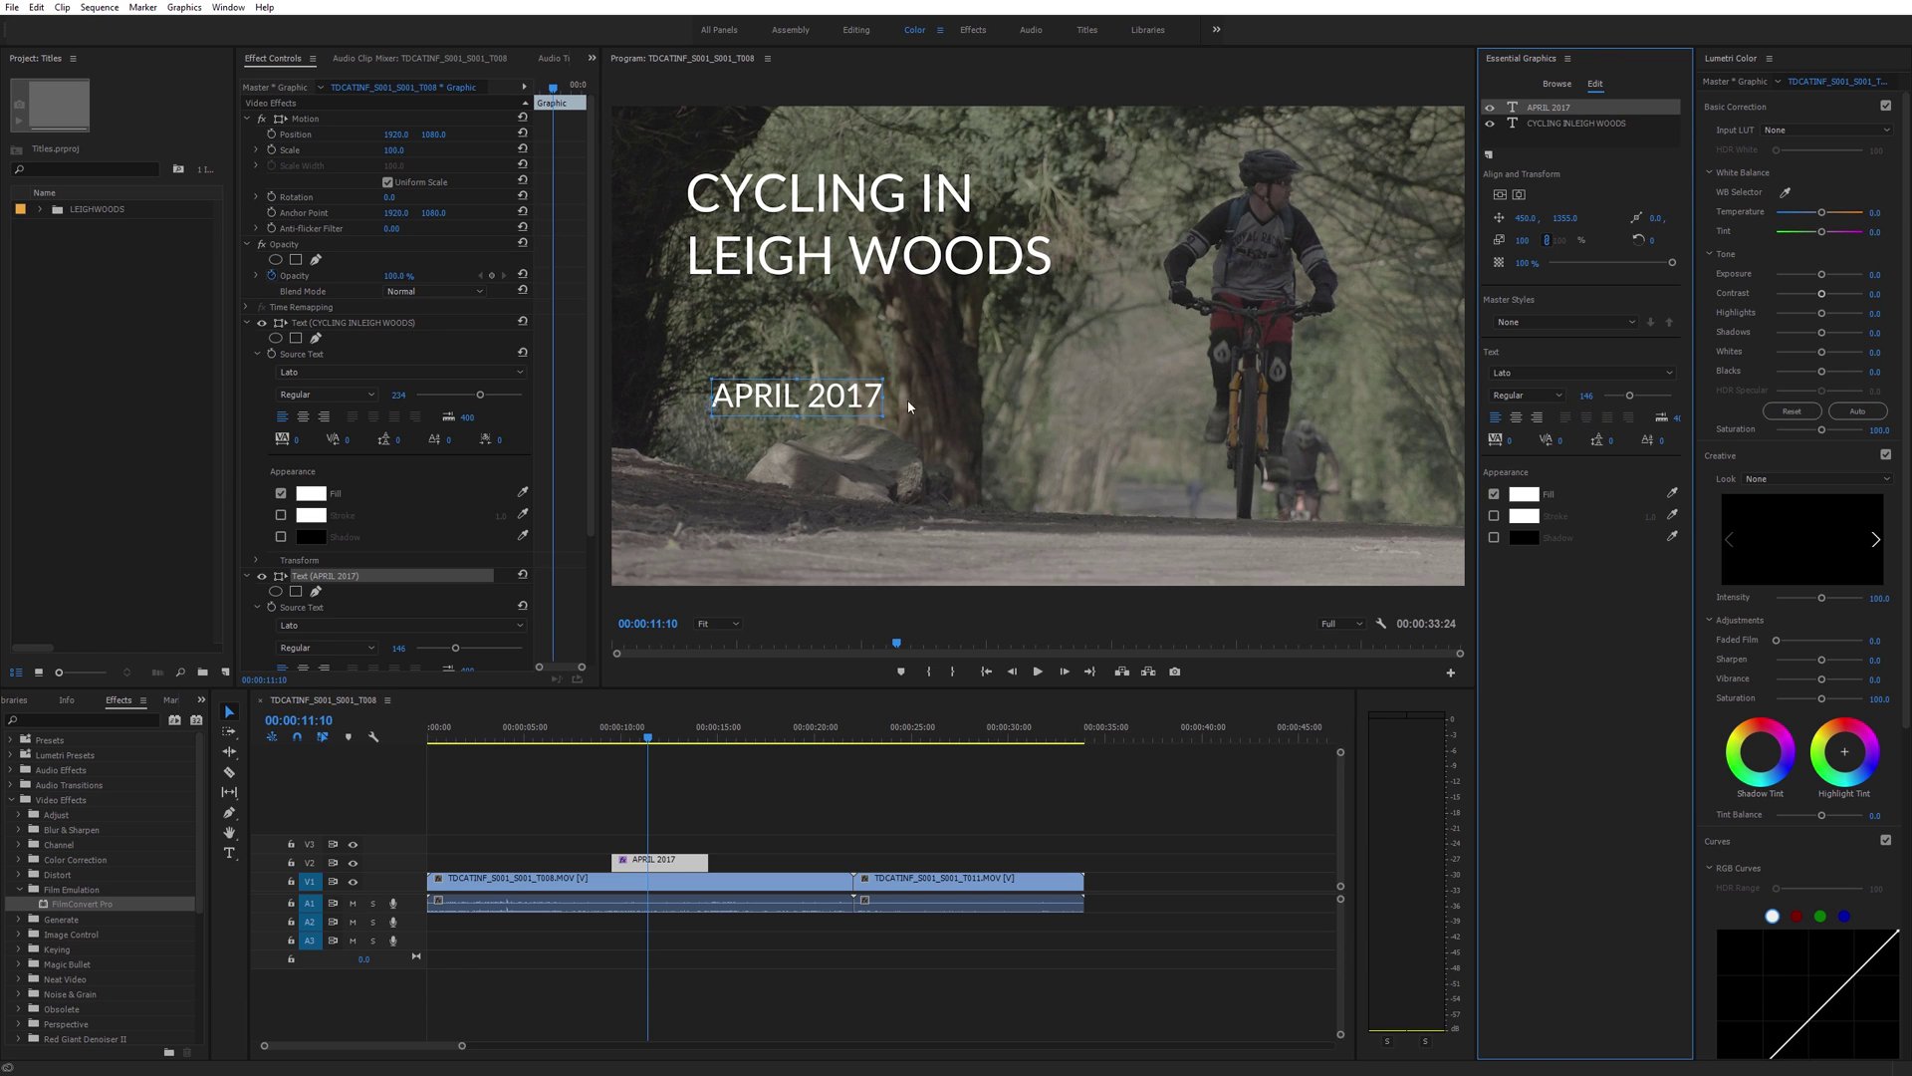
pyautogui.moveTo(851, 402); pyautogui.dragTo(812, 322)
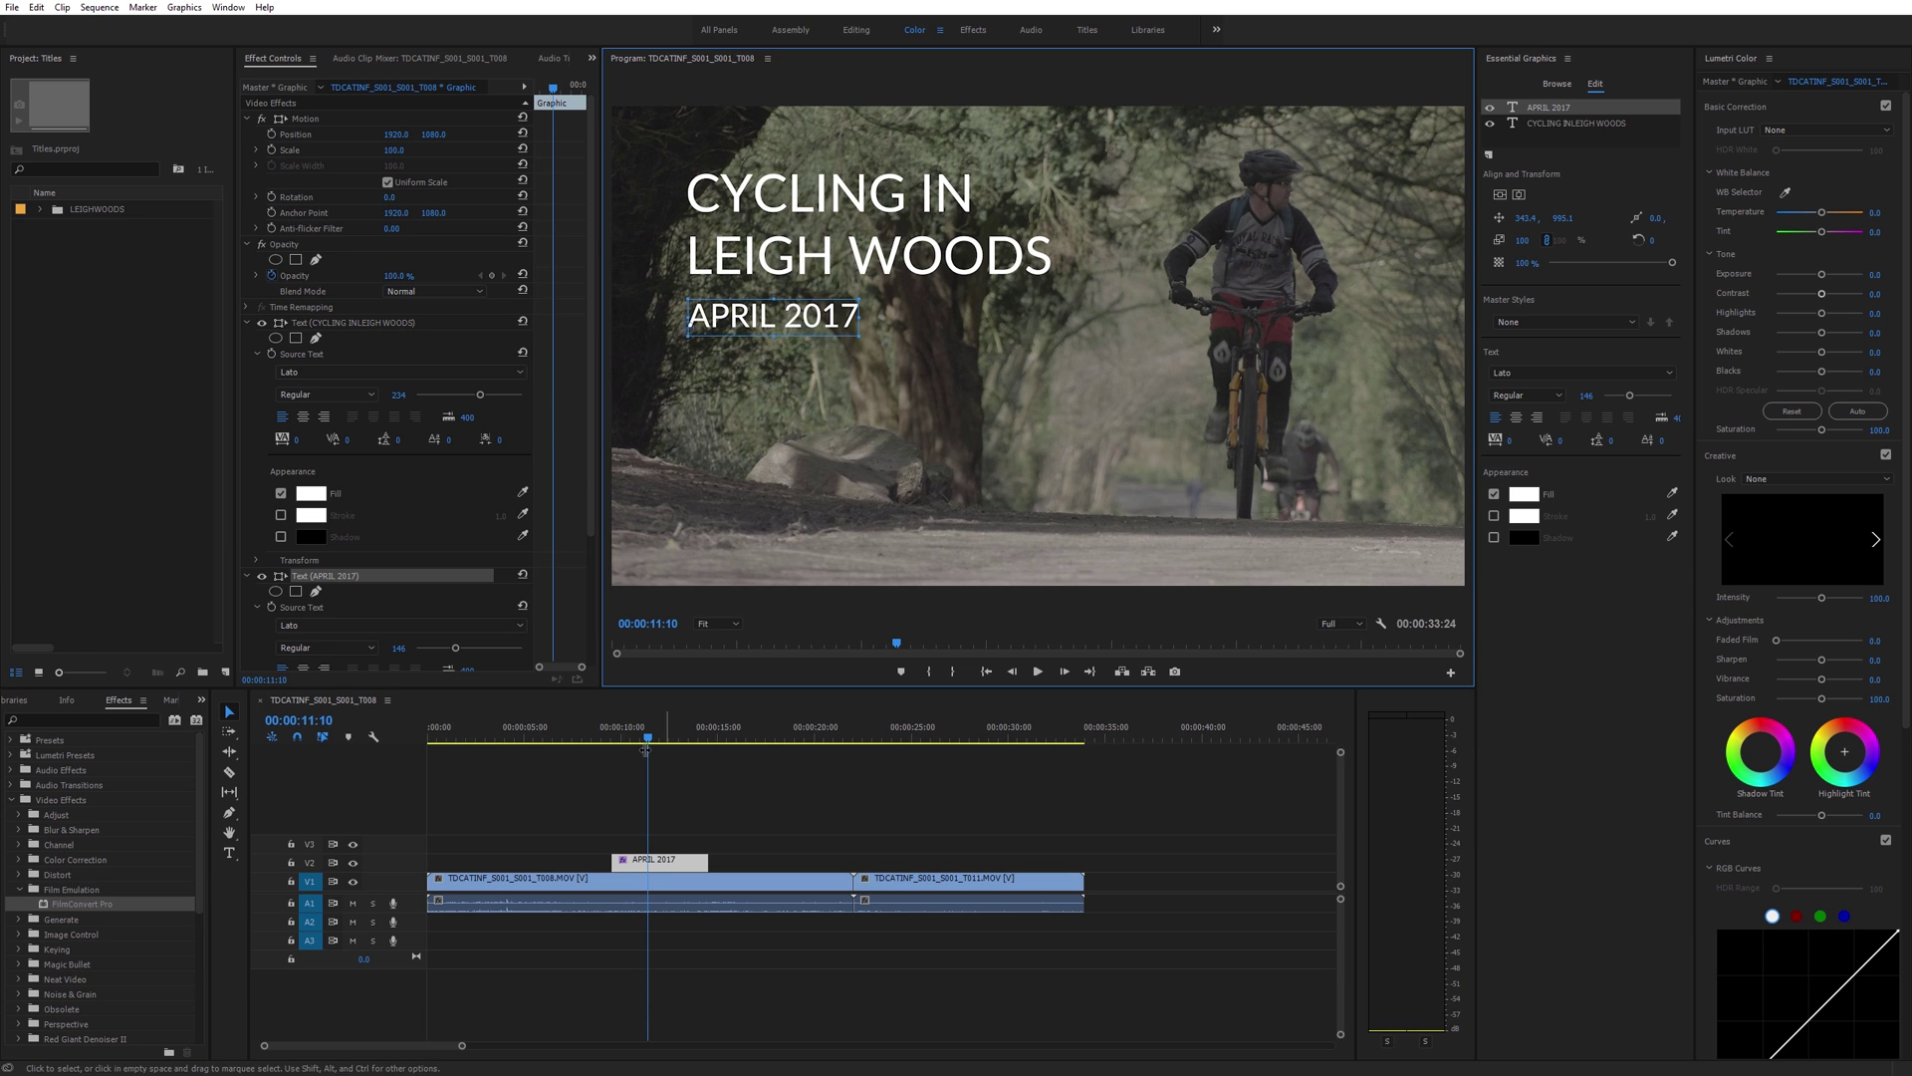
pyautogui.moveTo(647, 734); pyautogui.dragTo(665, 738)
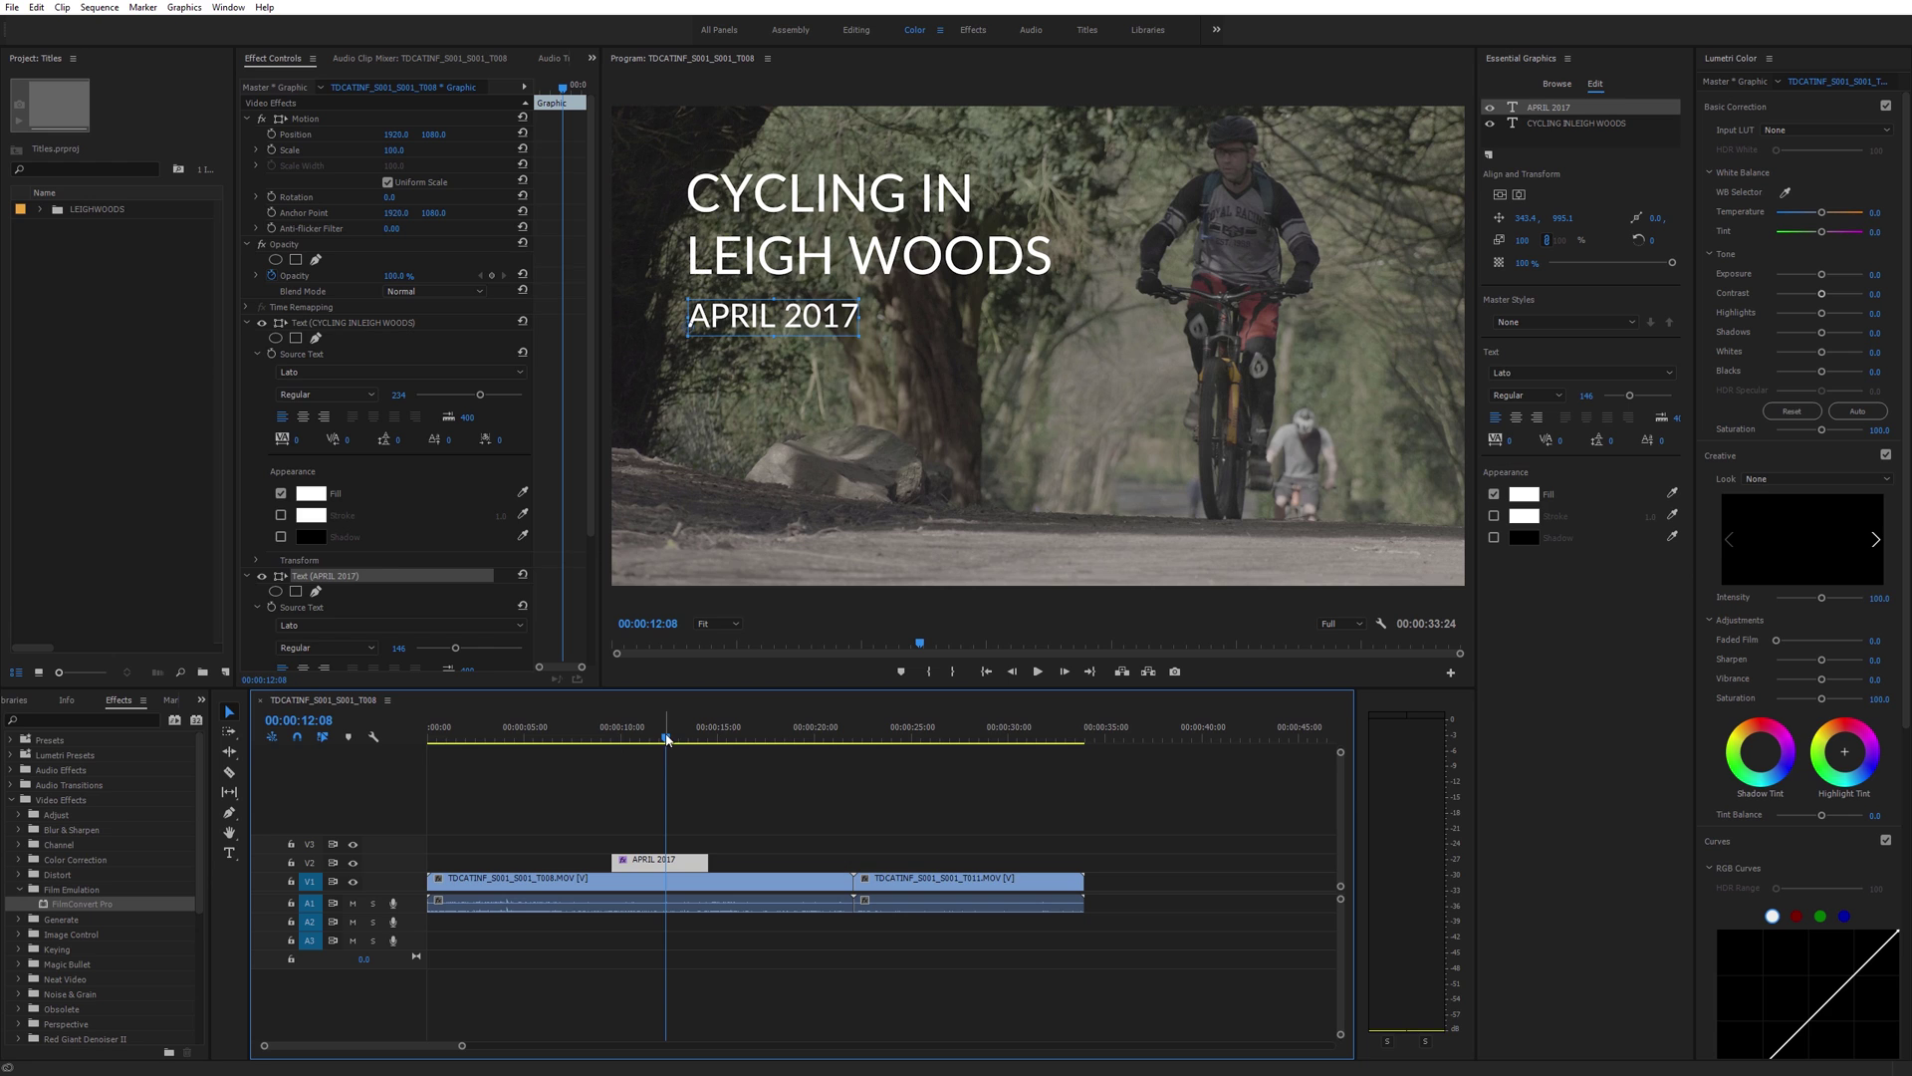
# Step: Move the playhead to about twelve seconds and start a new text graphic
pyautogui.click(724, 736)
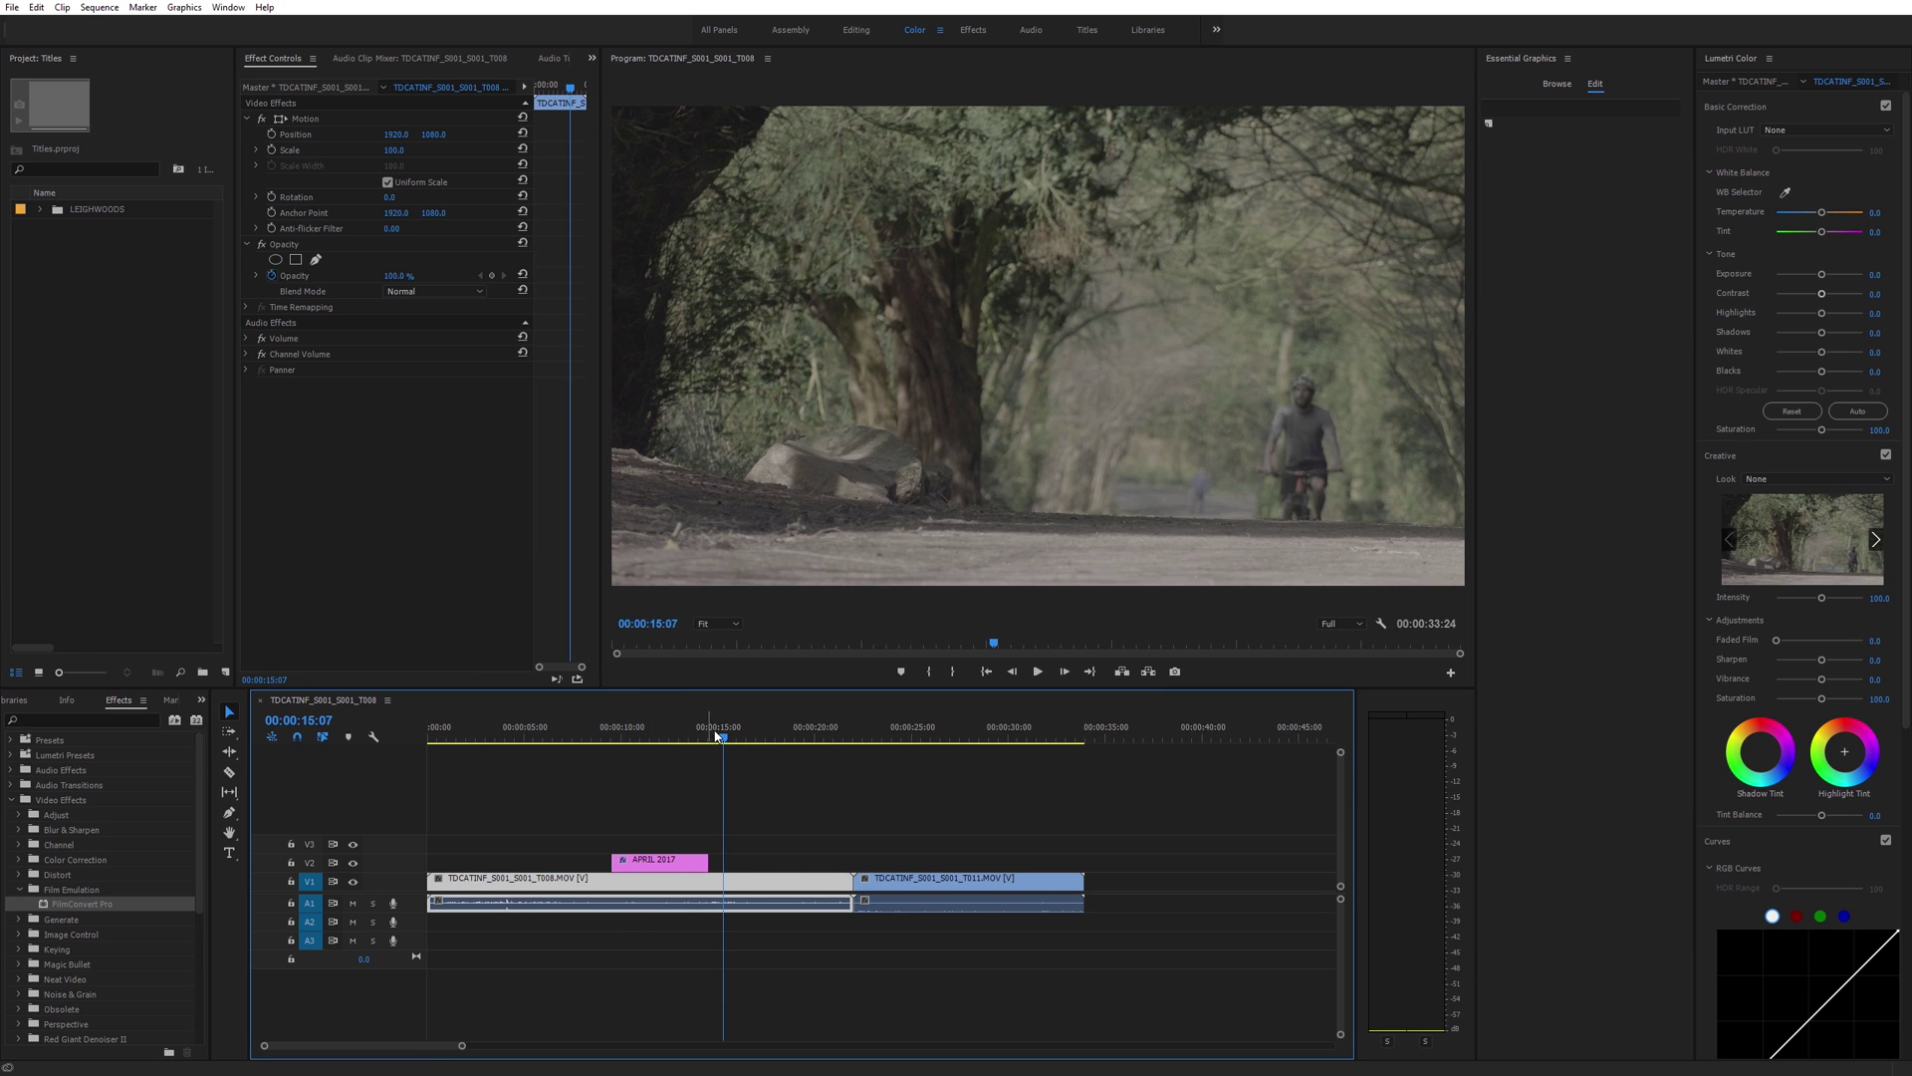
pyautogui.moveTo(720, 736)
pyautogui.mouseDown()
pyautogui.moveTo(662, 742)
pyautogui.moveTo(745, 736)
pyautogui.mouseUp()
pyautogui.click(681, 858)
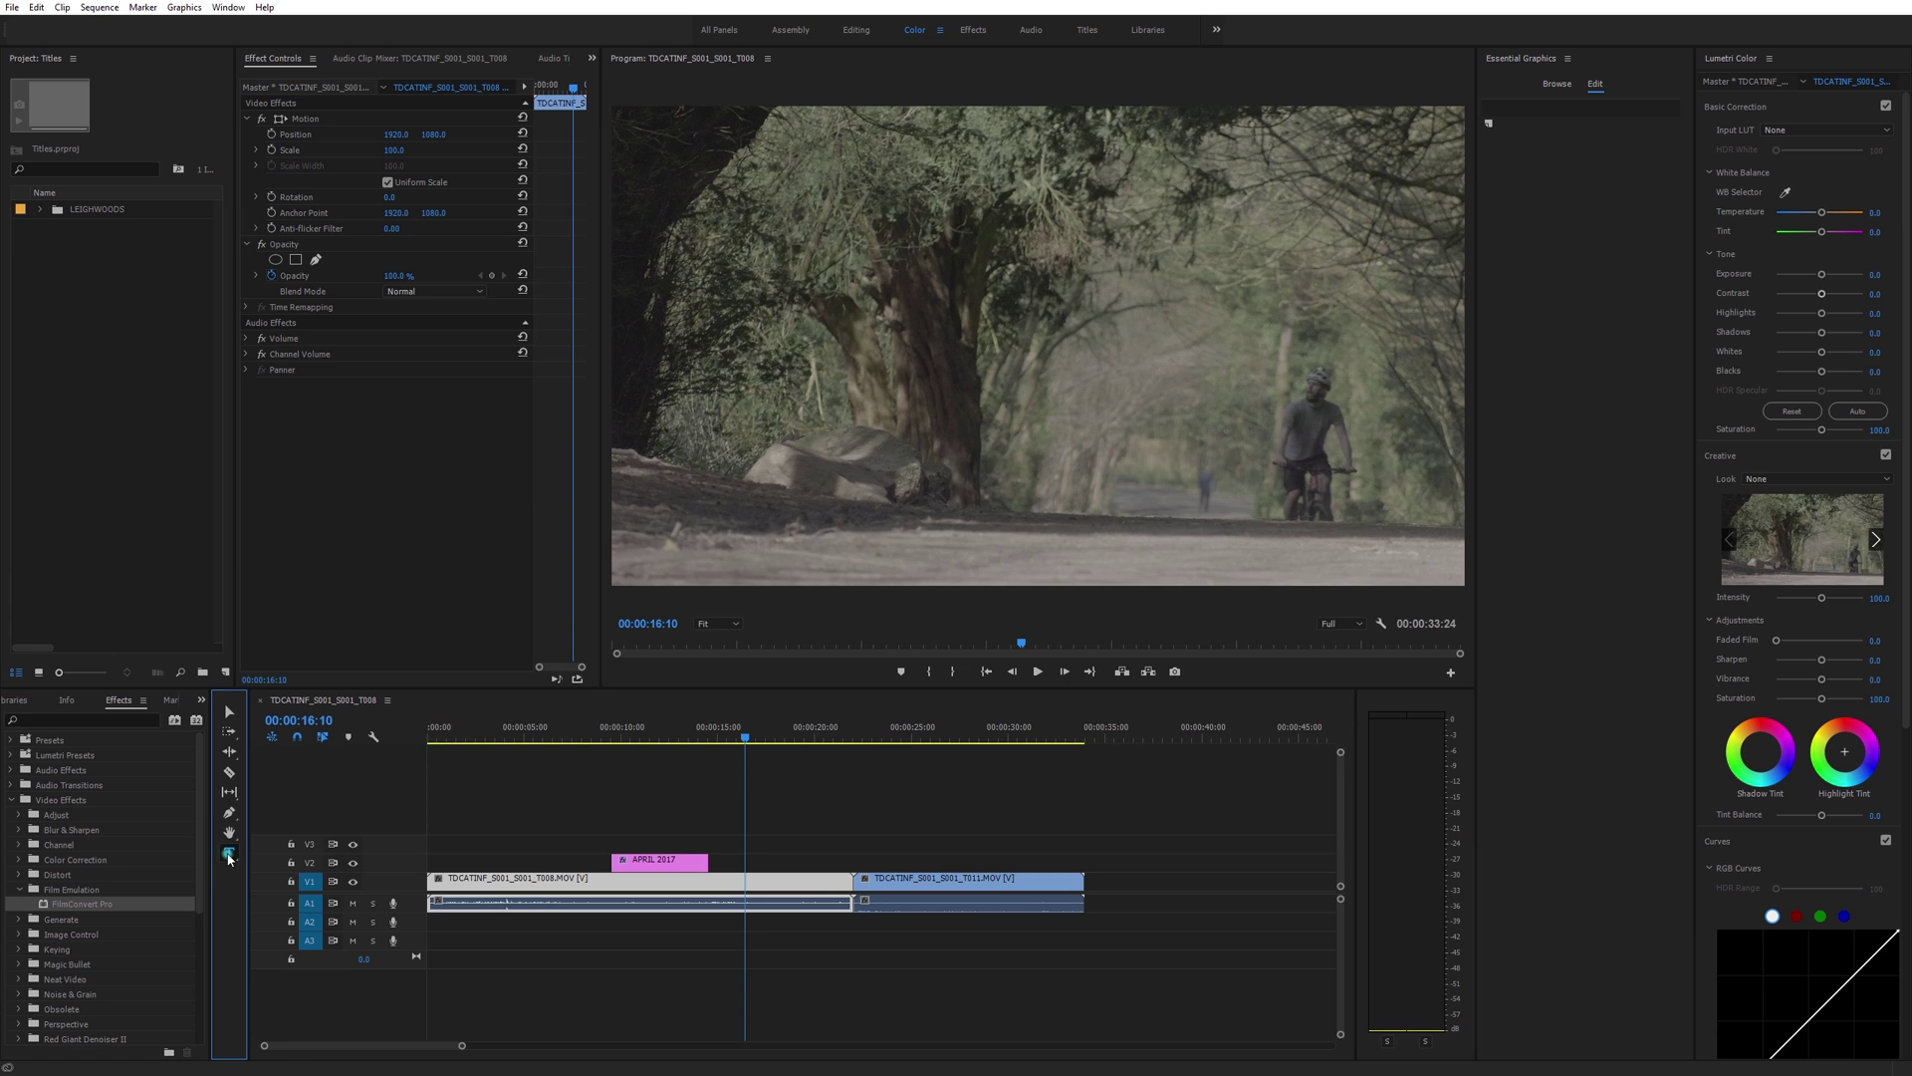
pyautogui.click(228, 852)
pyautogui.click(897, 277)
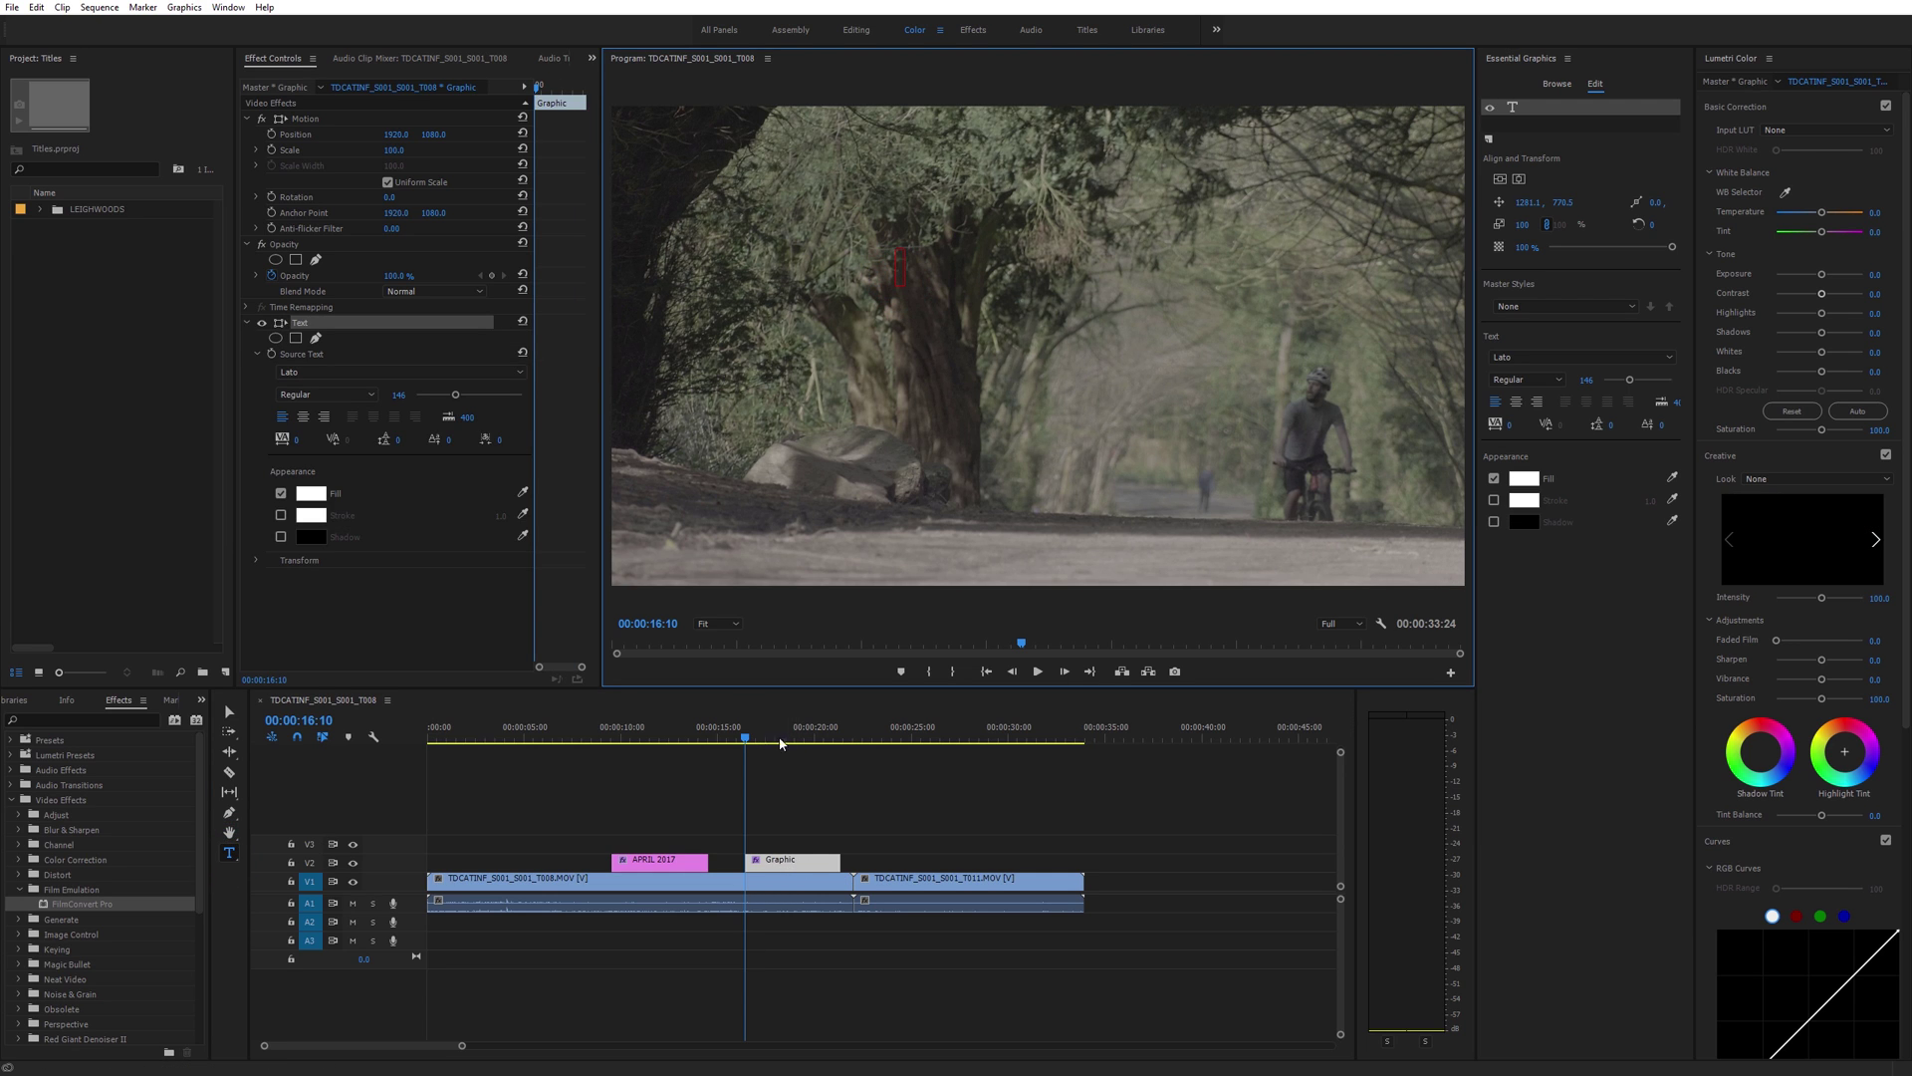
# Step: Undo the stray empty graphic and select the APRIL 2017 clip at 12:09
pyautogui.hotkey('ctrl', 'z')
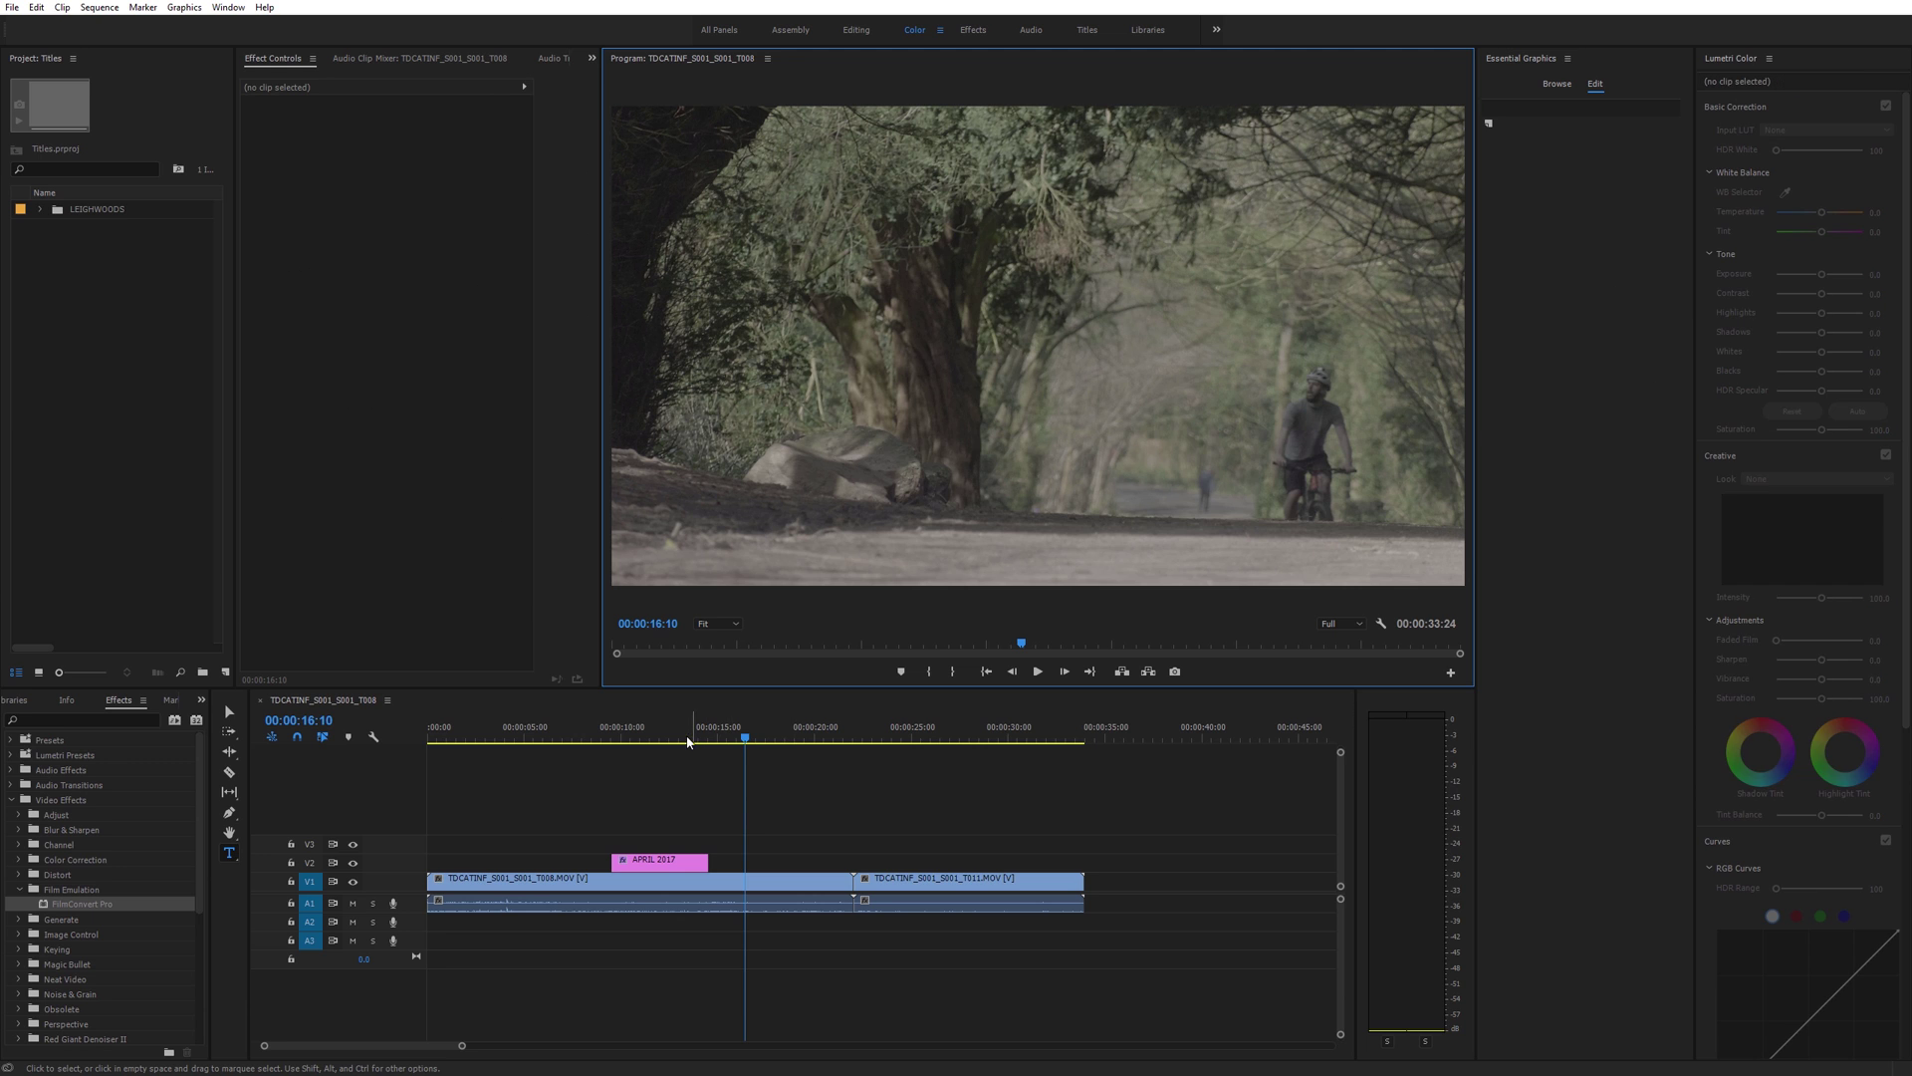
pyautogui.click(670, 733)
pyautogui.click(647, 862)
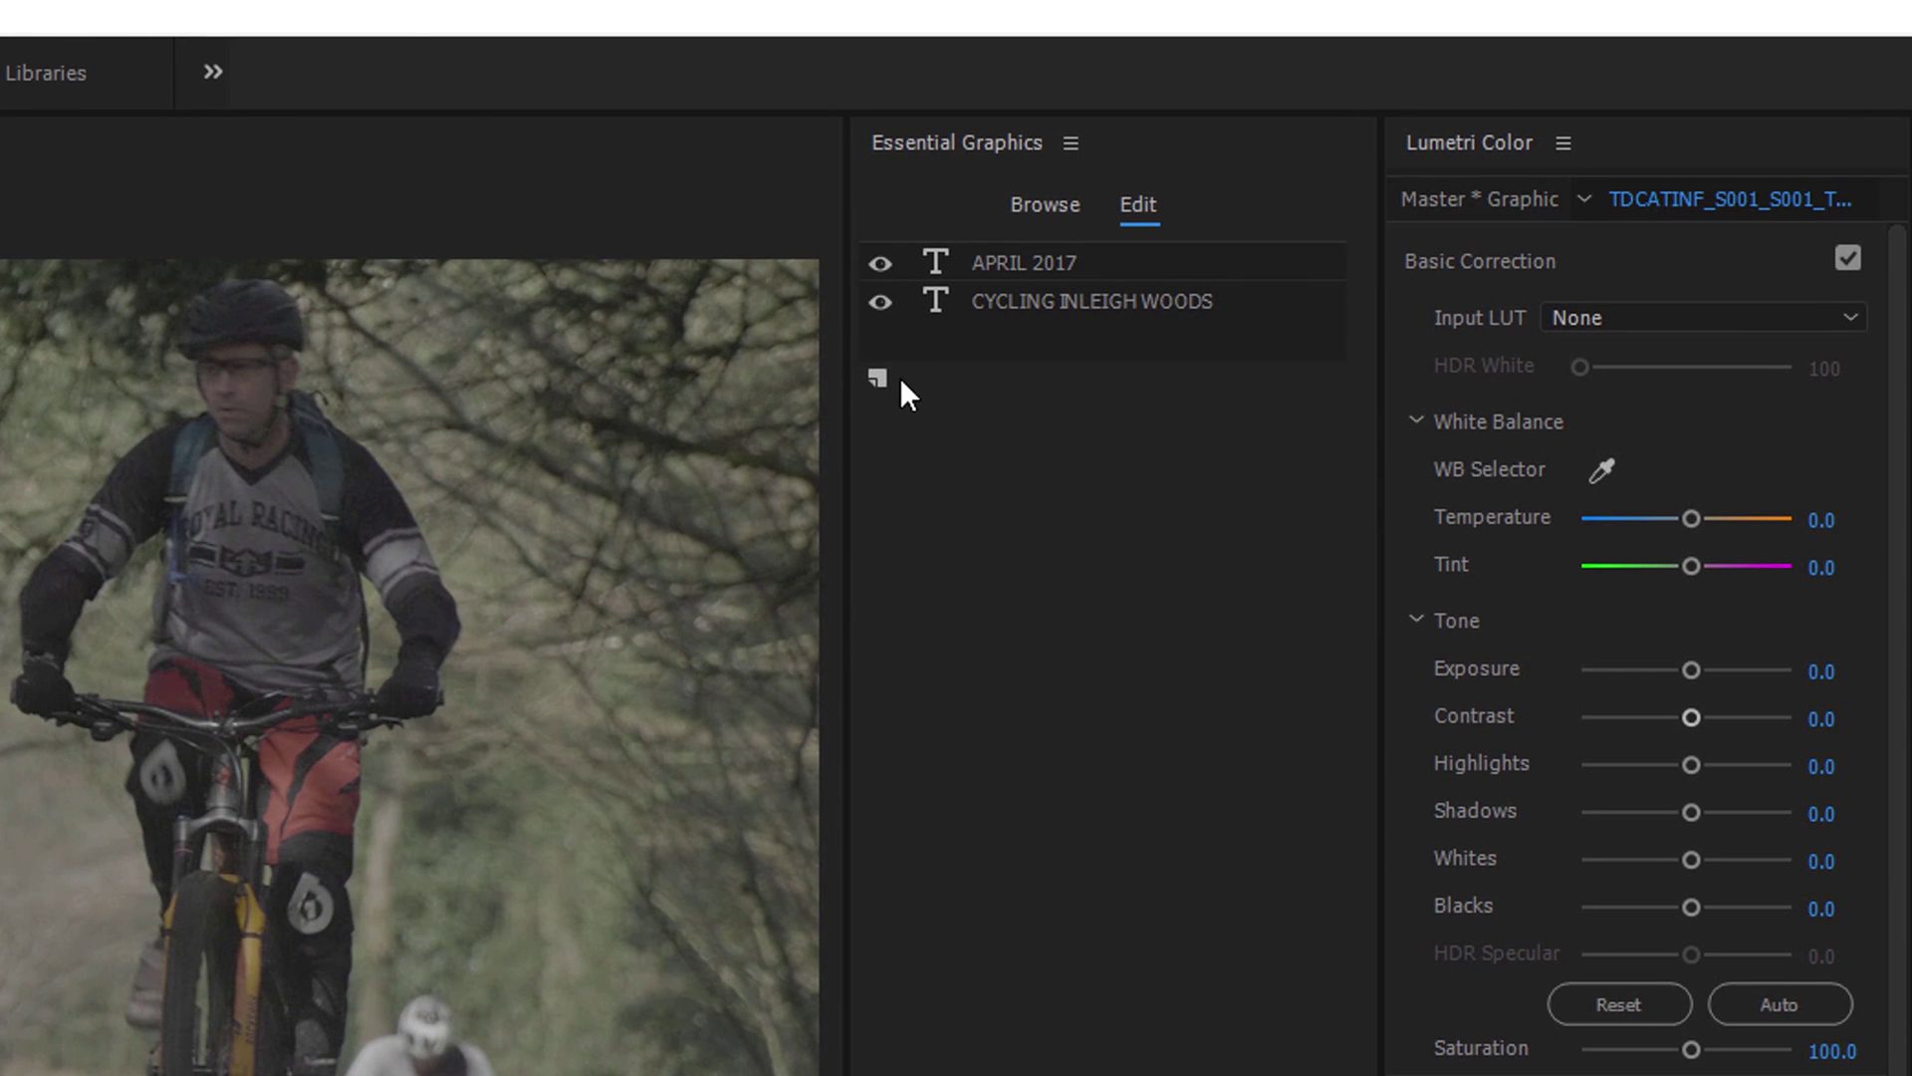
# Step: Add a rectangle shape layer, Shape 01, and change its fill to white (FFFFFF)
pyautogui.click(881, 379)
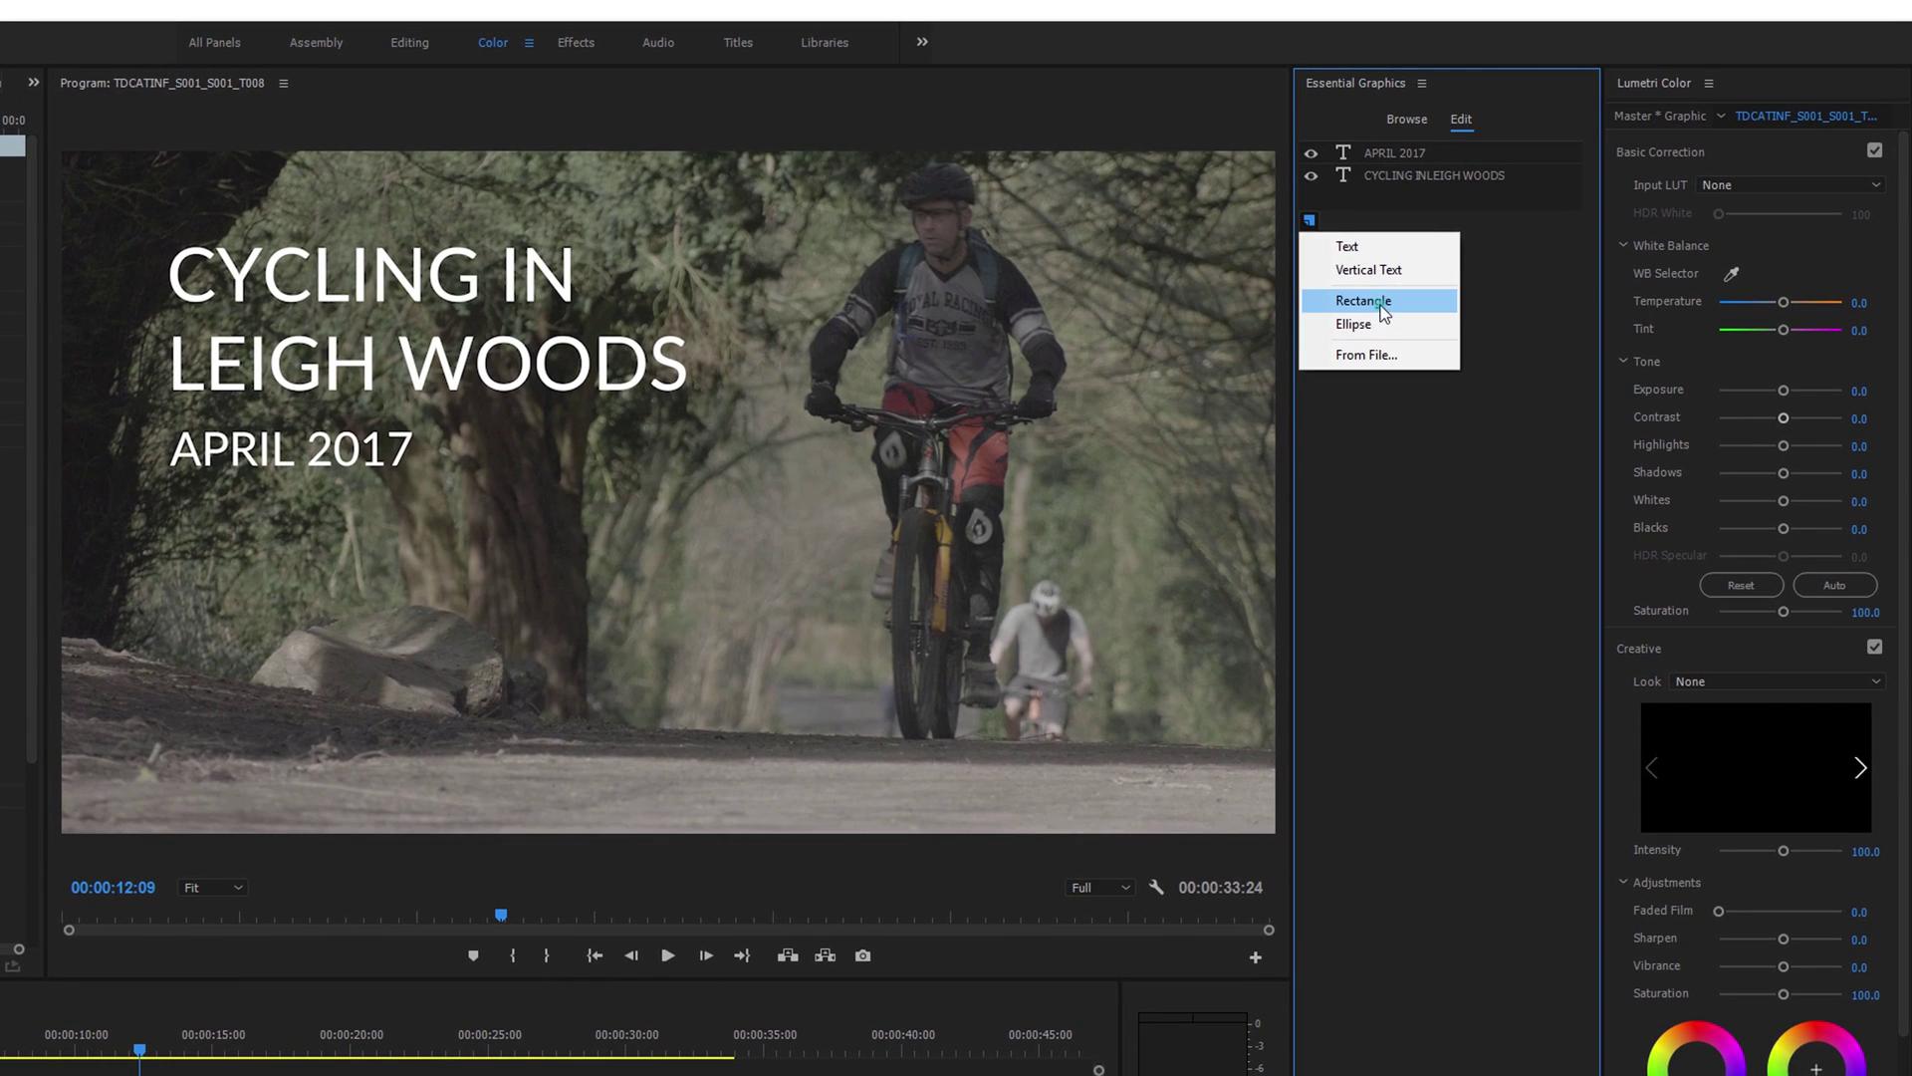
pyautogui.click(1364, 307)
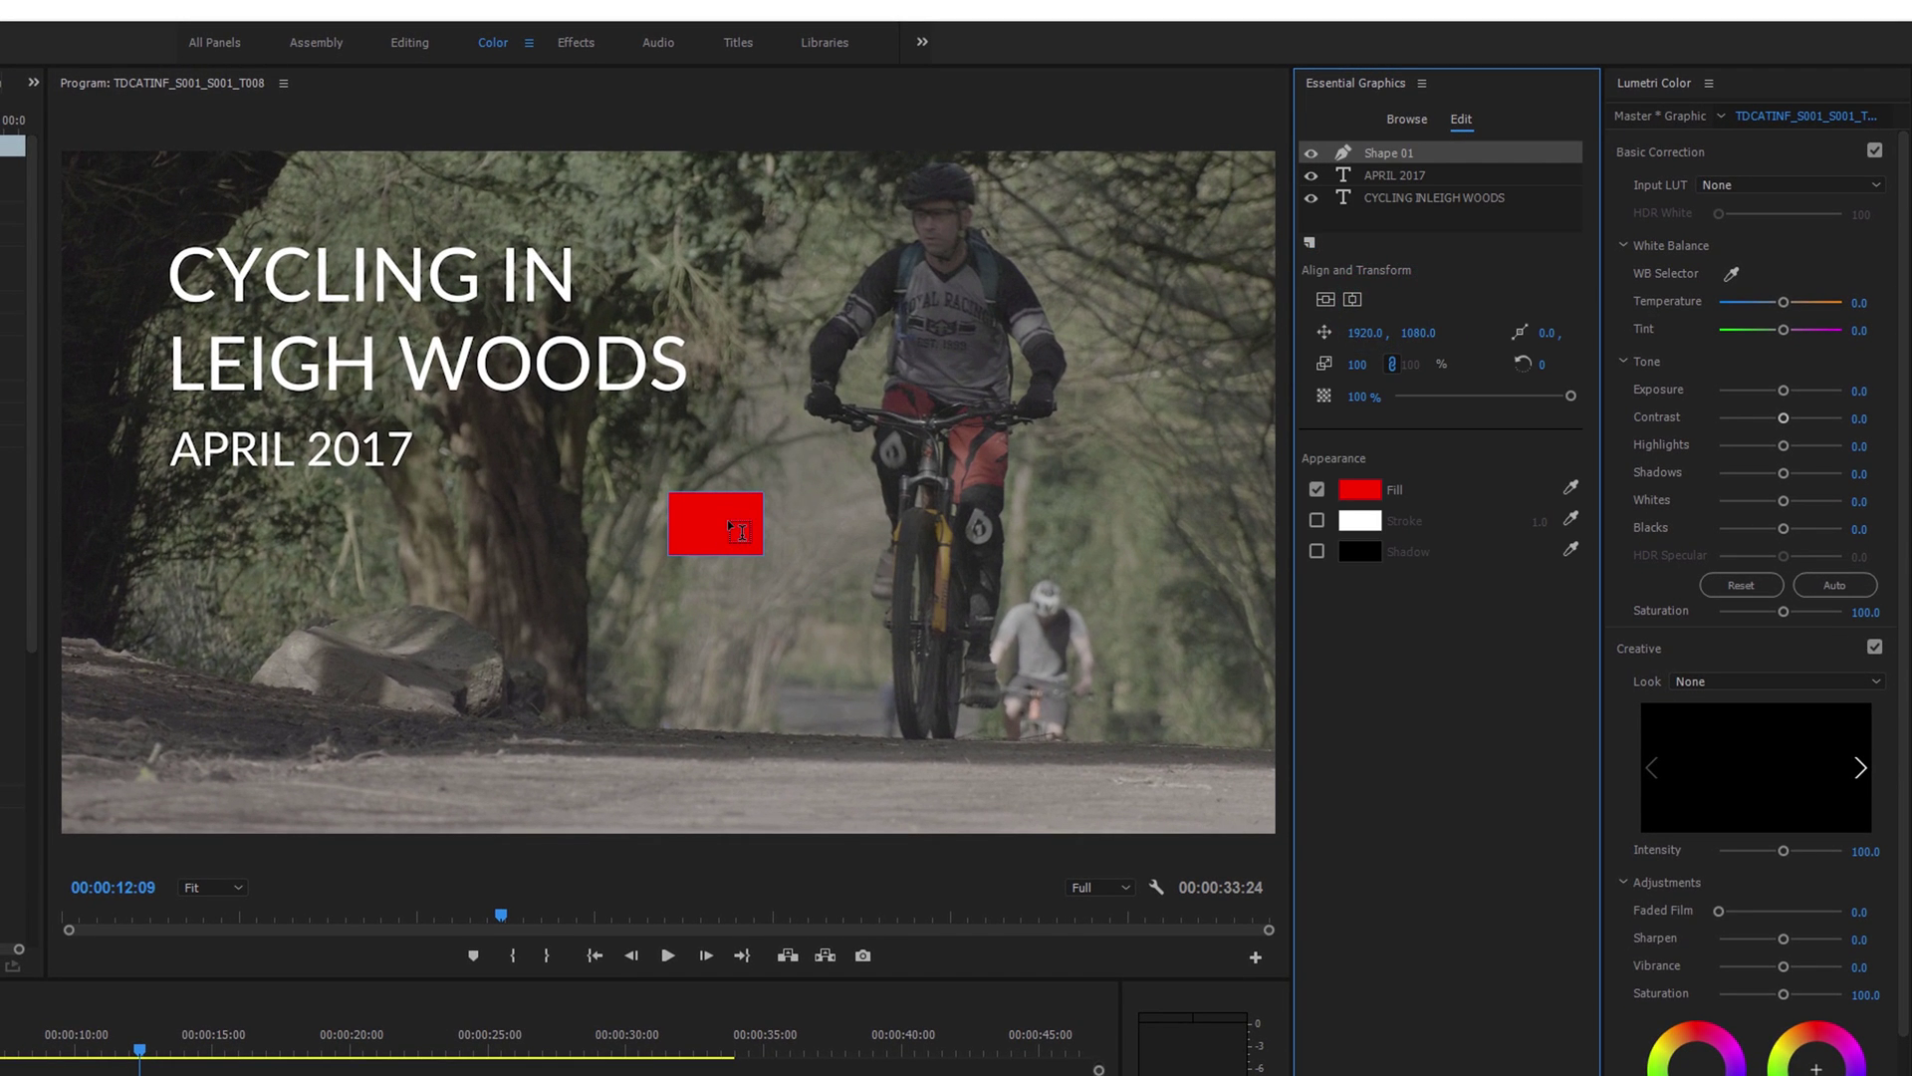
pyautogui.click(1362, 488)
pyautogui.moveTo(342, 829); pyautogui.dragTo(316, 928)
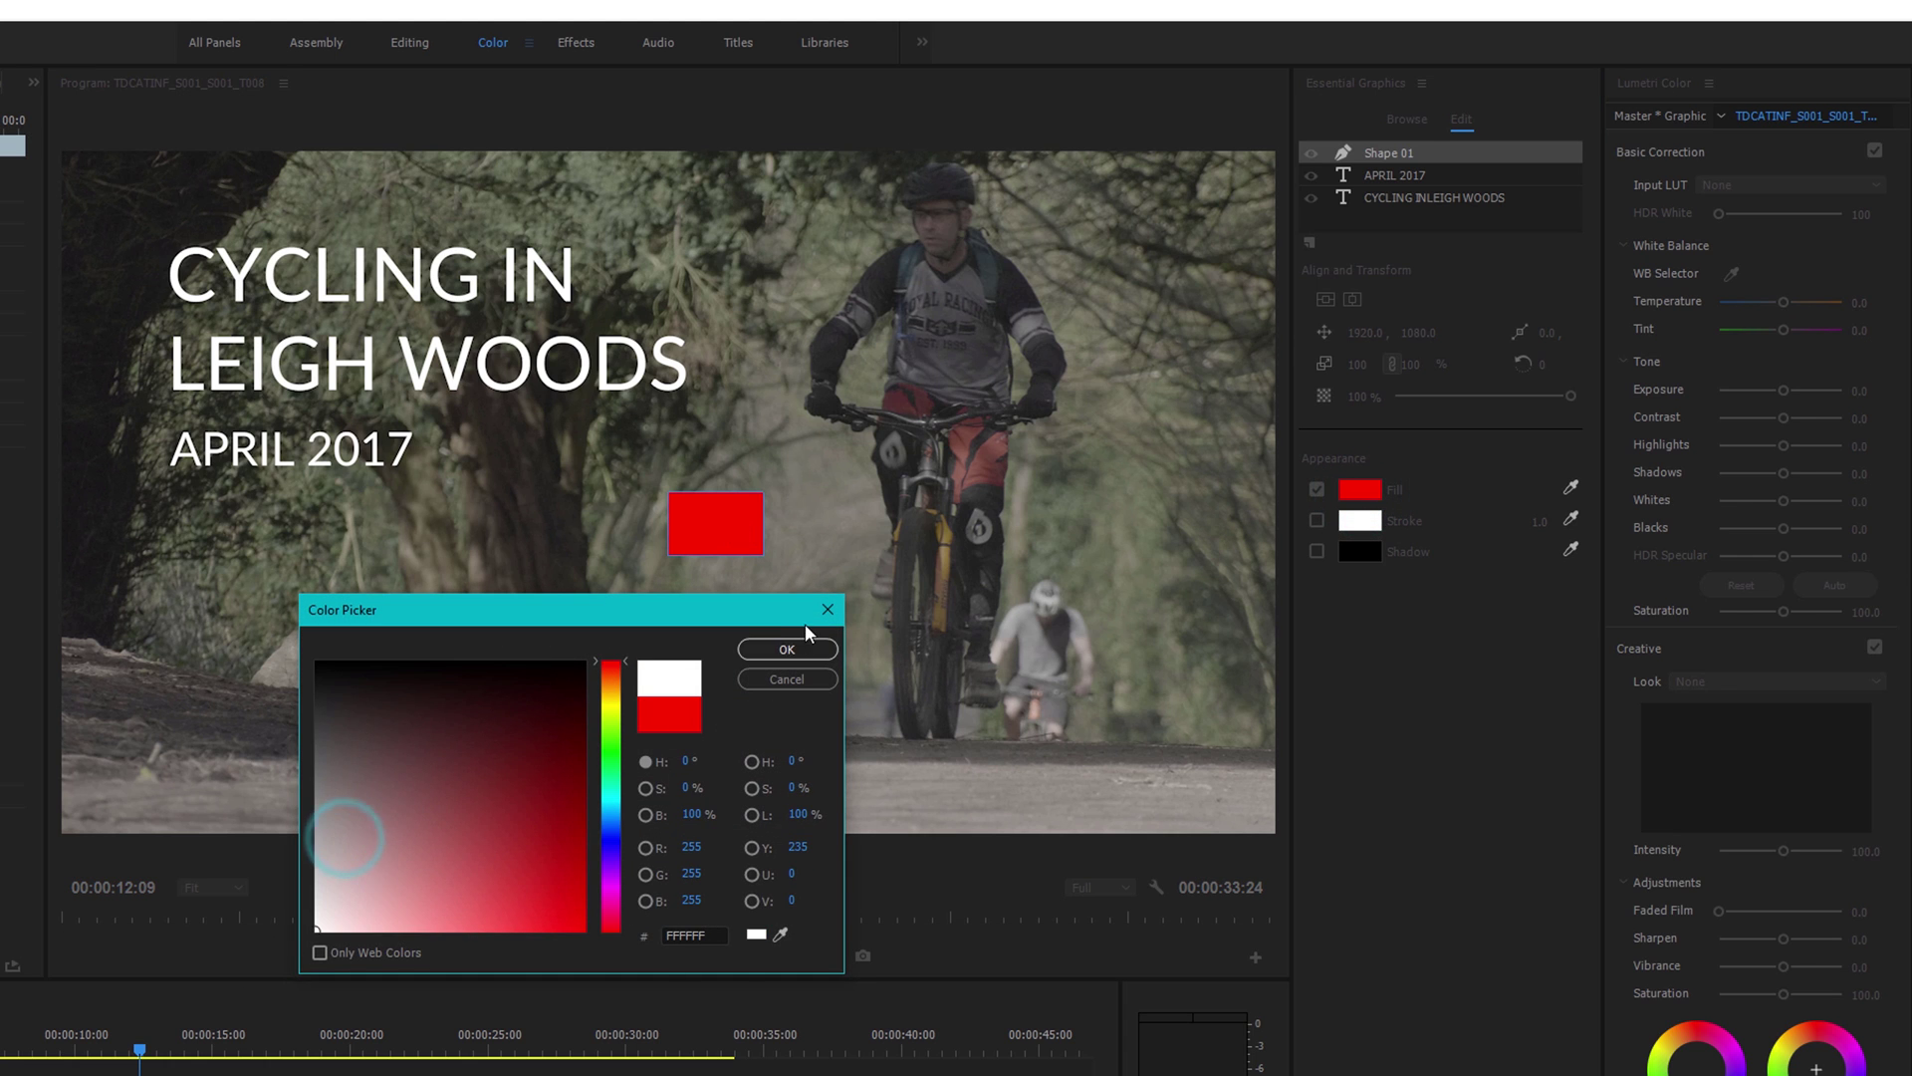
pyautogui.click(789, 649)
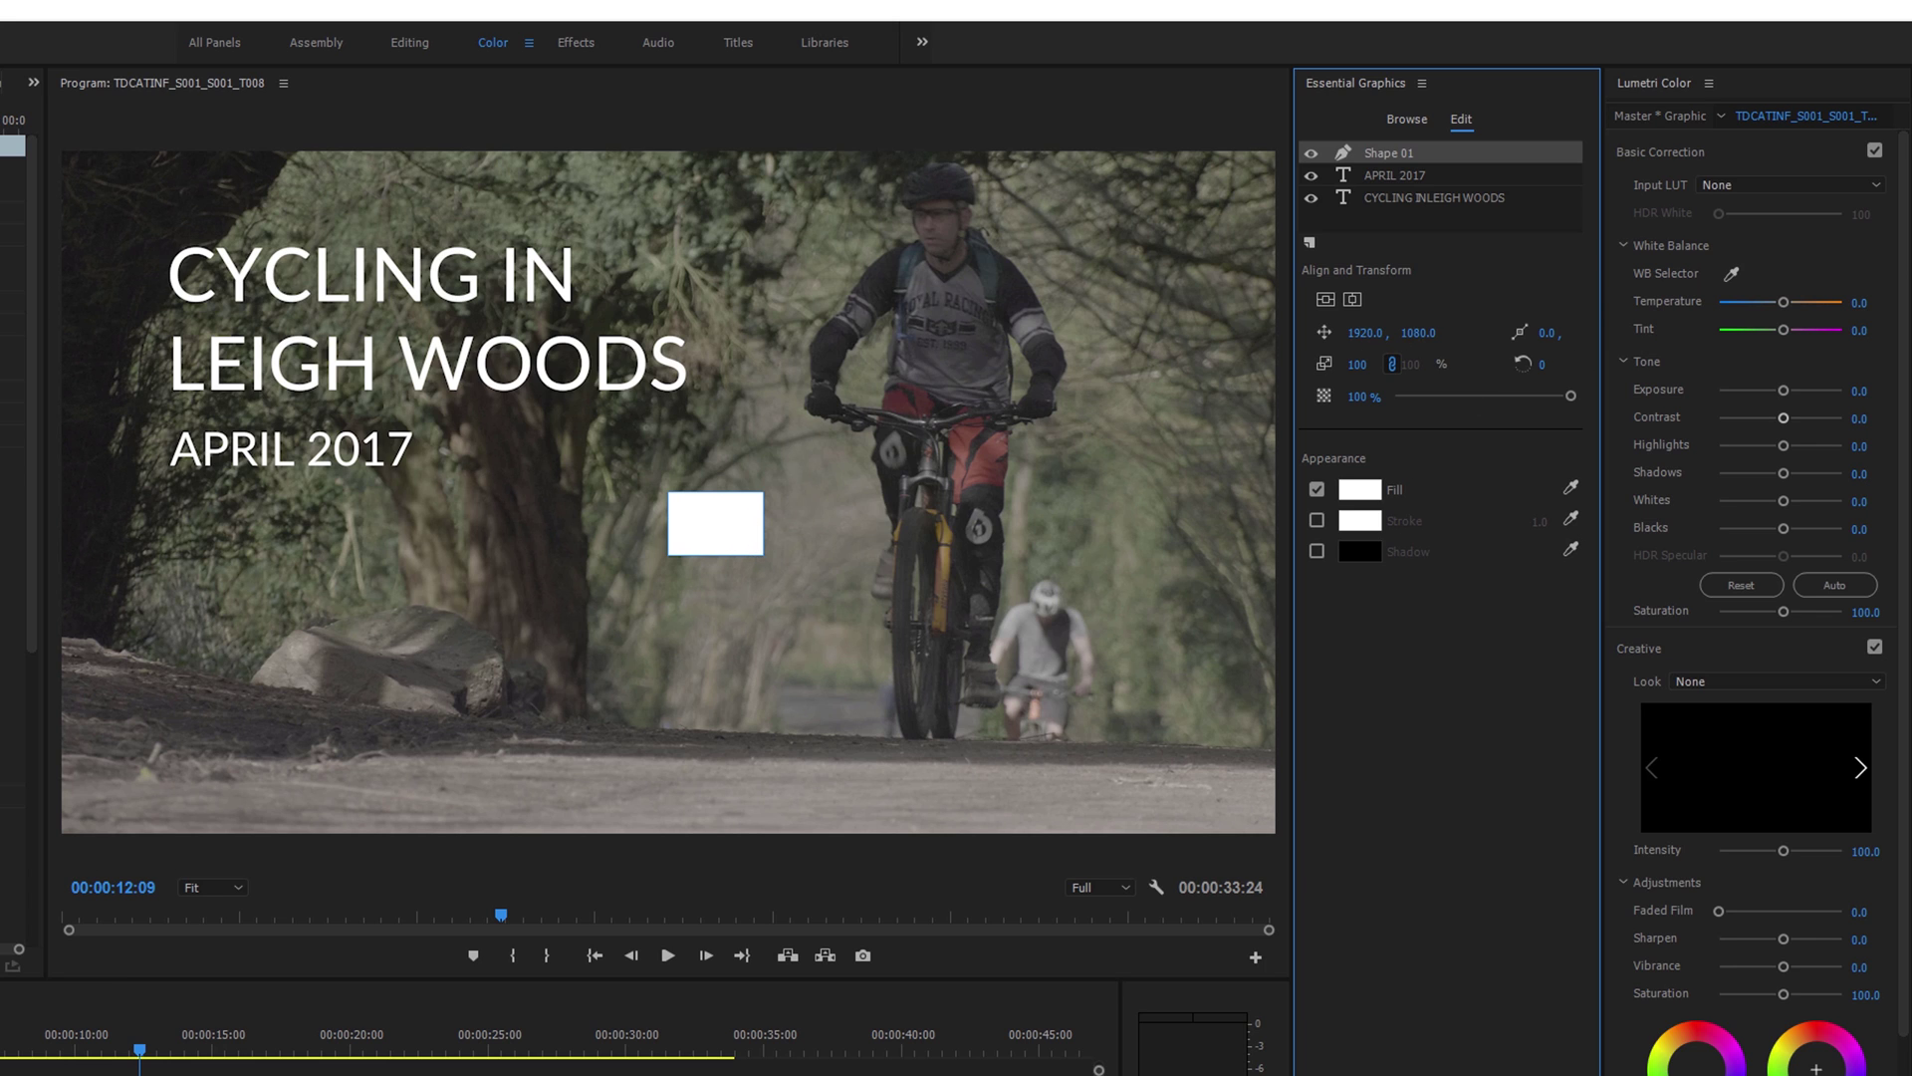
# Step: Reshape the white rectangle into a thin underline between LEIGH WOODS and APRIL 2017
pyautogui.moveTo(725, 538); pyautogui.dragTo(713, 413)
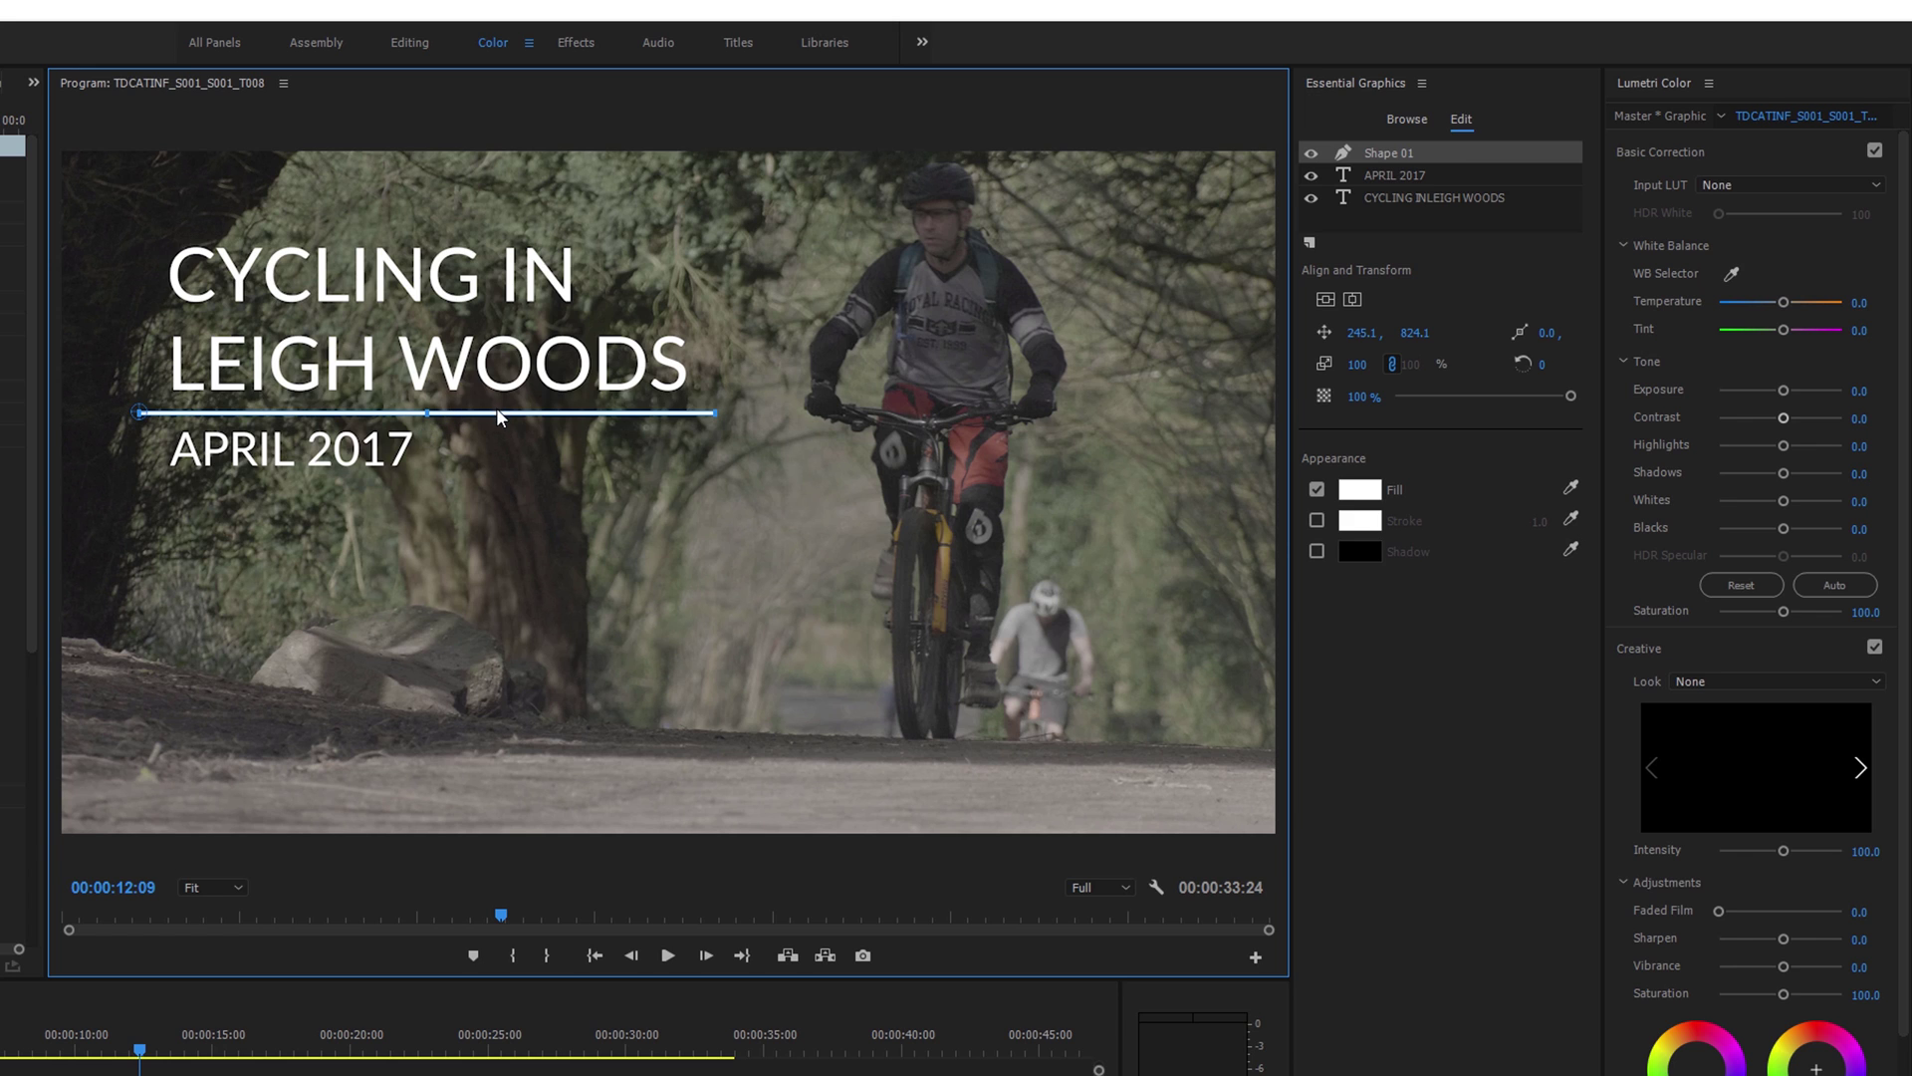
pyautogui.moveTo(496, 413); pyautogui.dragTo(528, 412)
pyautogui.click(434, 654)
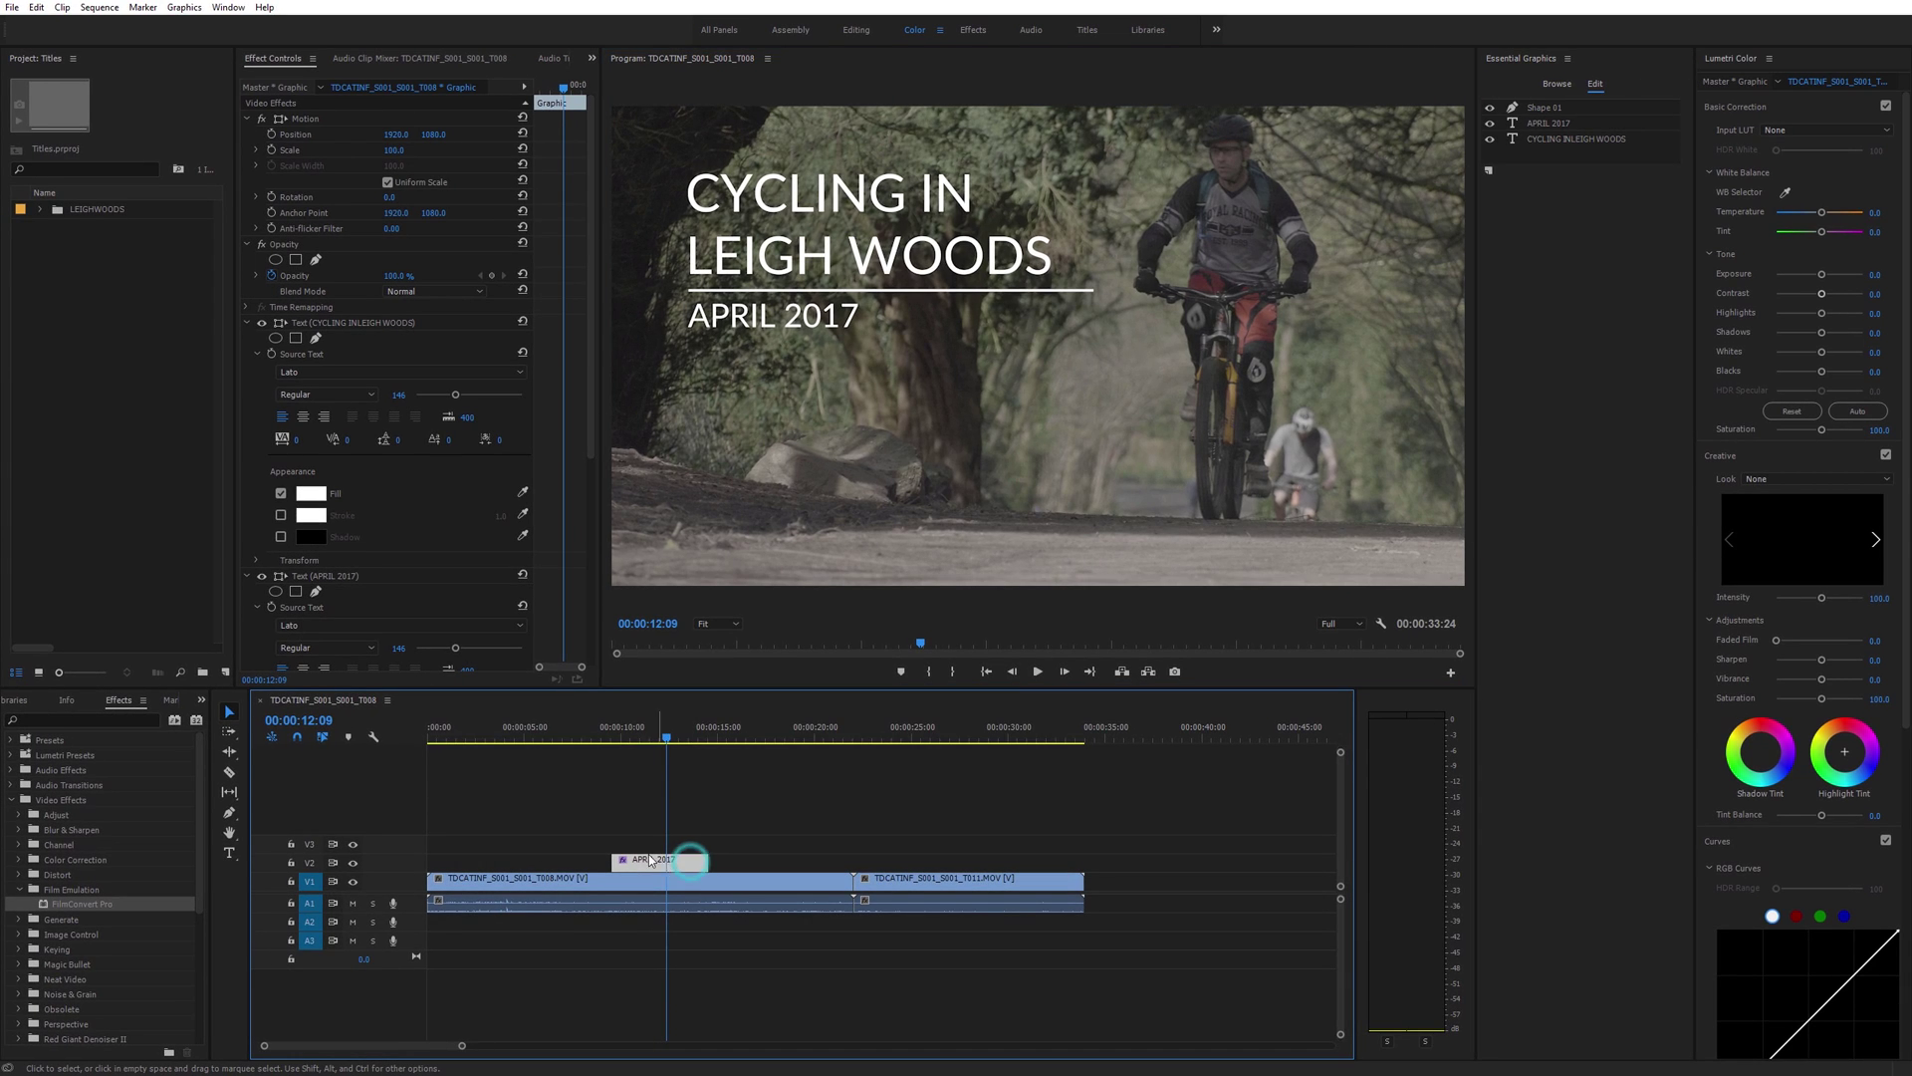
# Step: Expand the Video 2 track, toggle a title layer's visibility off and on, then go to 00:00:16:08
pyautogui.doubleClick(273, 863)
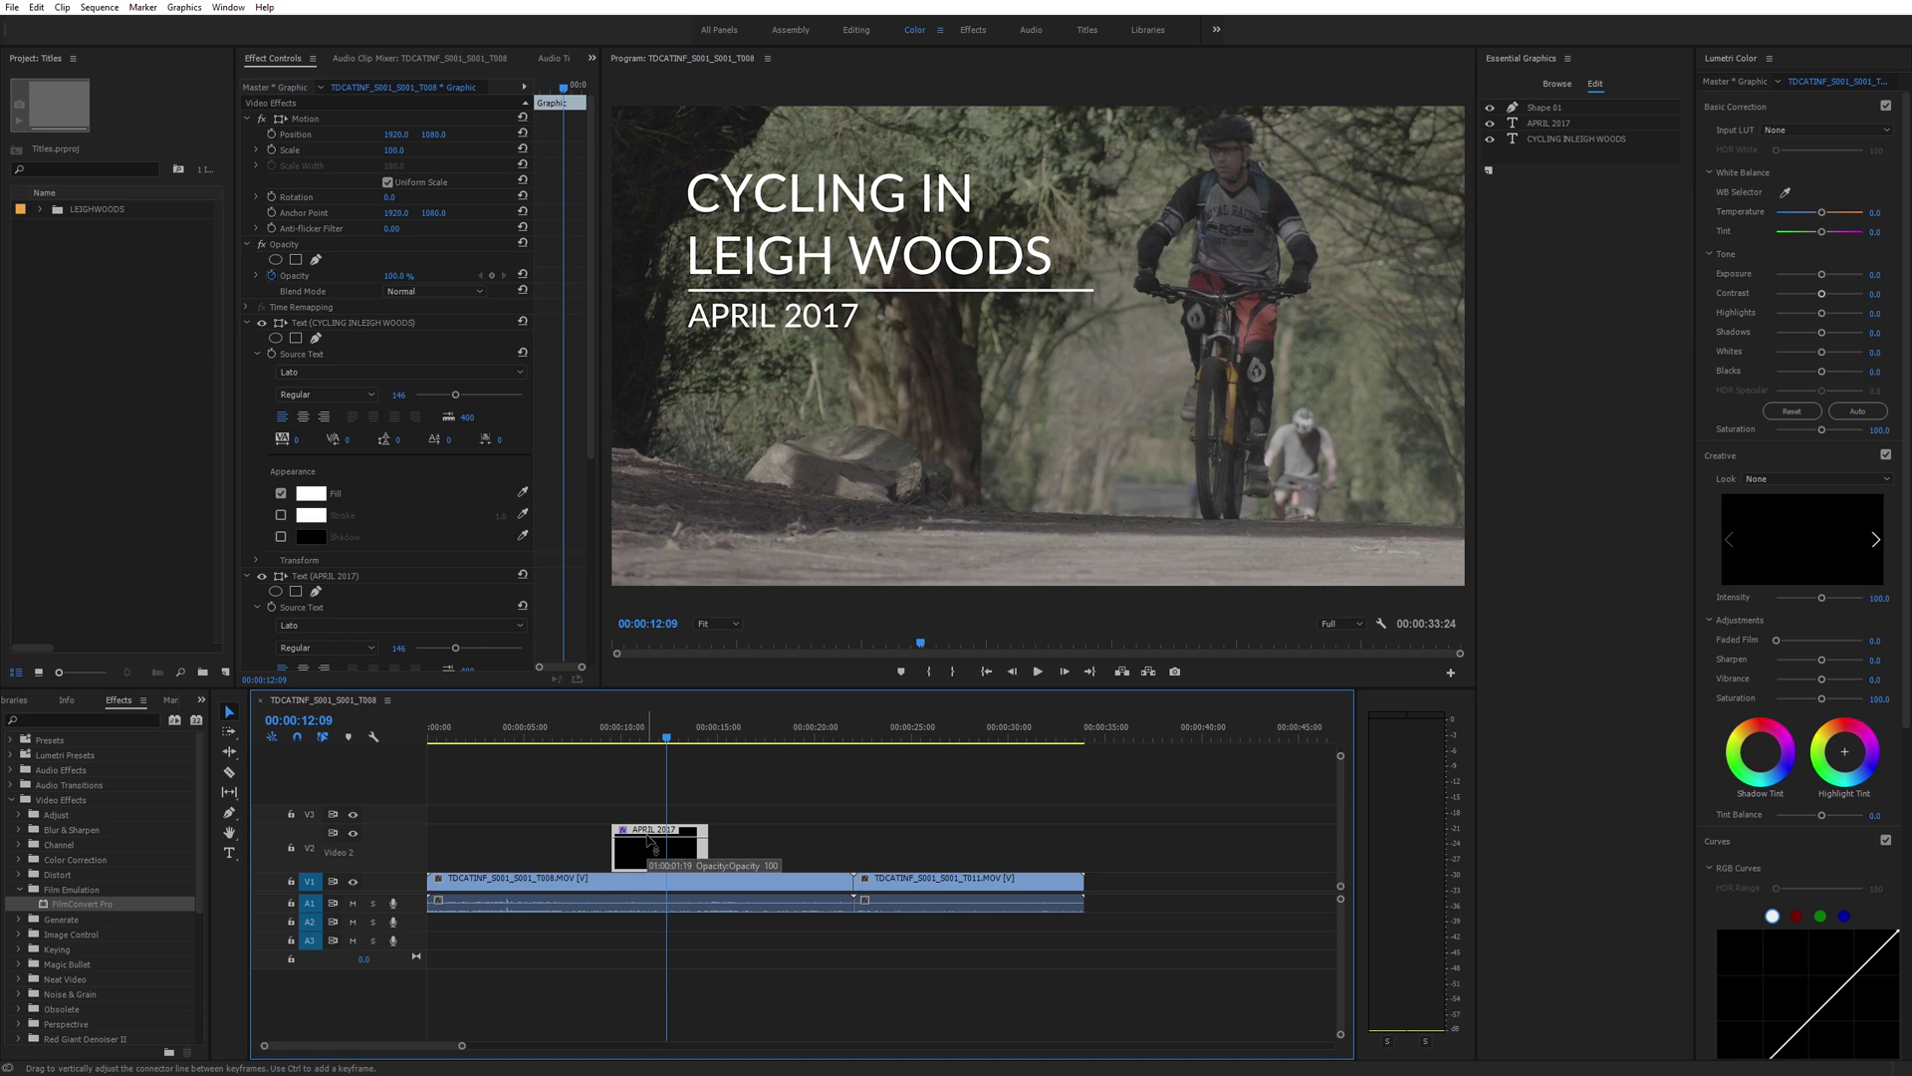
pyautogui.click(1491, 109)
pyautogui.click(1490, 124)
pyautogui.click(1490, 123)
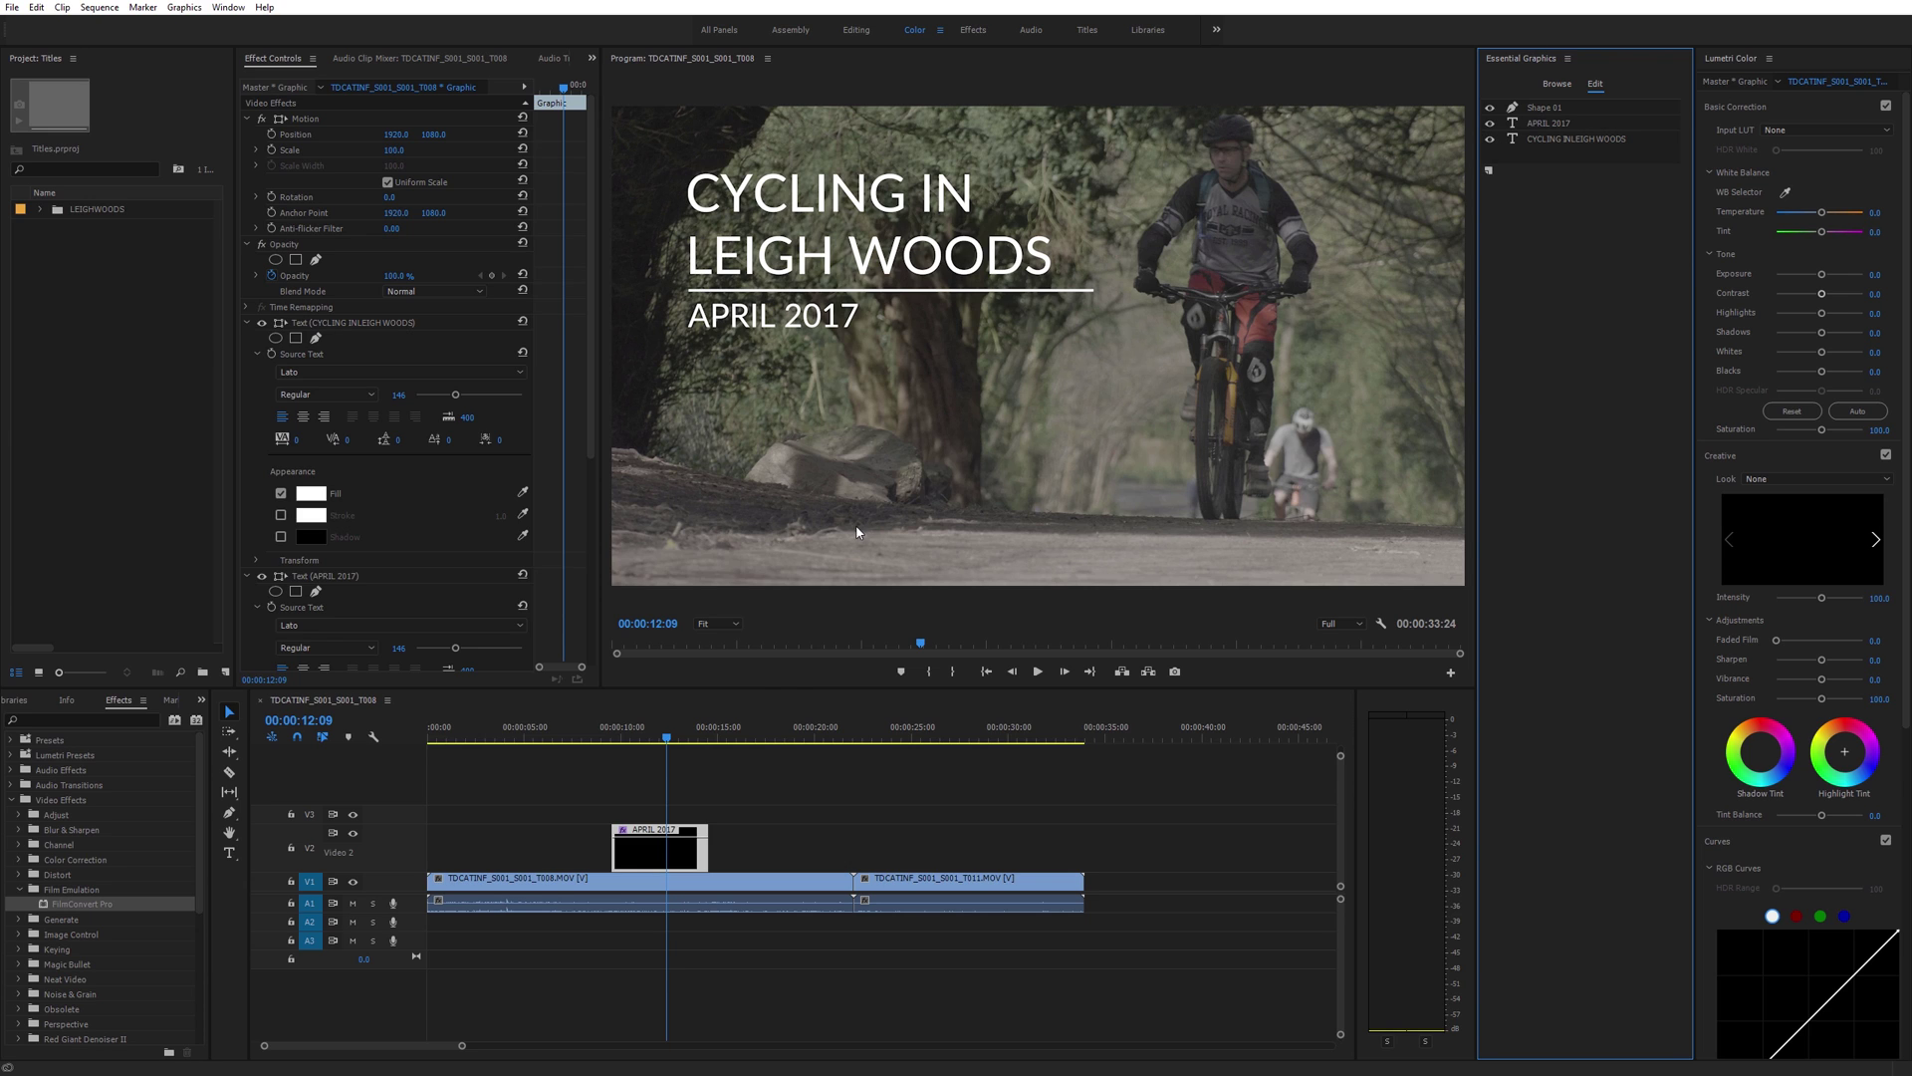
pyautogui.click(745, 739)
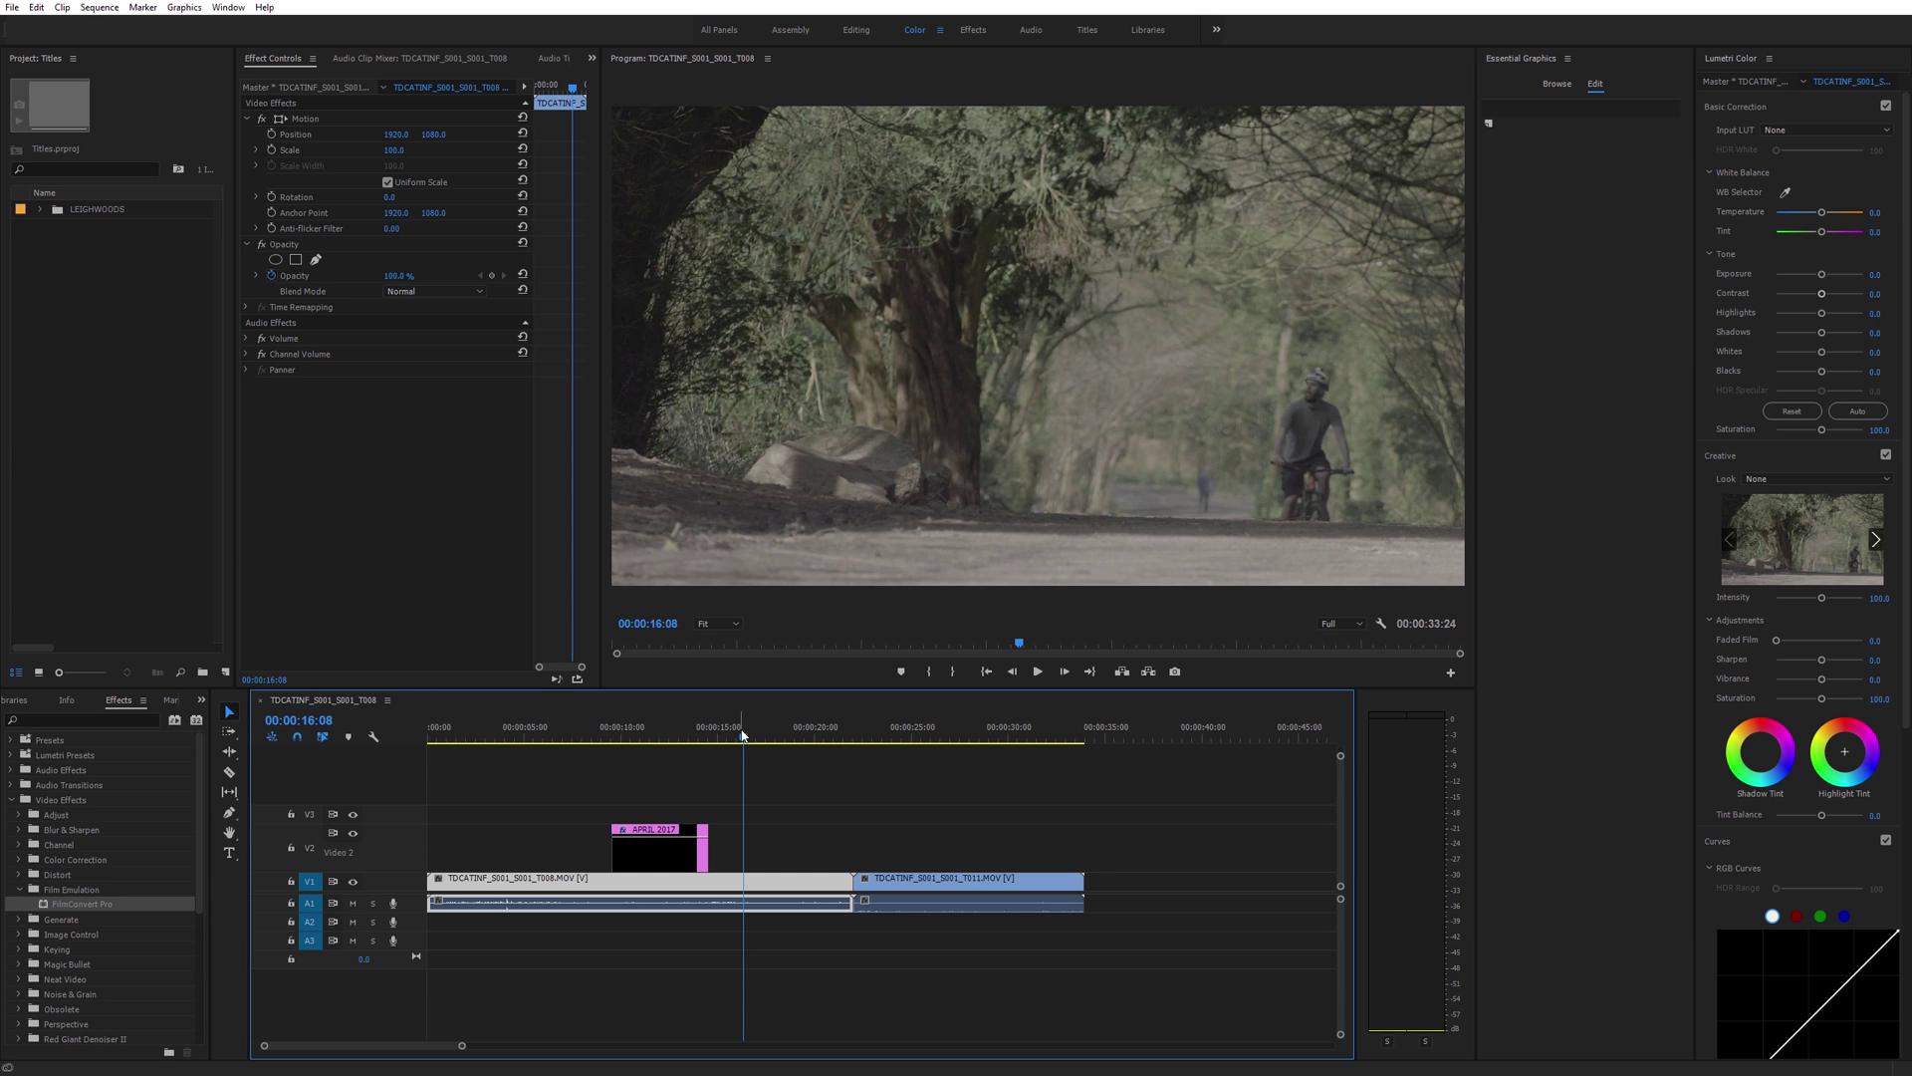
# Step: Add a new text graphic at 16:08 reading 'MORE TEXT HERE' in the Program monitor, fixing the typos
pyautogui.click(230, 853)
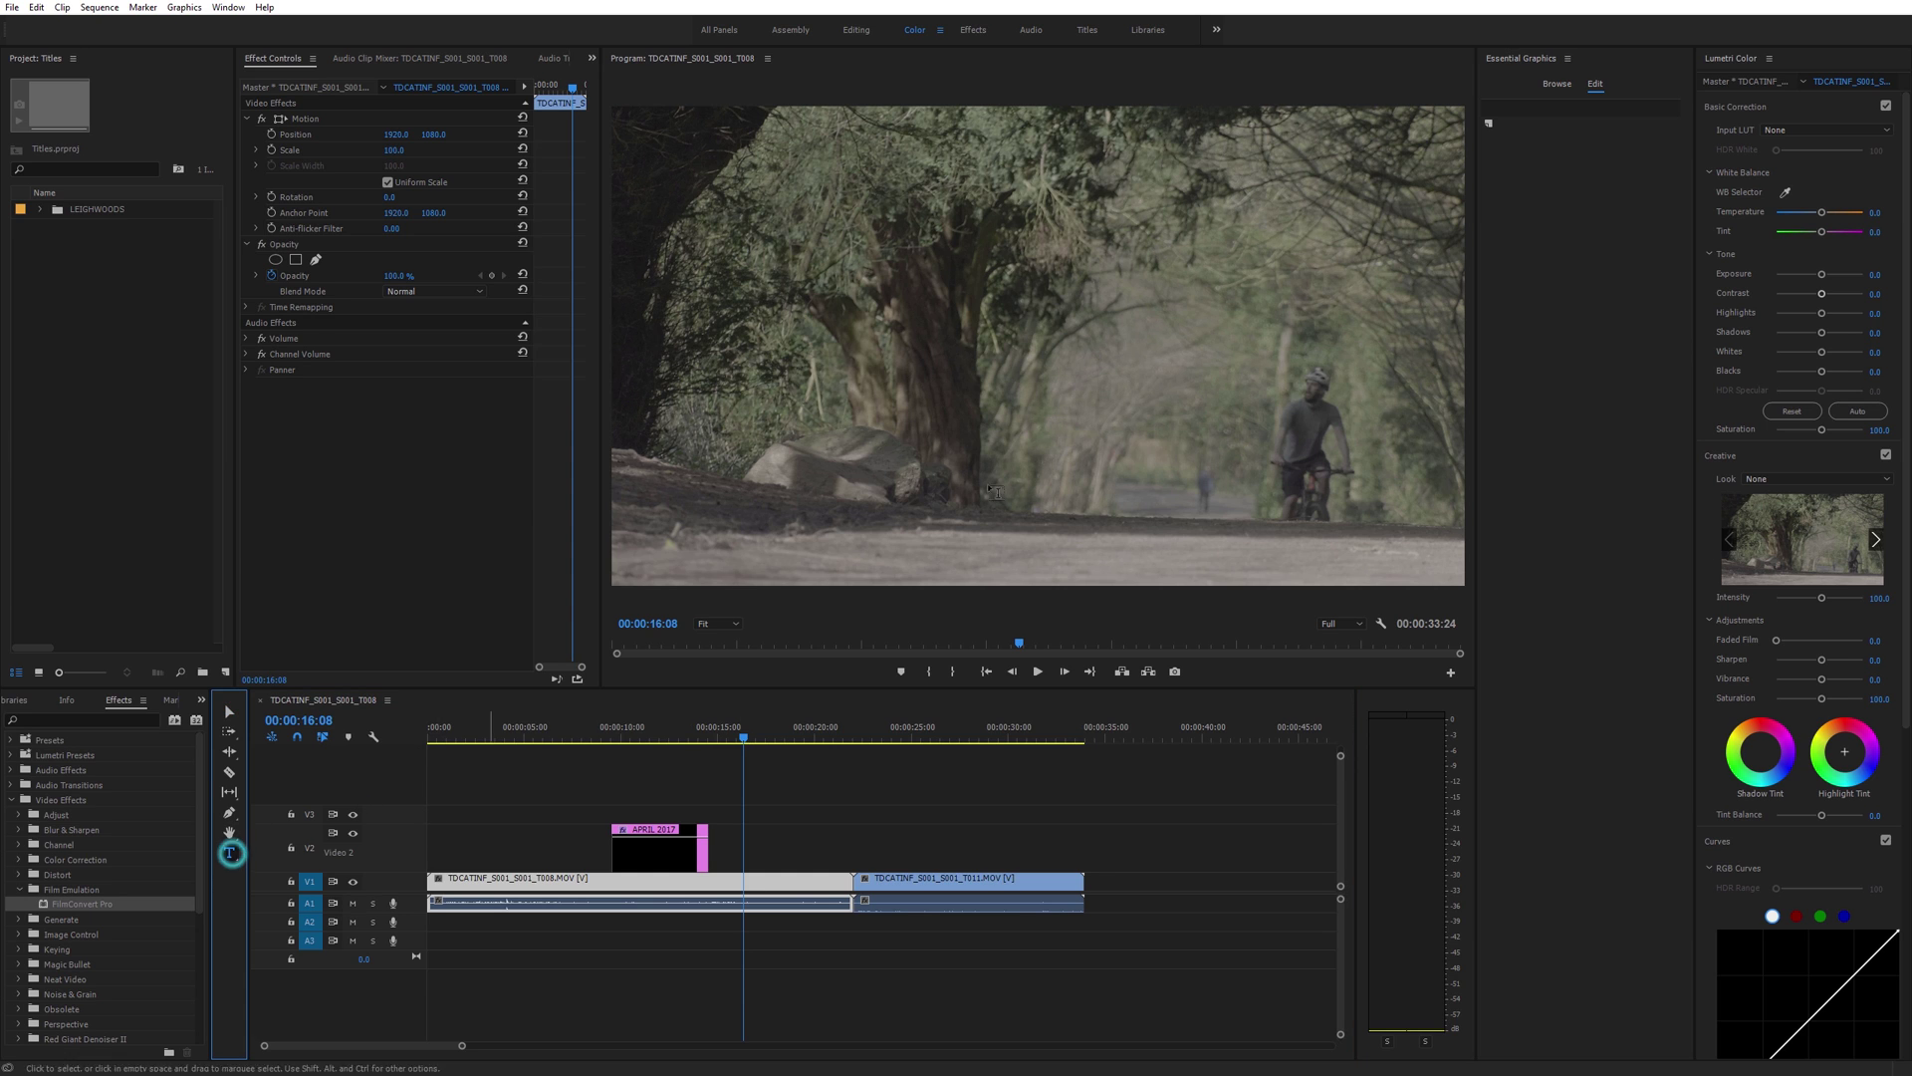
pyautogui.click(856, 309)
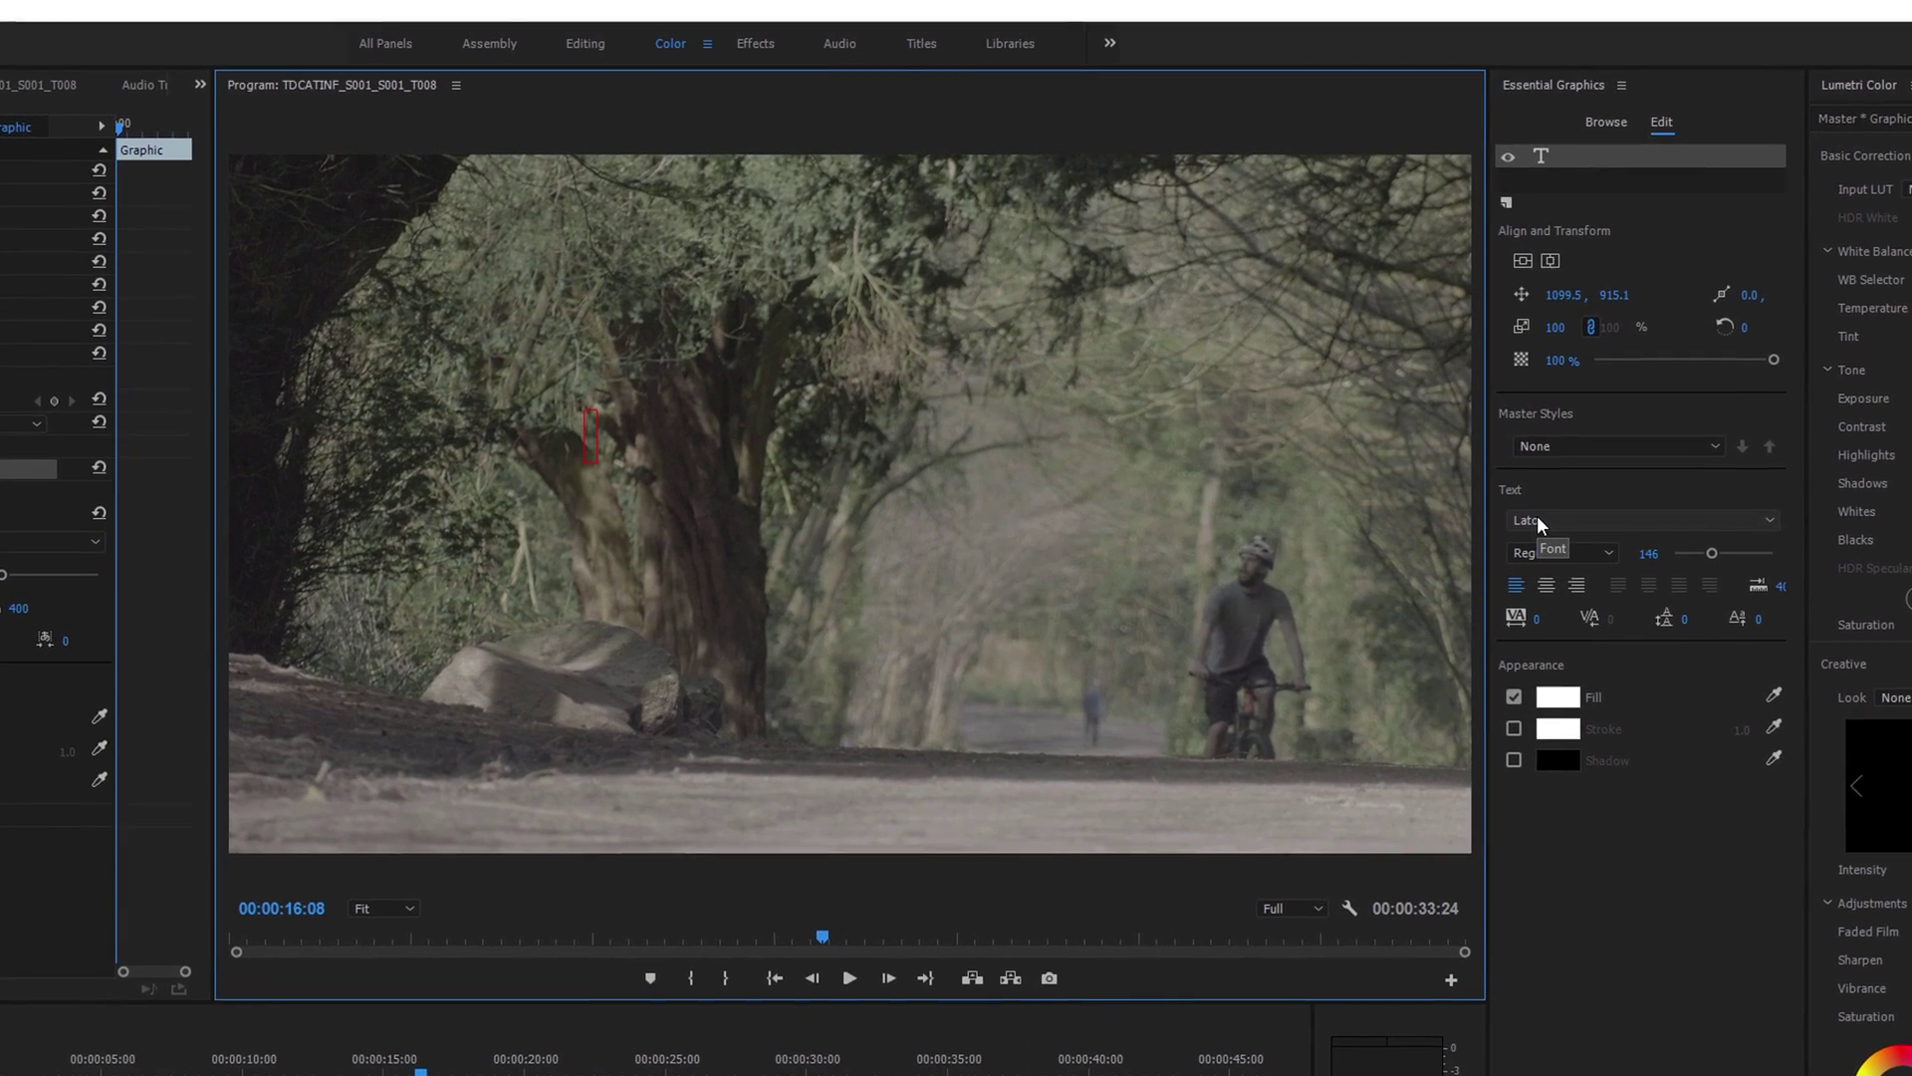
pyautogui.write('ORE')
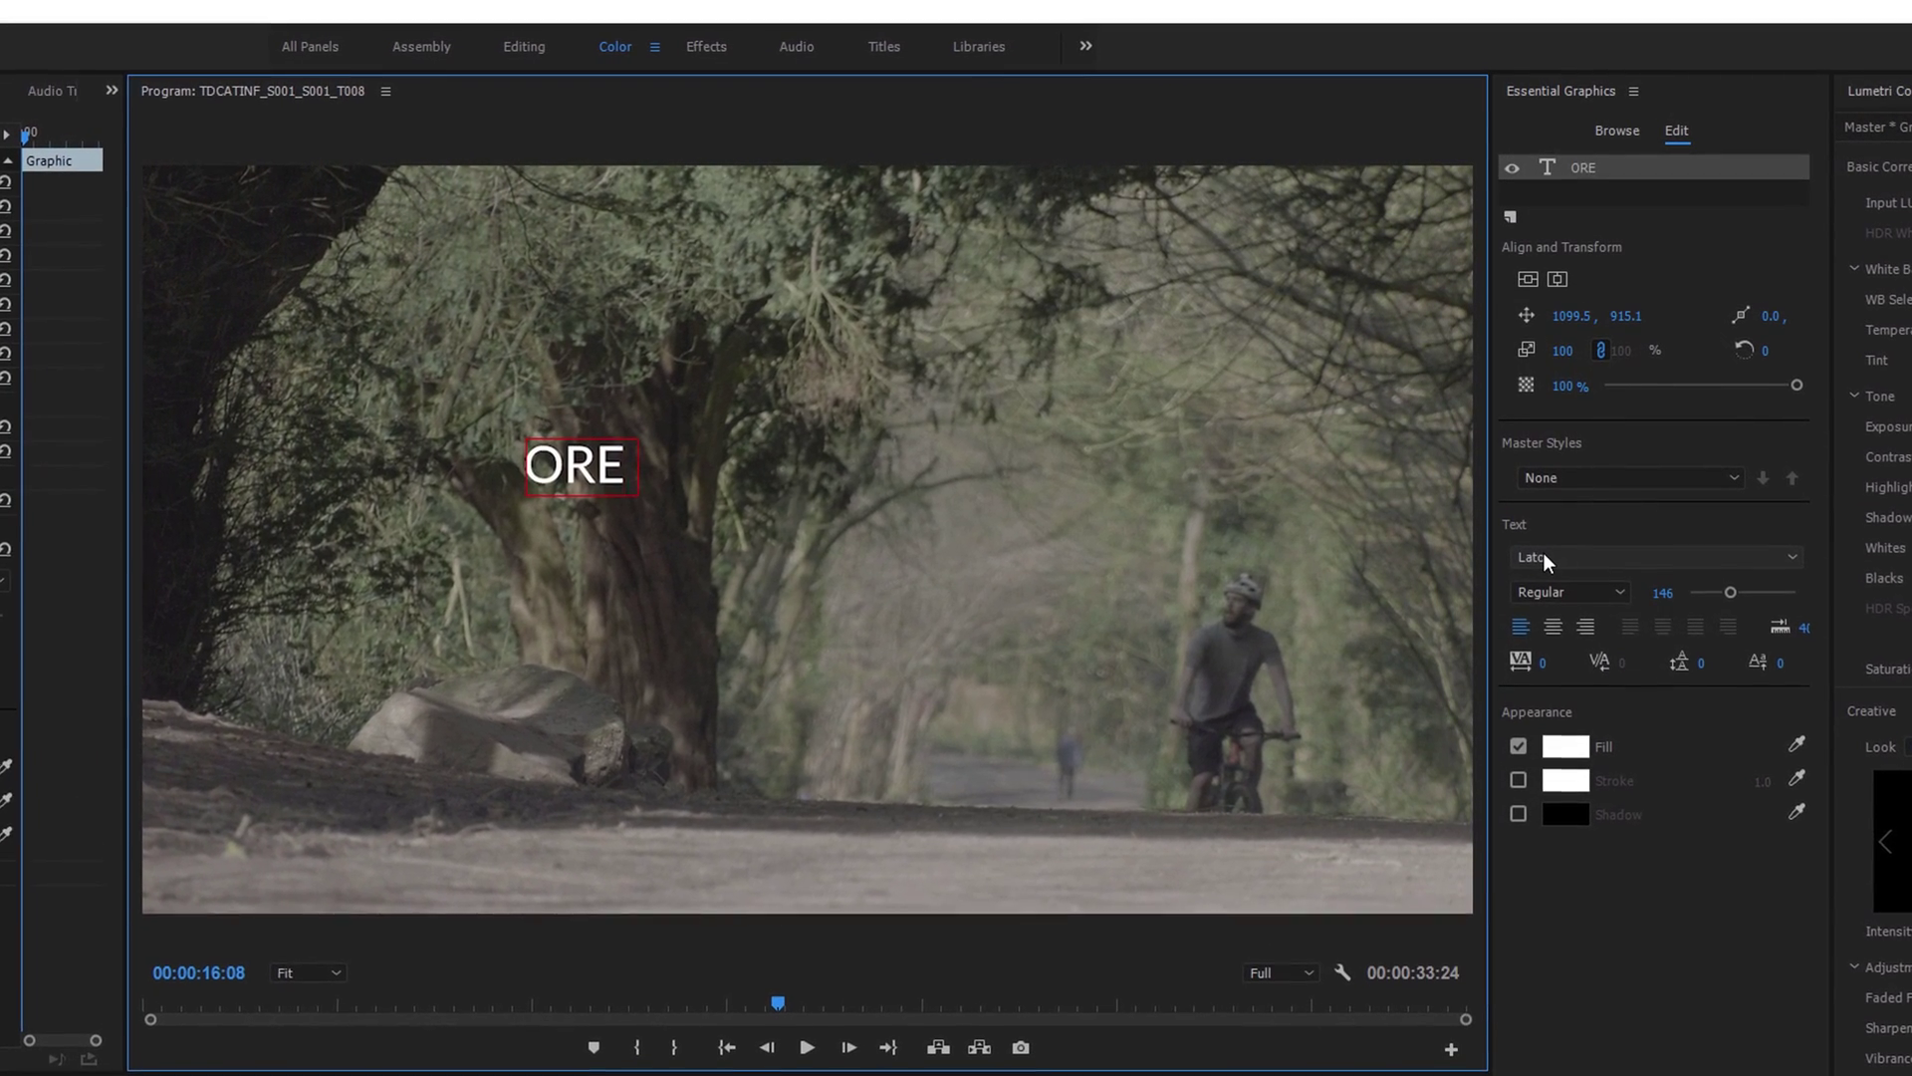
pyautogui.press('BackSpace')
pyautogui.press('BackSpace')
pyautogui.press('BackSpace')
pyautogui.write('MORE TESC')
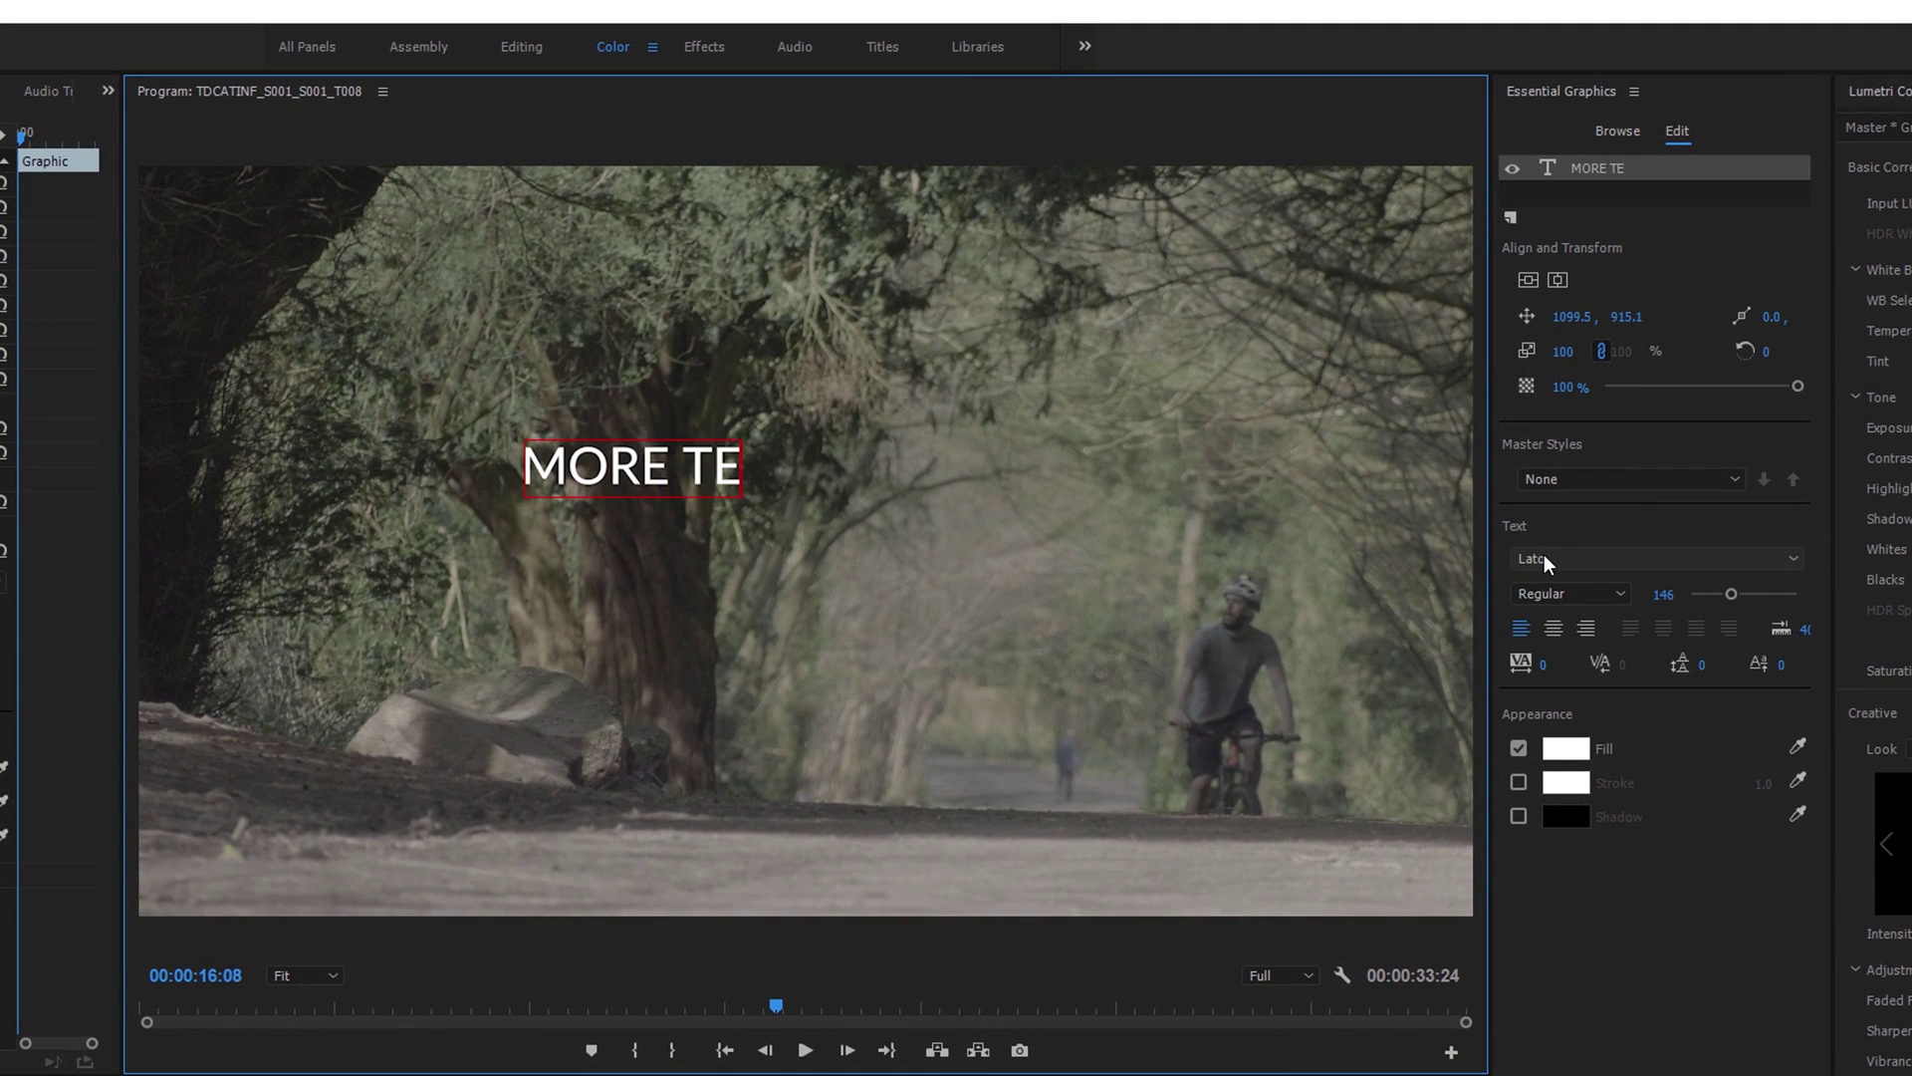
pyautogui.press('BackSpace')
pyautogui.press('BackSpace')
pyautogui.write('XT HERE')
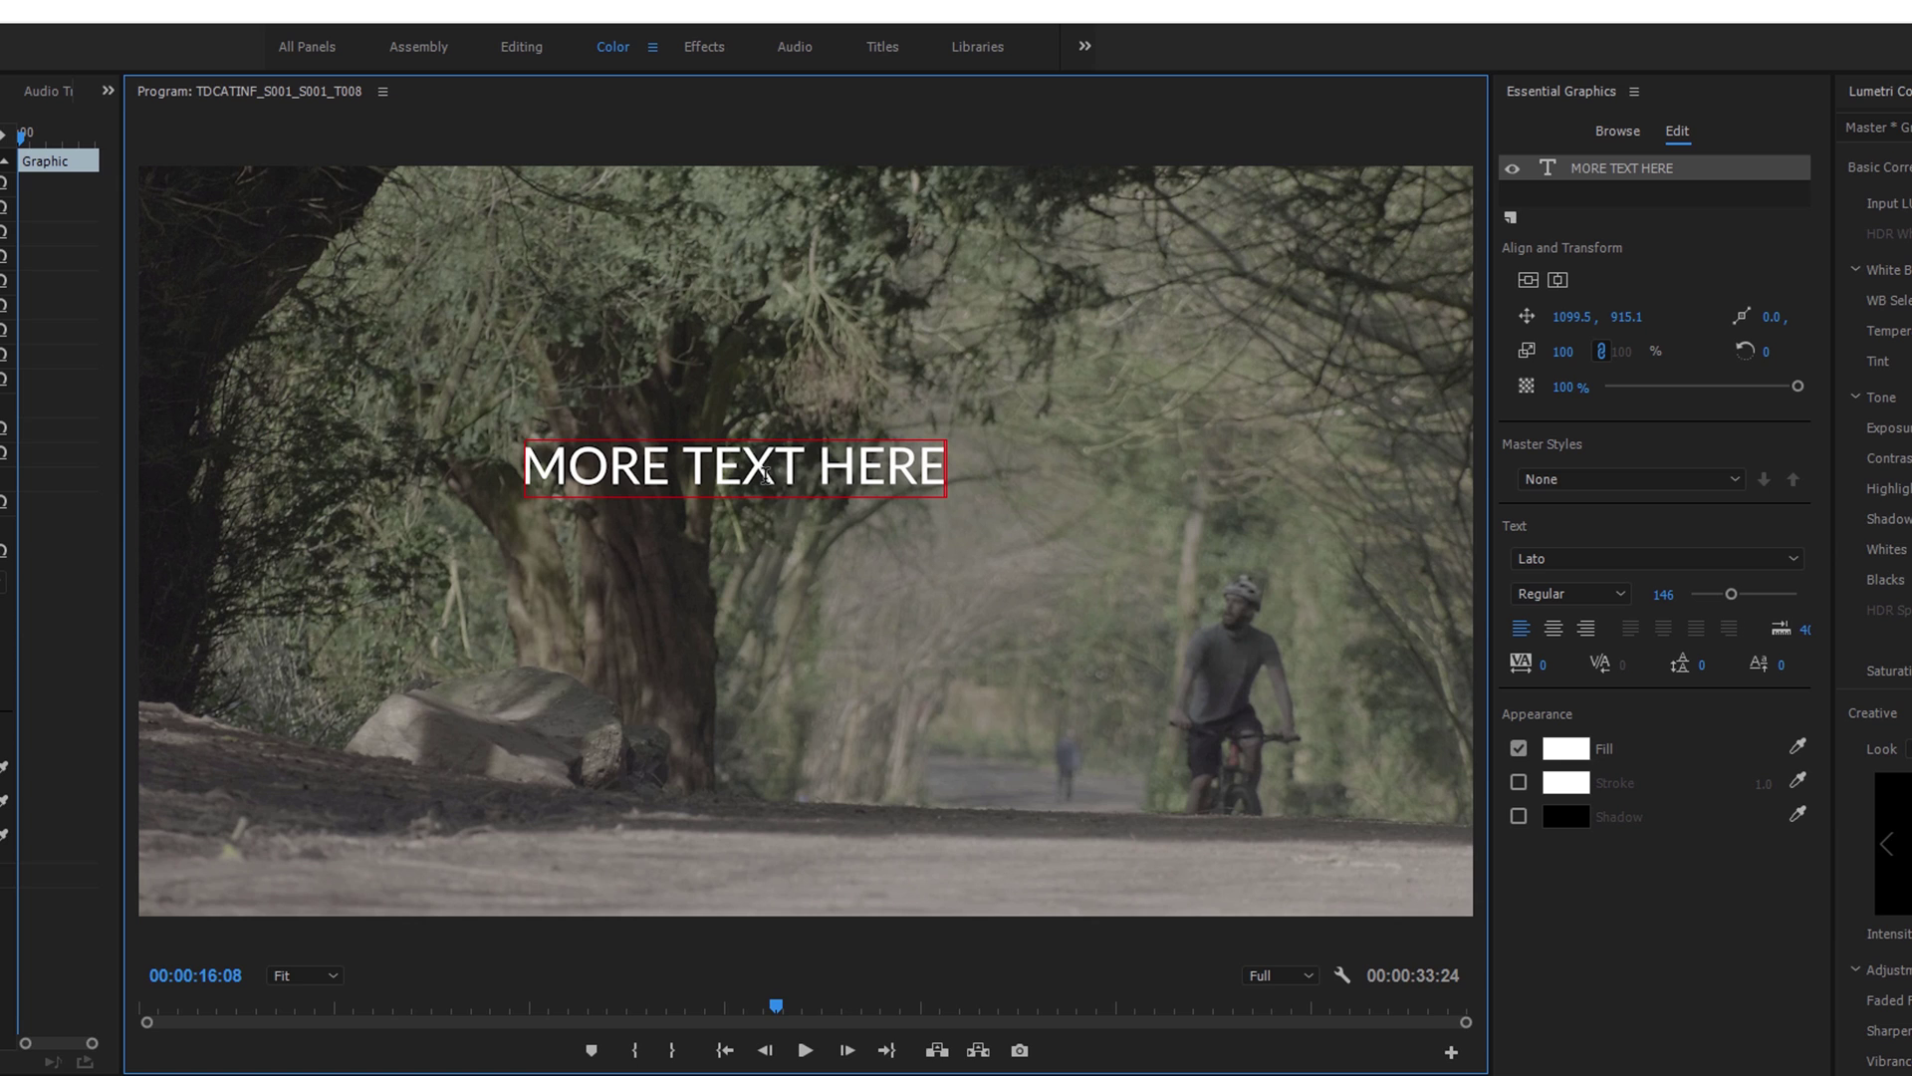
# Step: Centre the MORE TEXT HERE title horizontally and vertically after briefly trying a lower Y position
pyautogui.click(1559, 278)
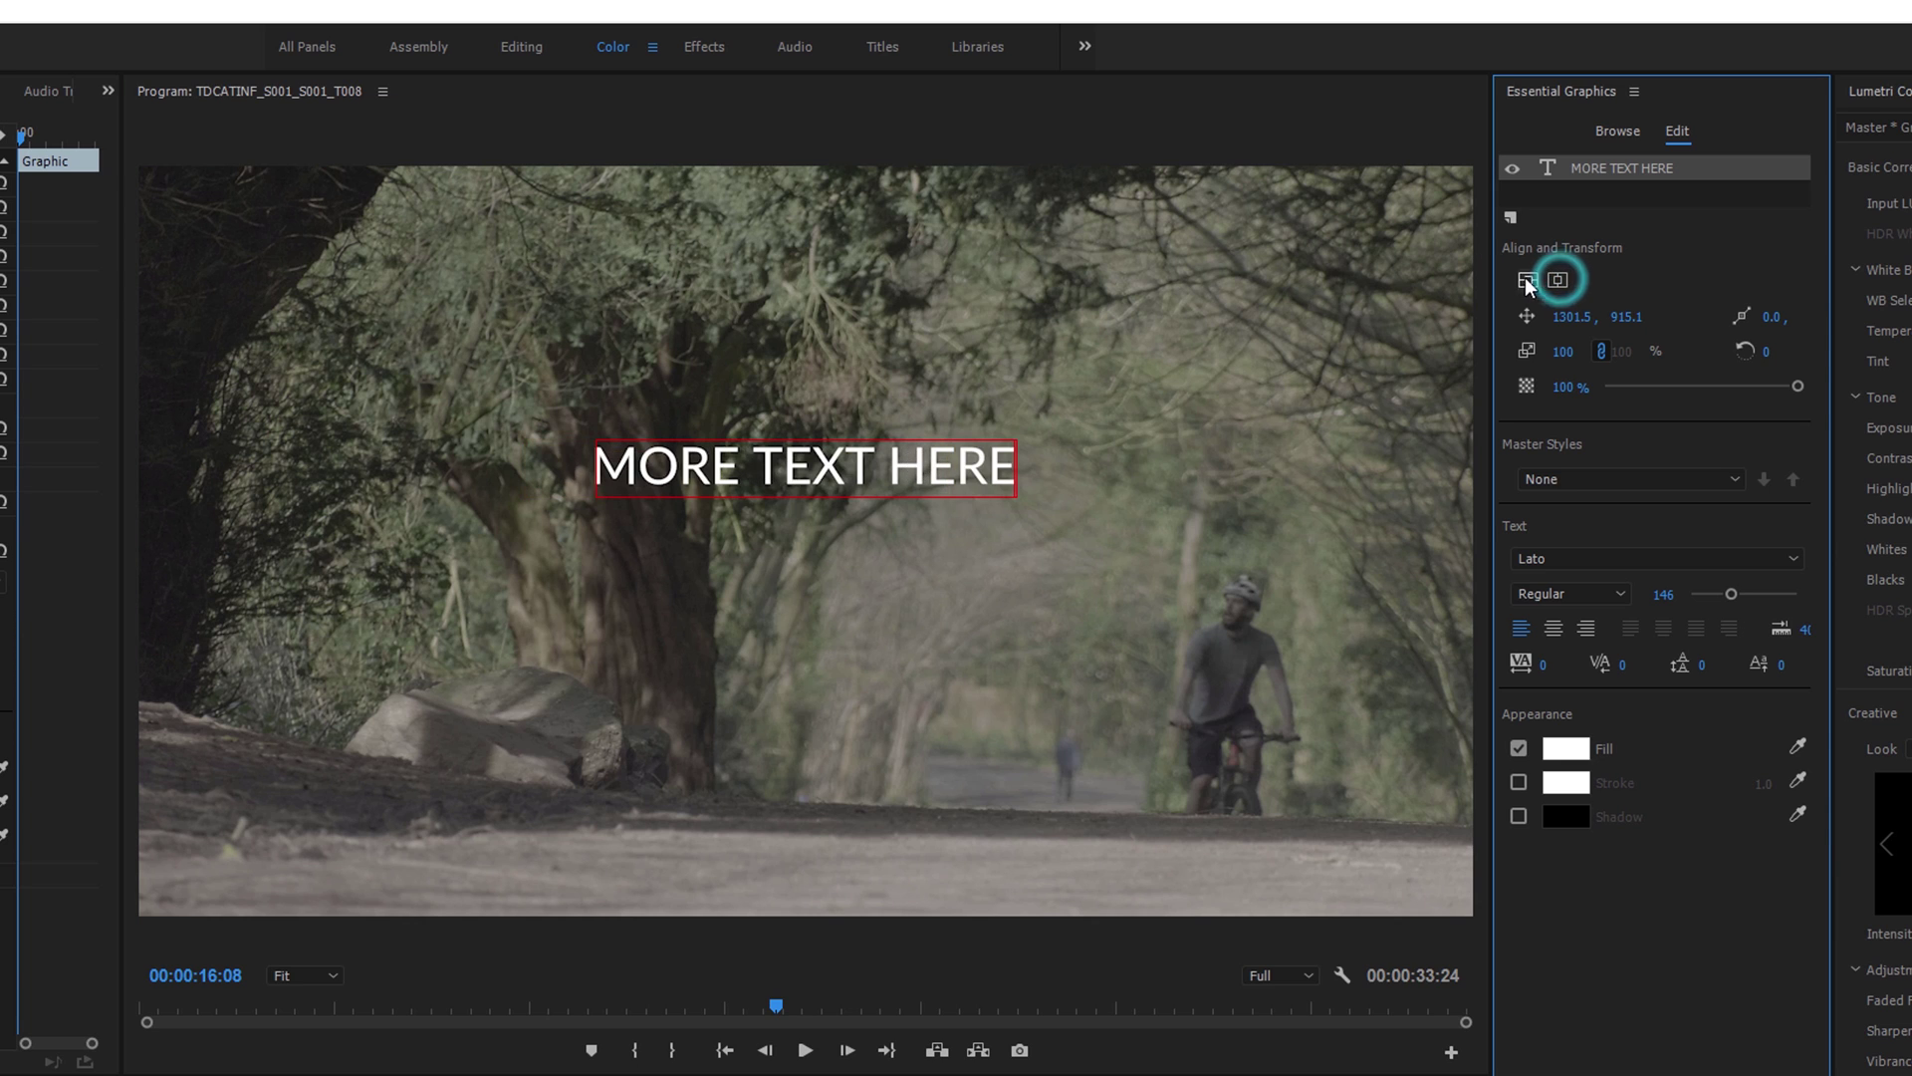
pyautogui.click(1526, 279)
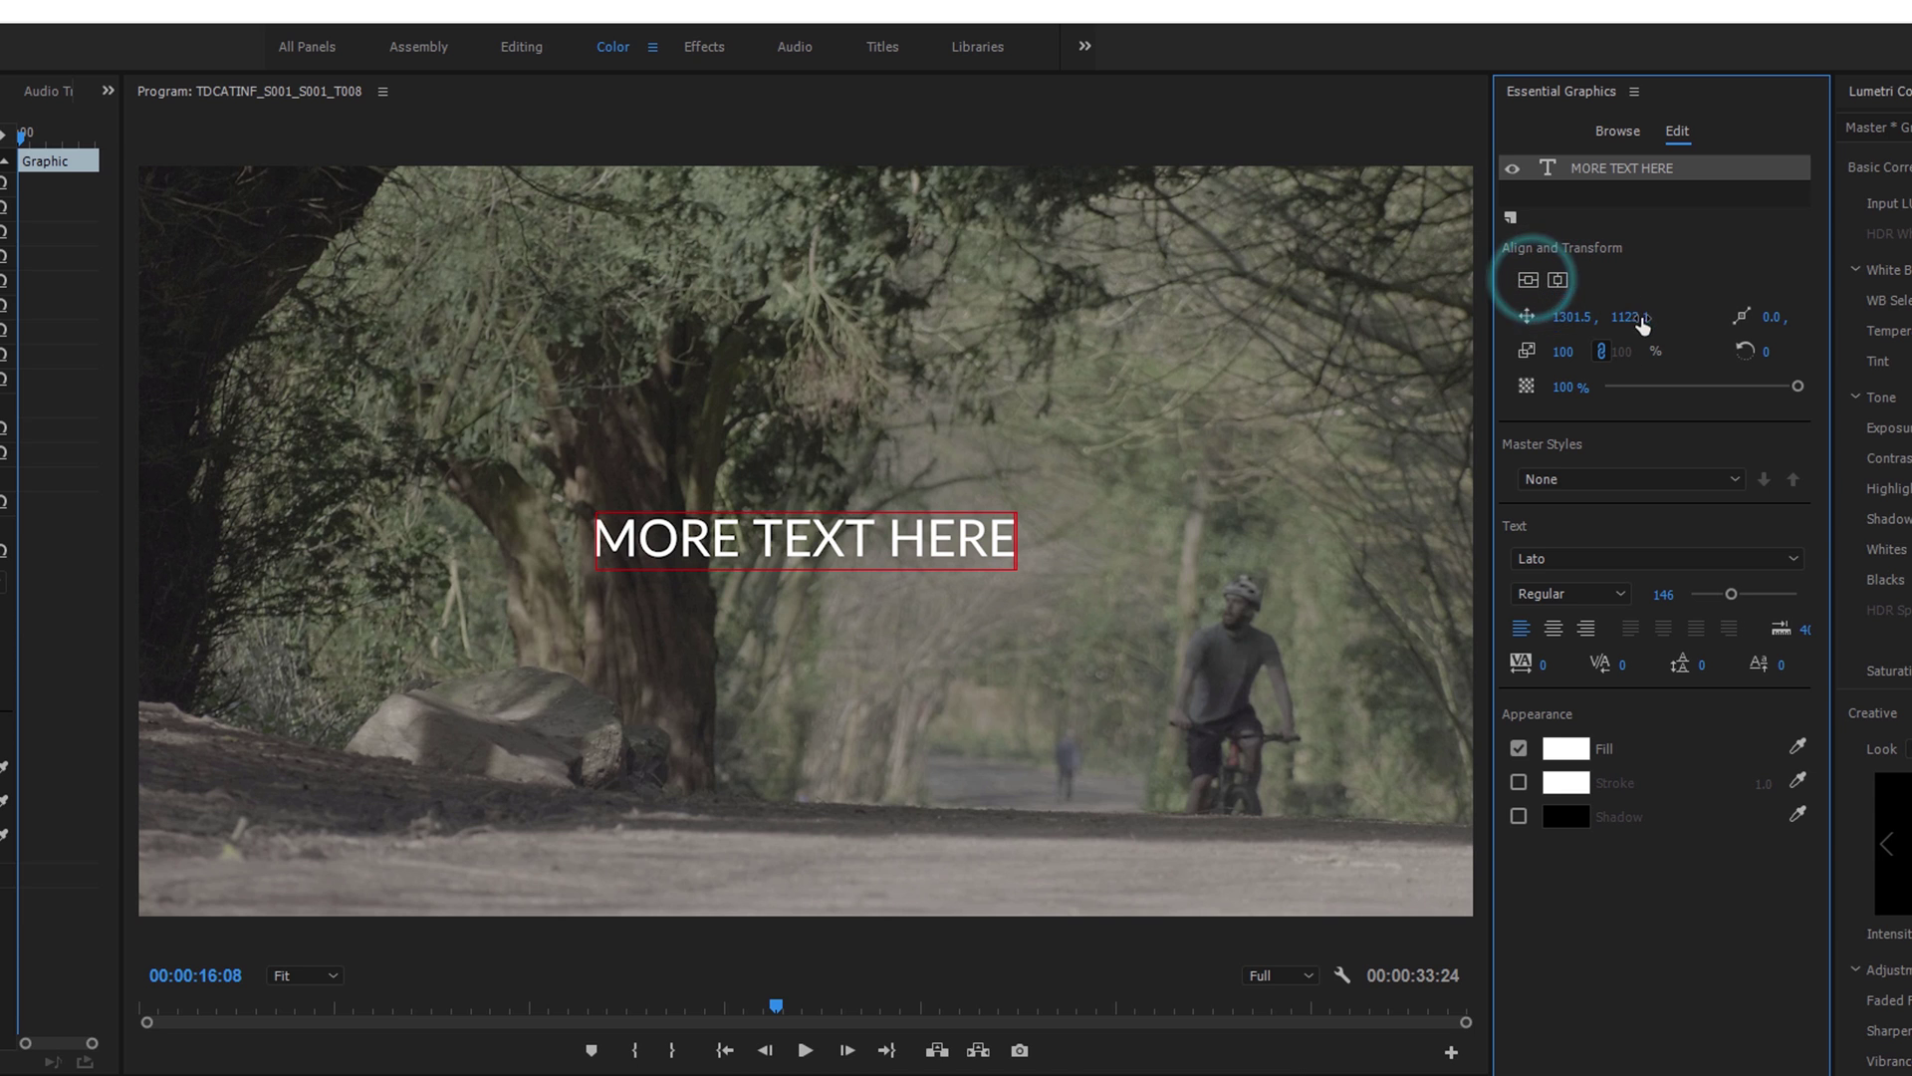
pyautogui.moveTo(1626, 319); pyautogui.dragTo(1523, 313)
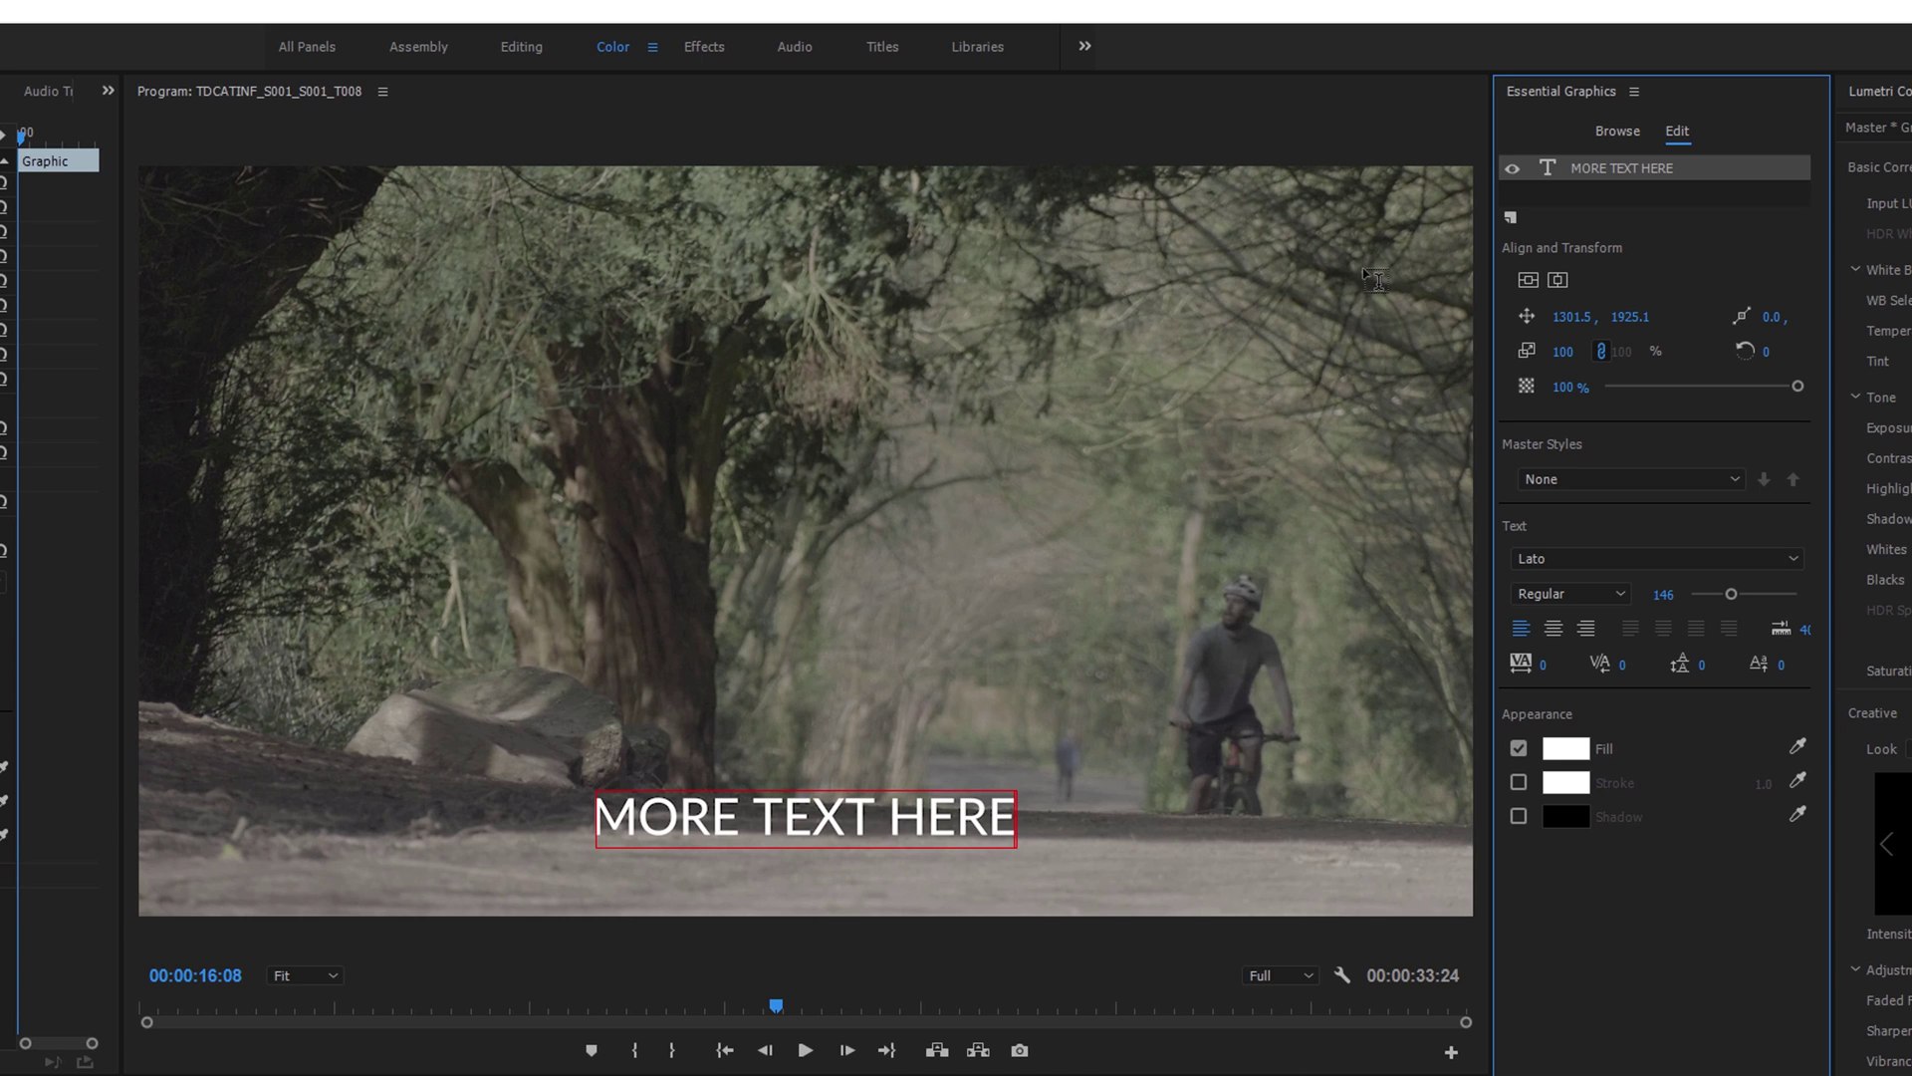
pyautogui.click(1557, 280)
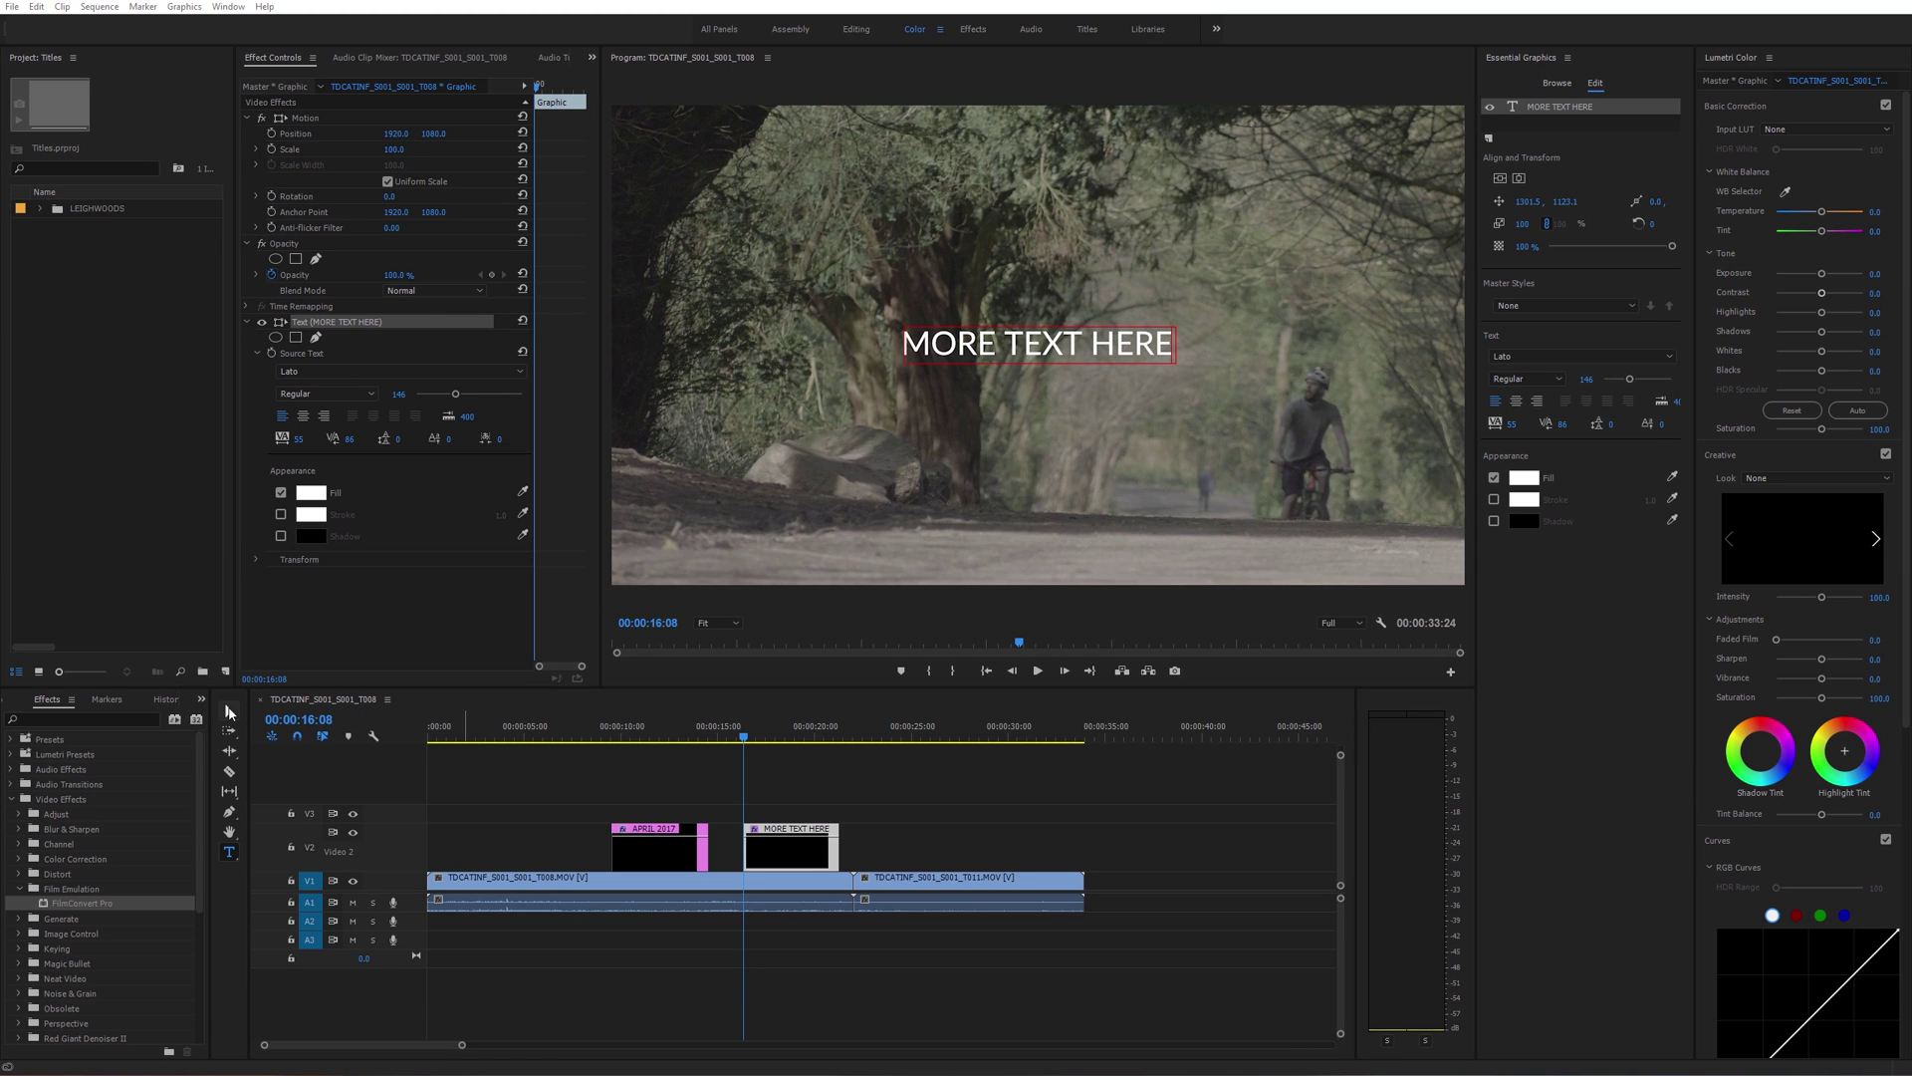
# Step: Select the MORE TEXT HERE title, nudge it up-left and widen its tracking
pyautogui.click(229, 711)
pyautogui.click(1138, 346)
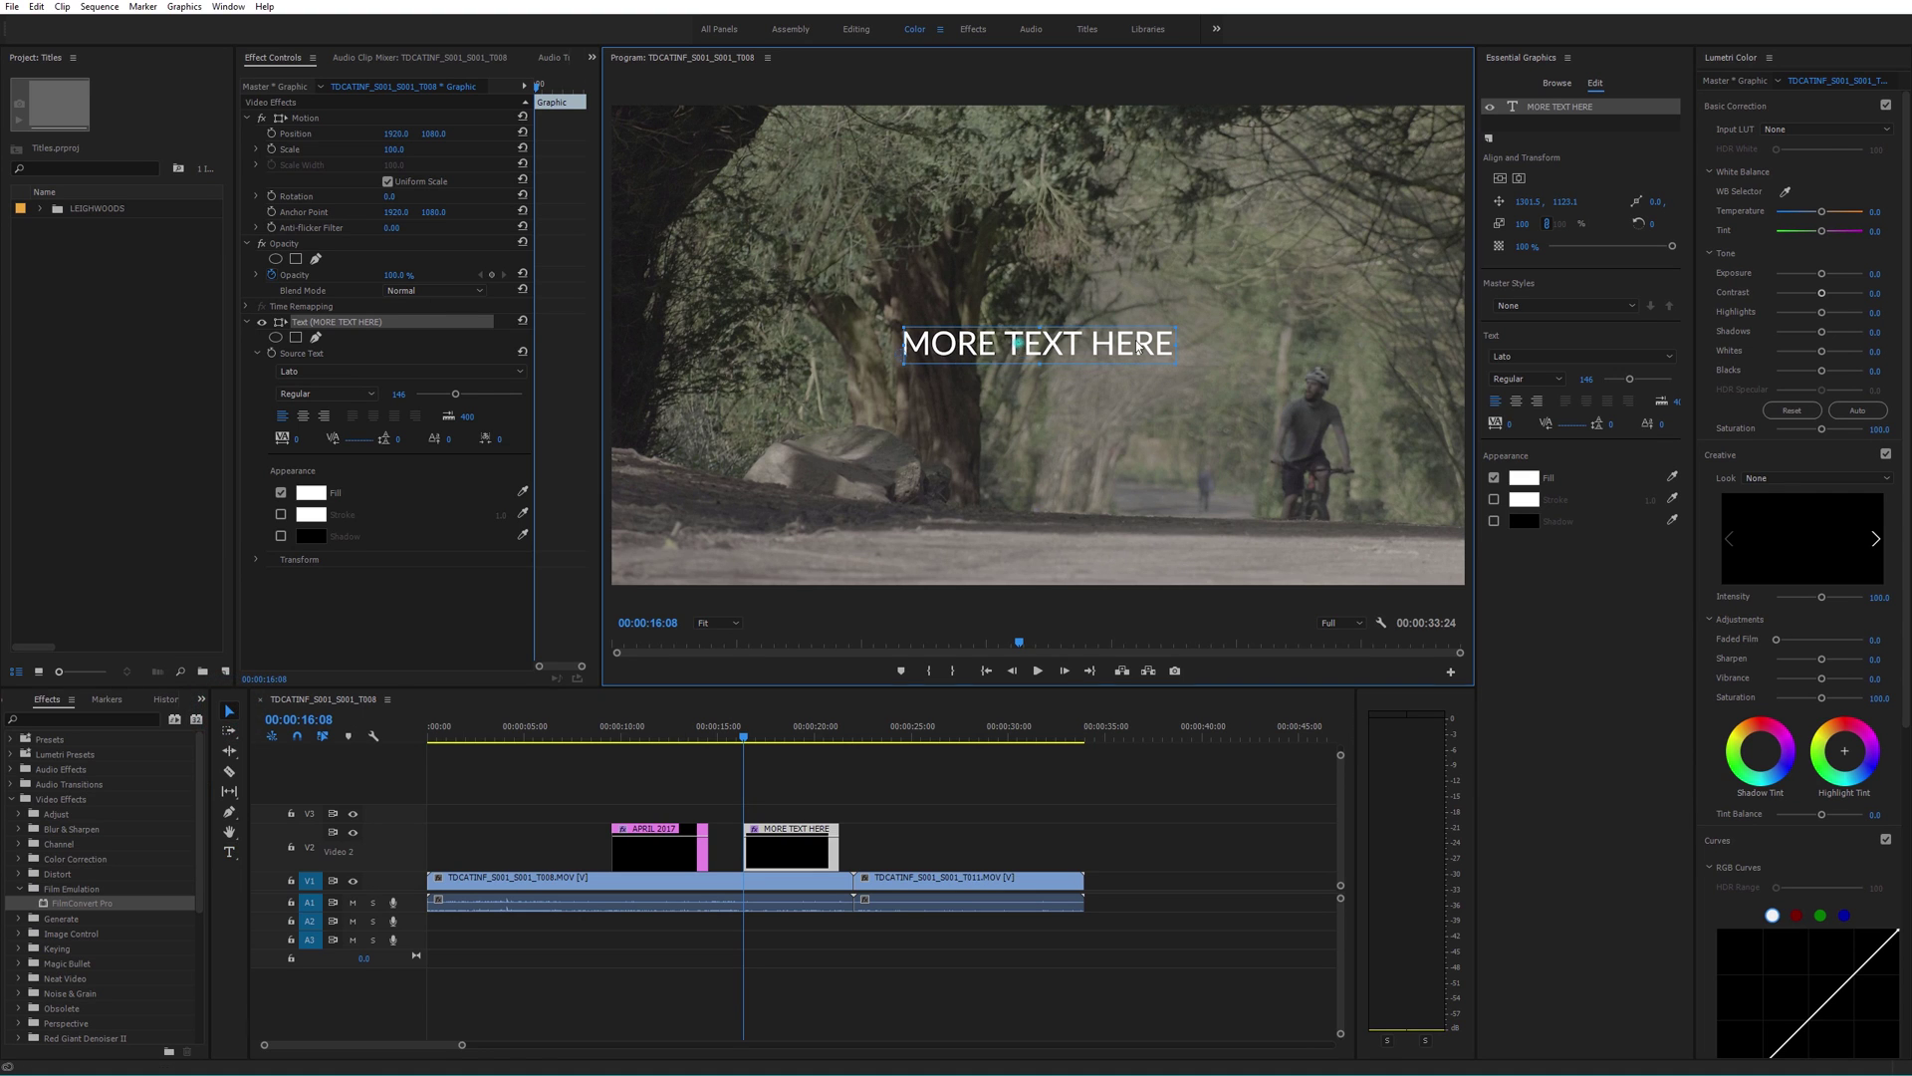
pyautogui.moveTo(1138, 346)
pyautogui.mouseDown()
pyautogui.moveTo(1214, 301)
pyautogui.moveTo(1113, 320)
pyautogui.mouseUp()
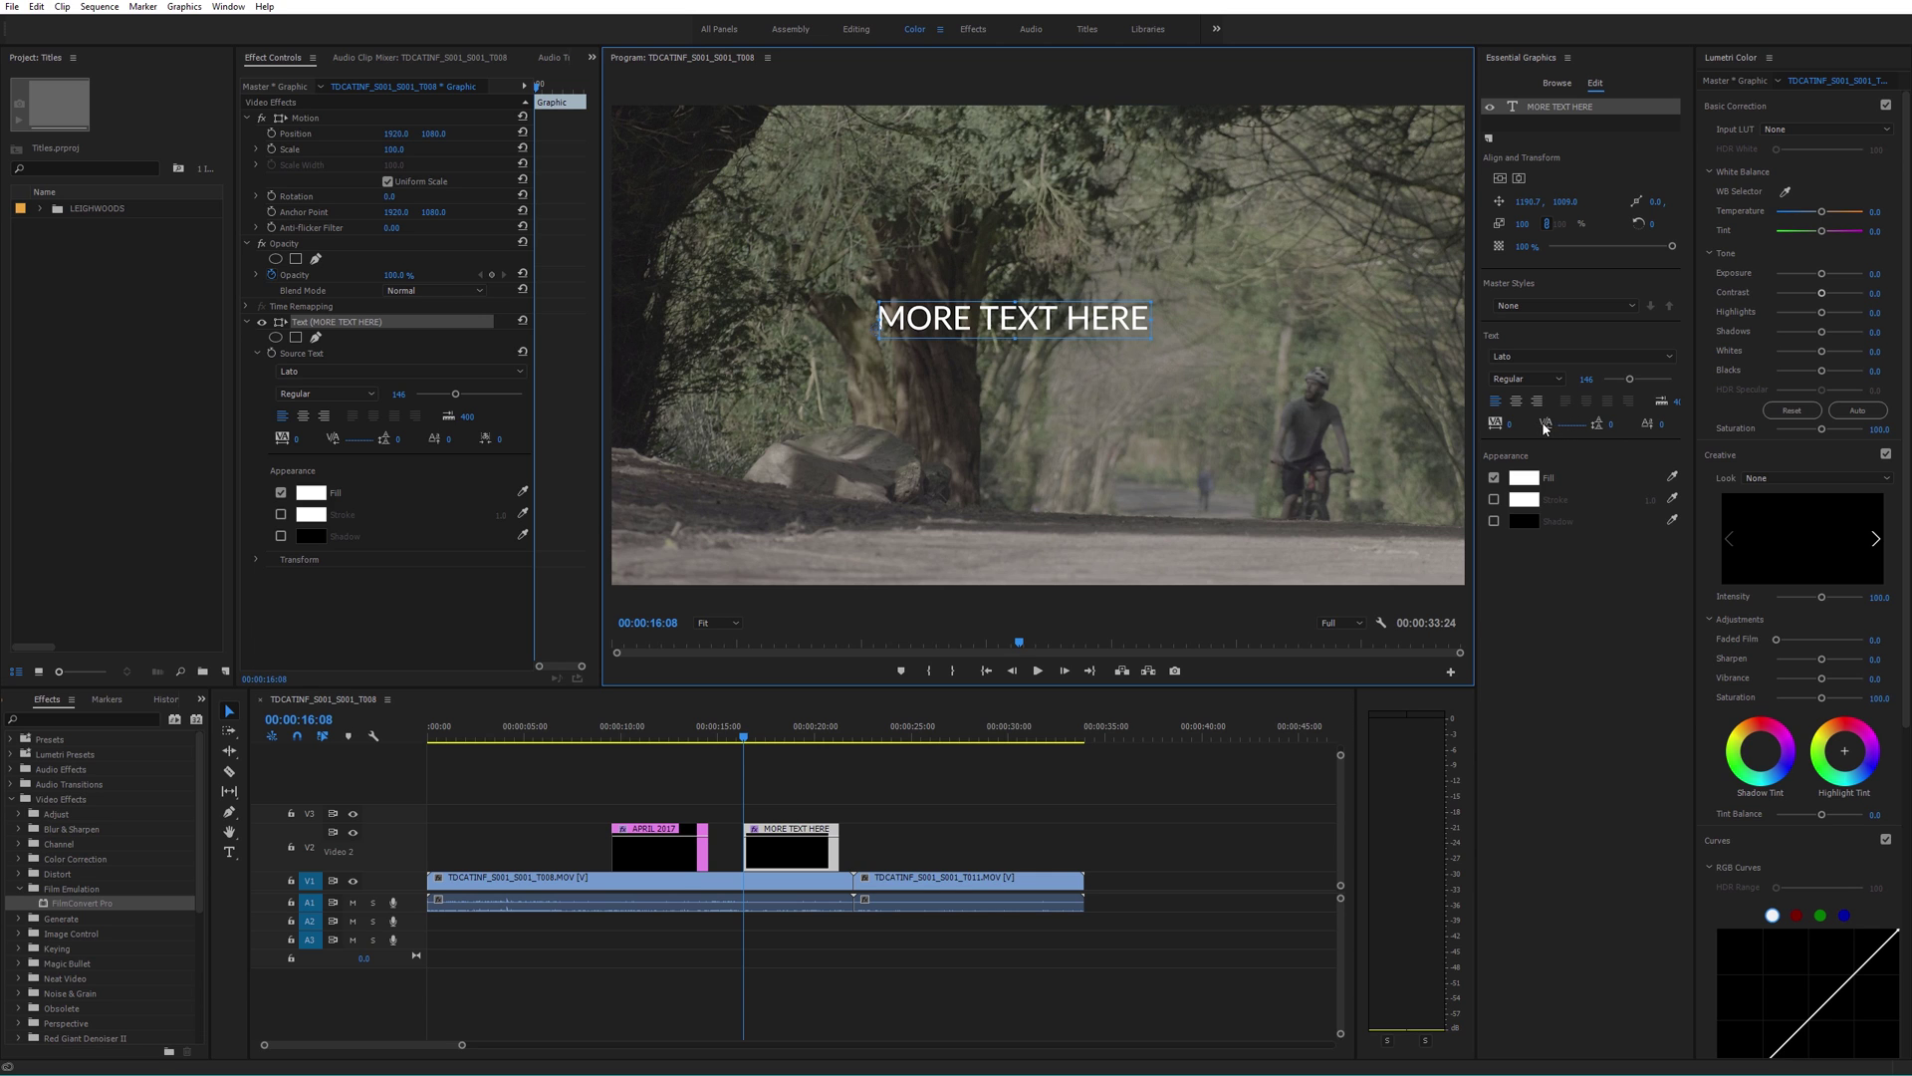
pyautogui.moveTo(1566, 425); pyautogui.dragTo(1599, 425)
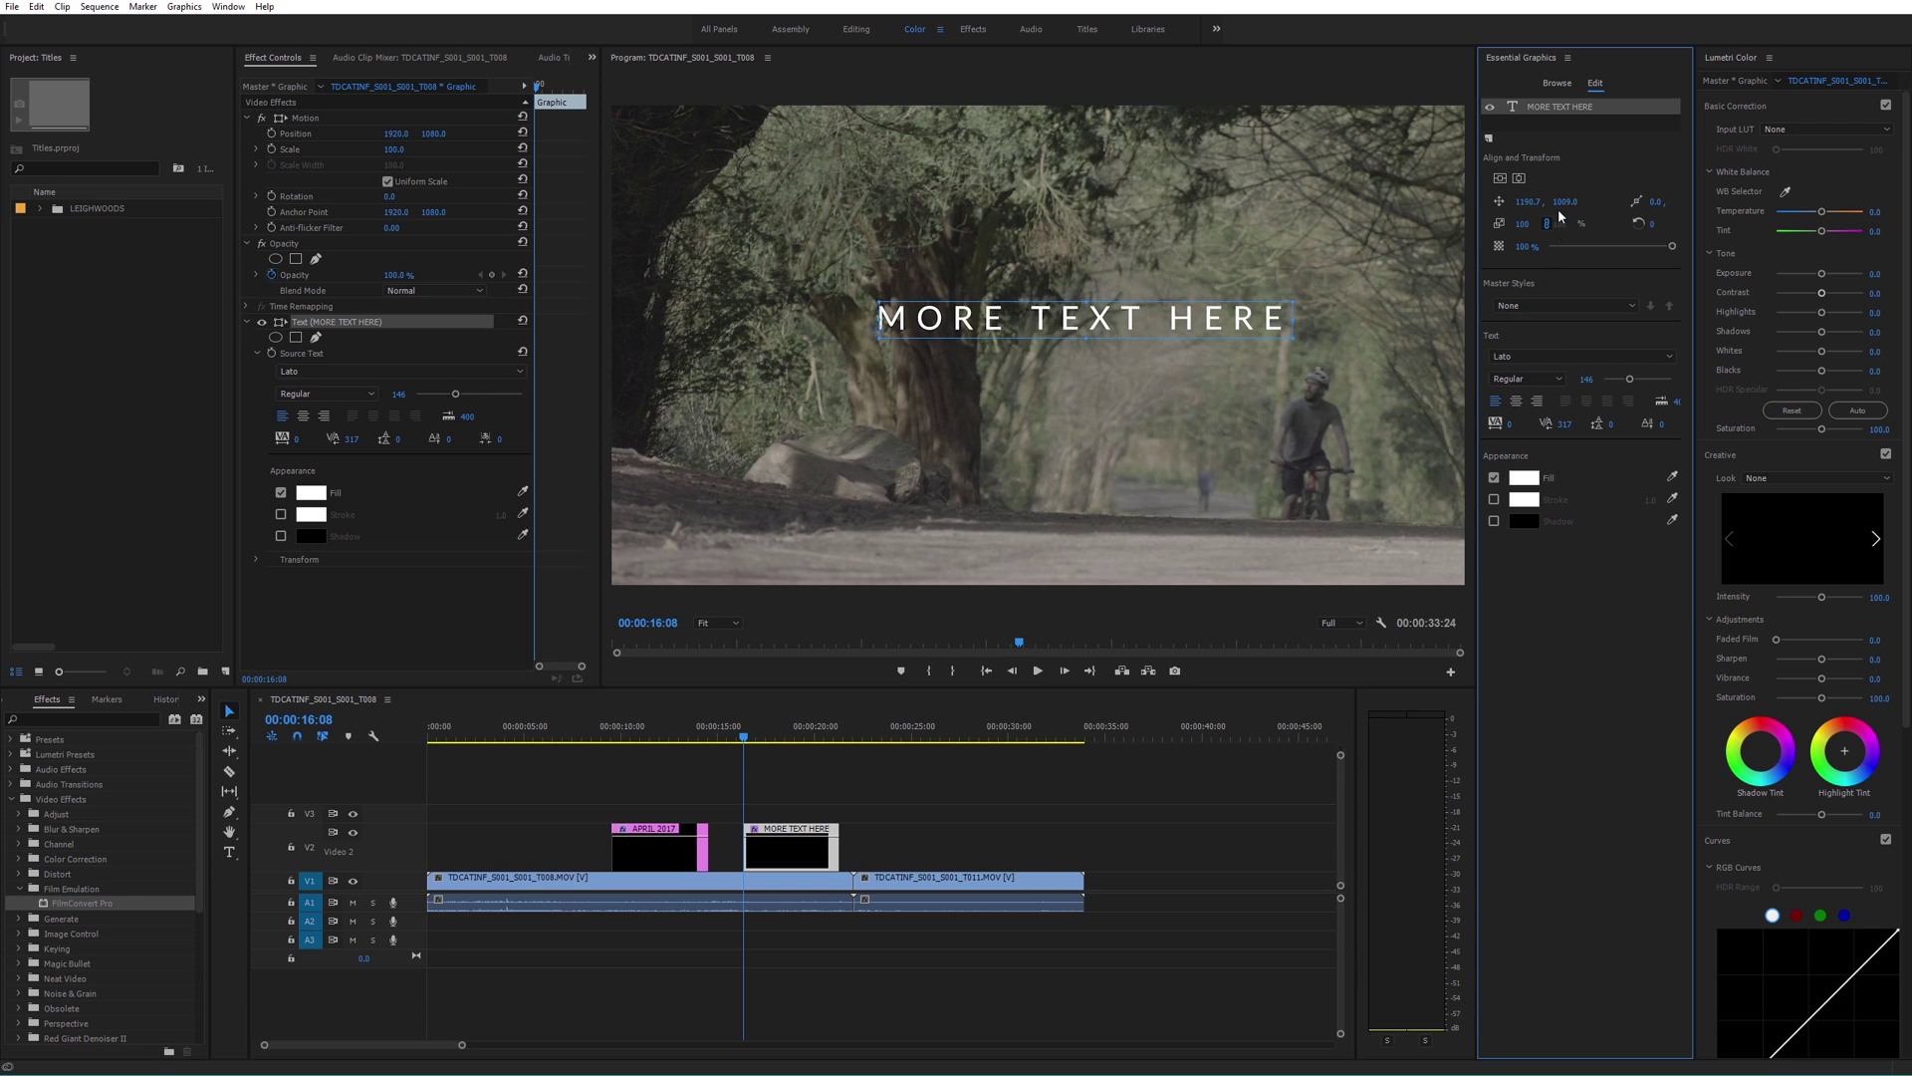
# Step: Try the Light and Hairline font weights for the title, settling on Light
pyautogui.click(1515, 378)
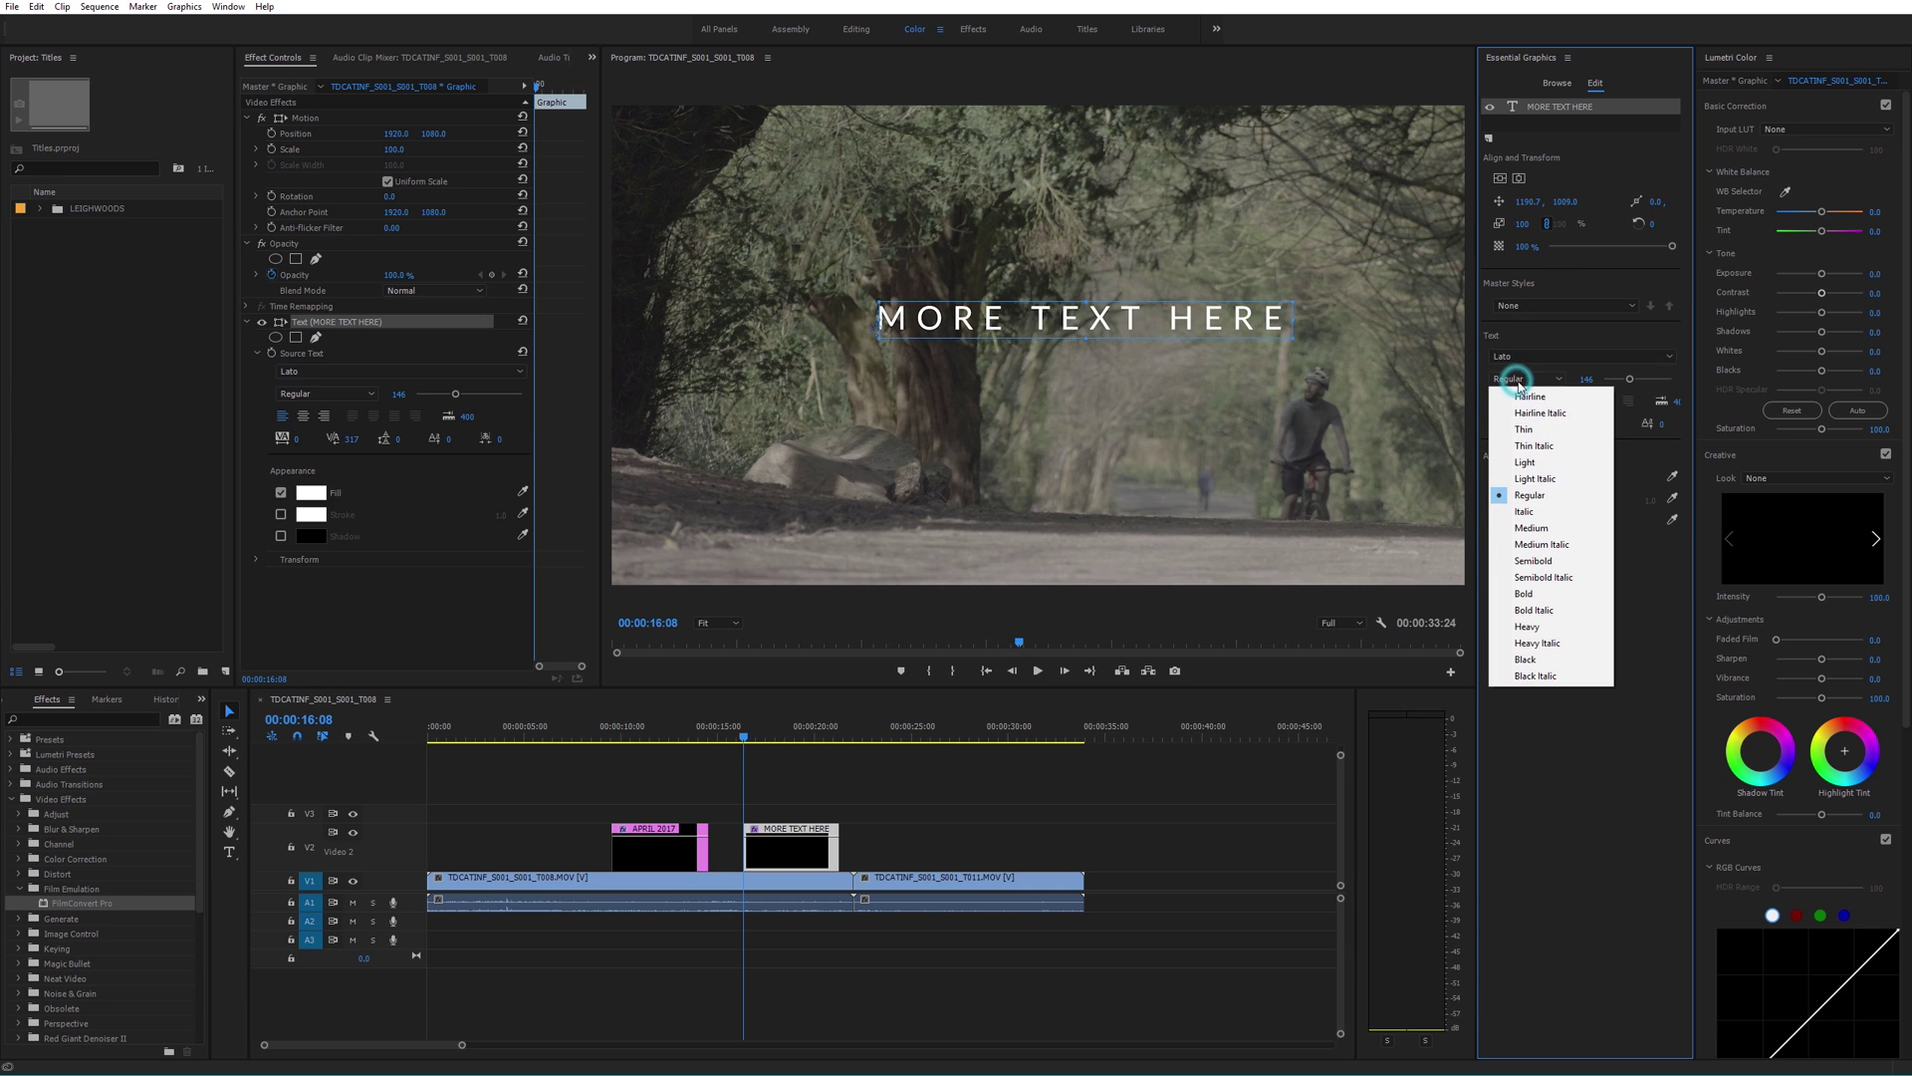
pyautogui.click(1526, 464)
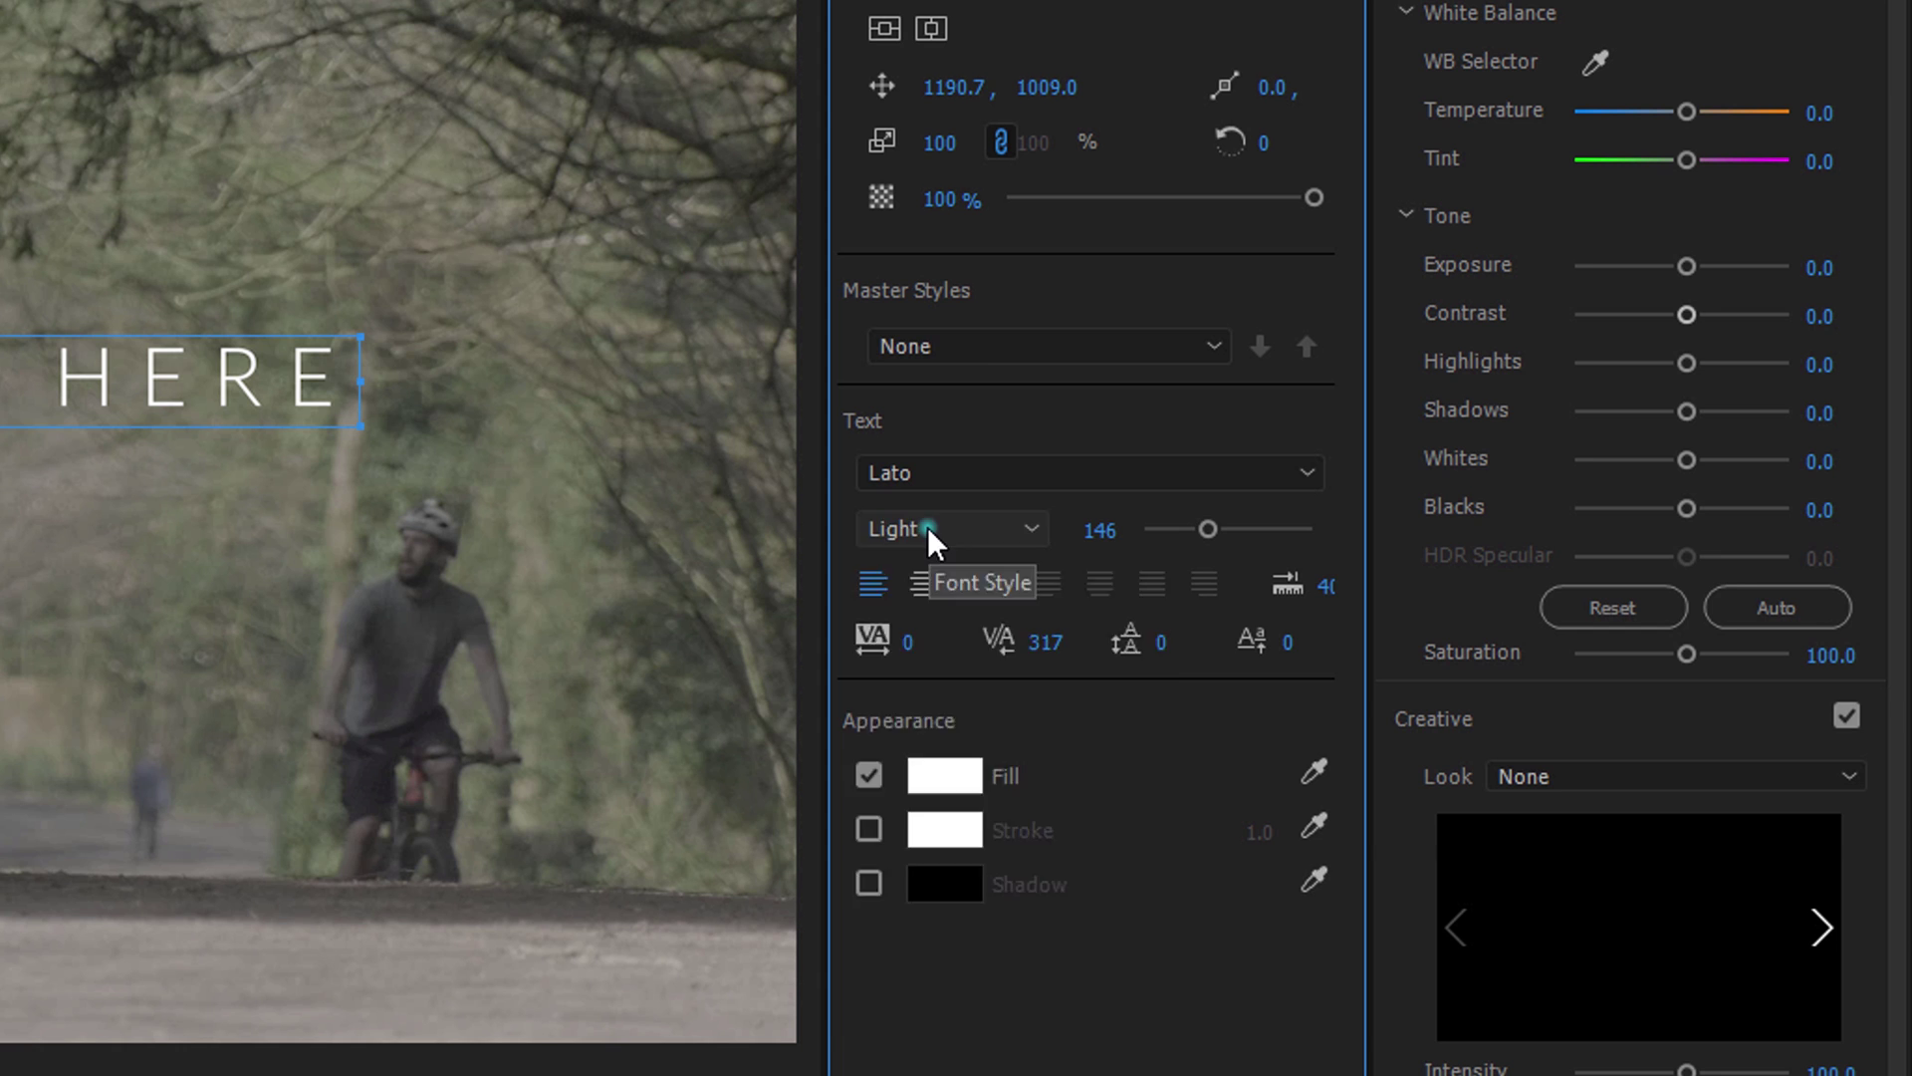
pyautogui.click(928, 526)
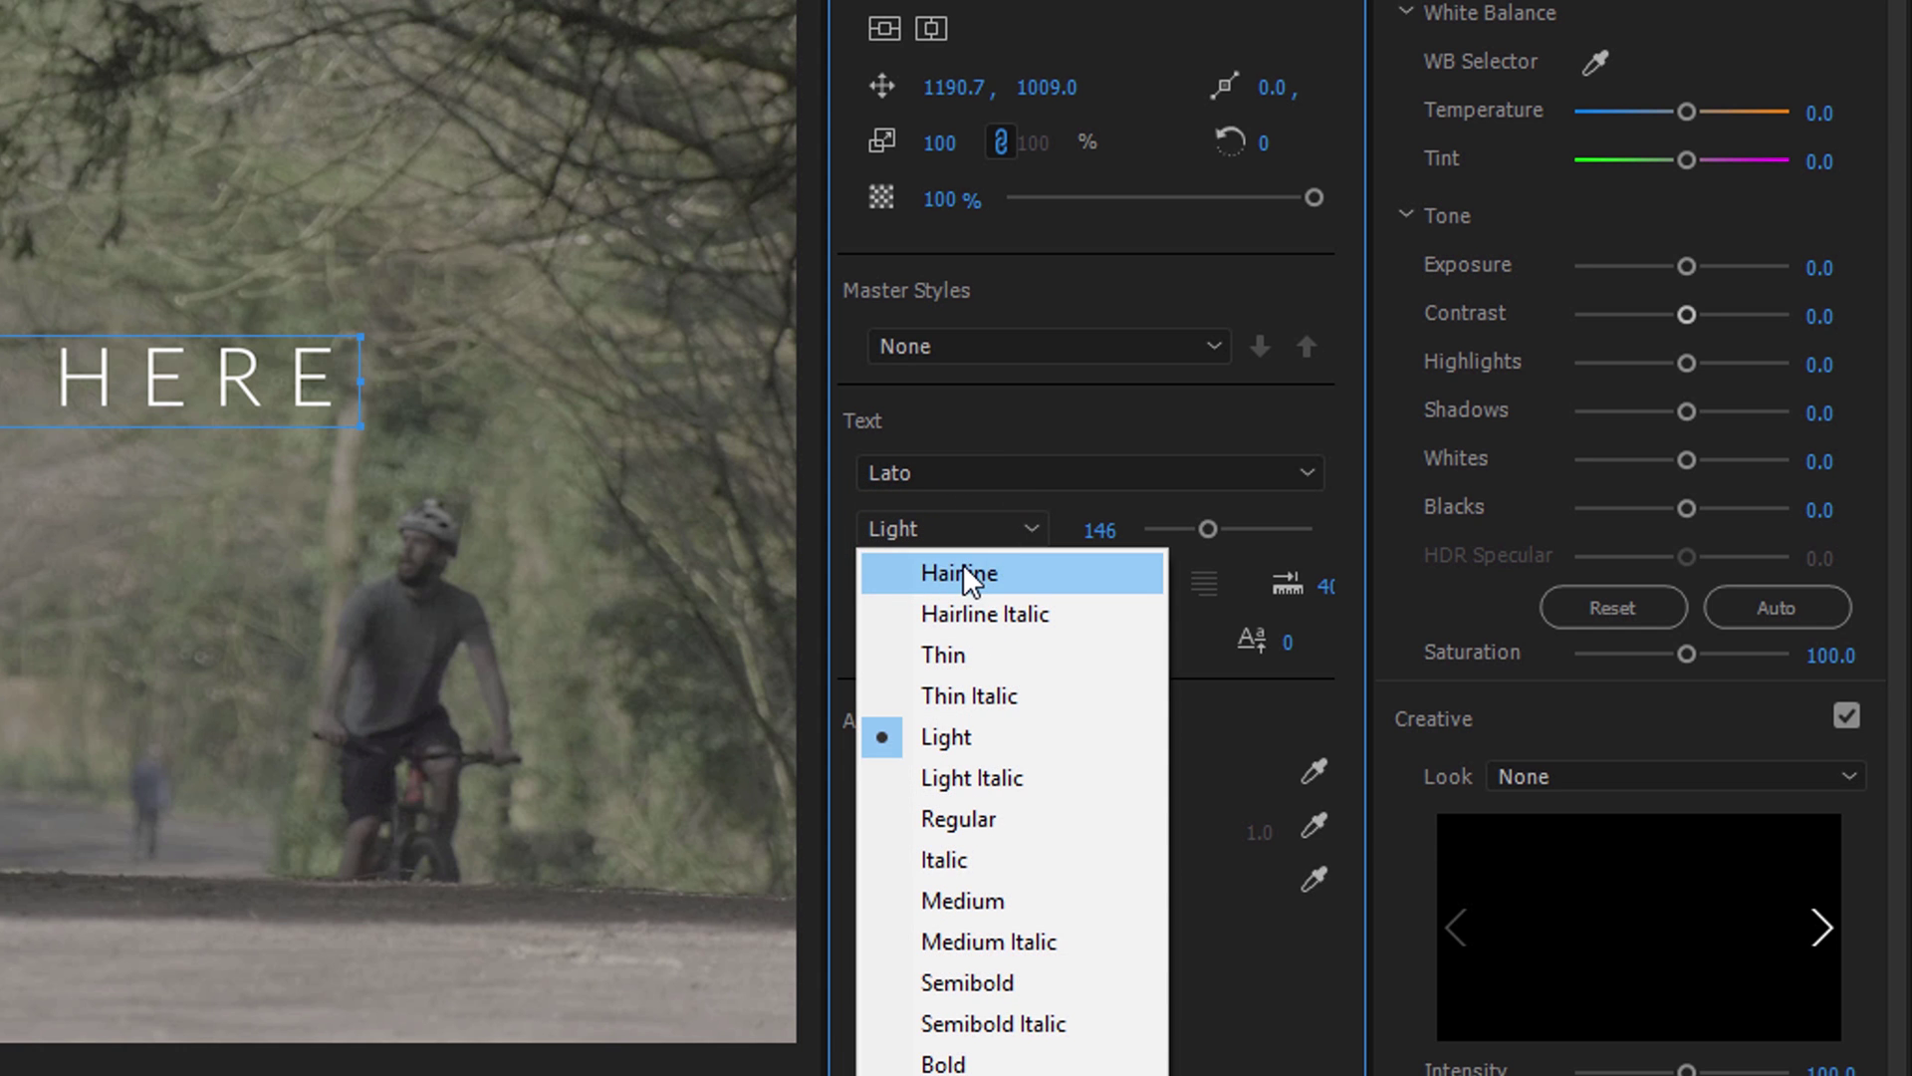
pyautogui.click(946, 518)
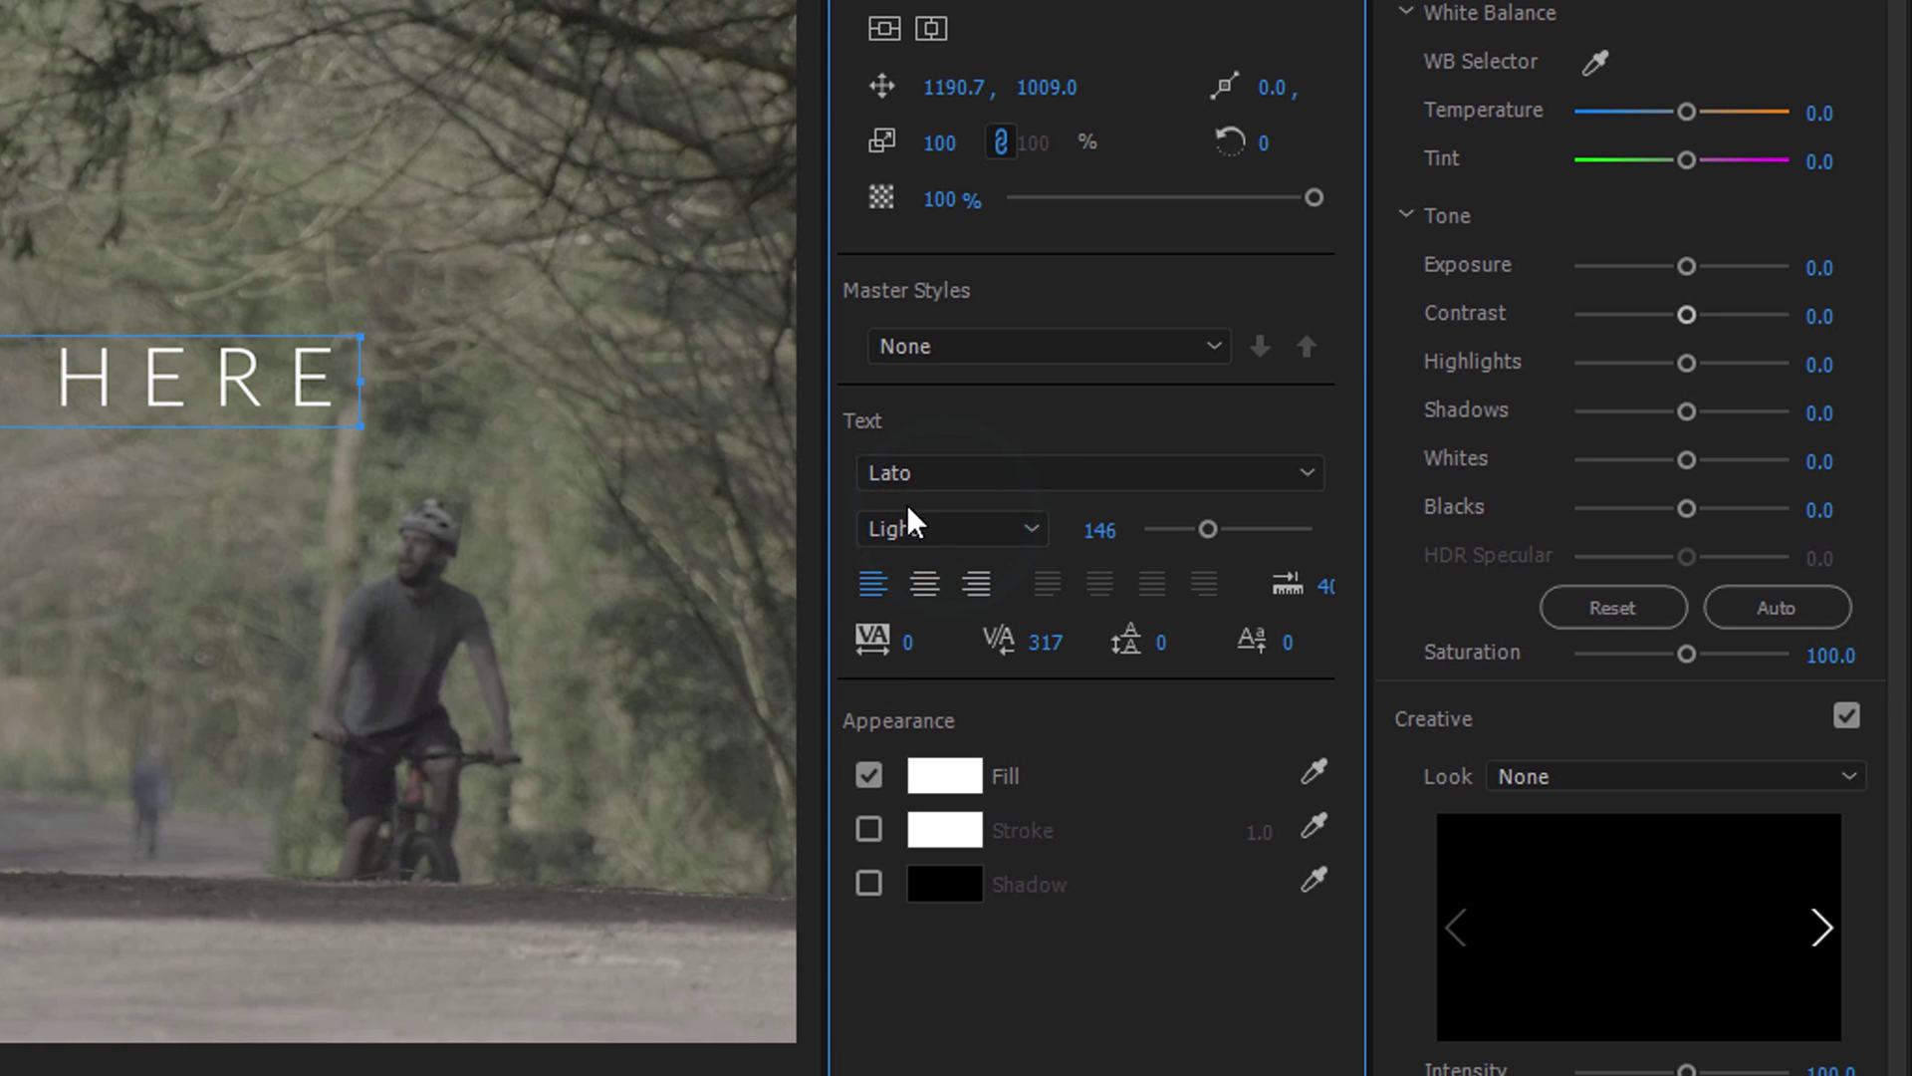
pyautogui.click(935, 522)
pyautogui.click(930, 561)
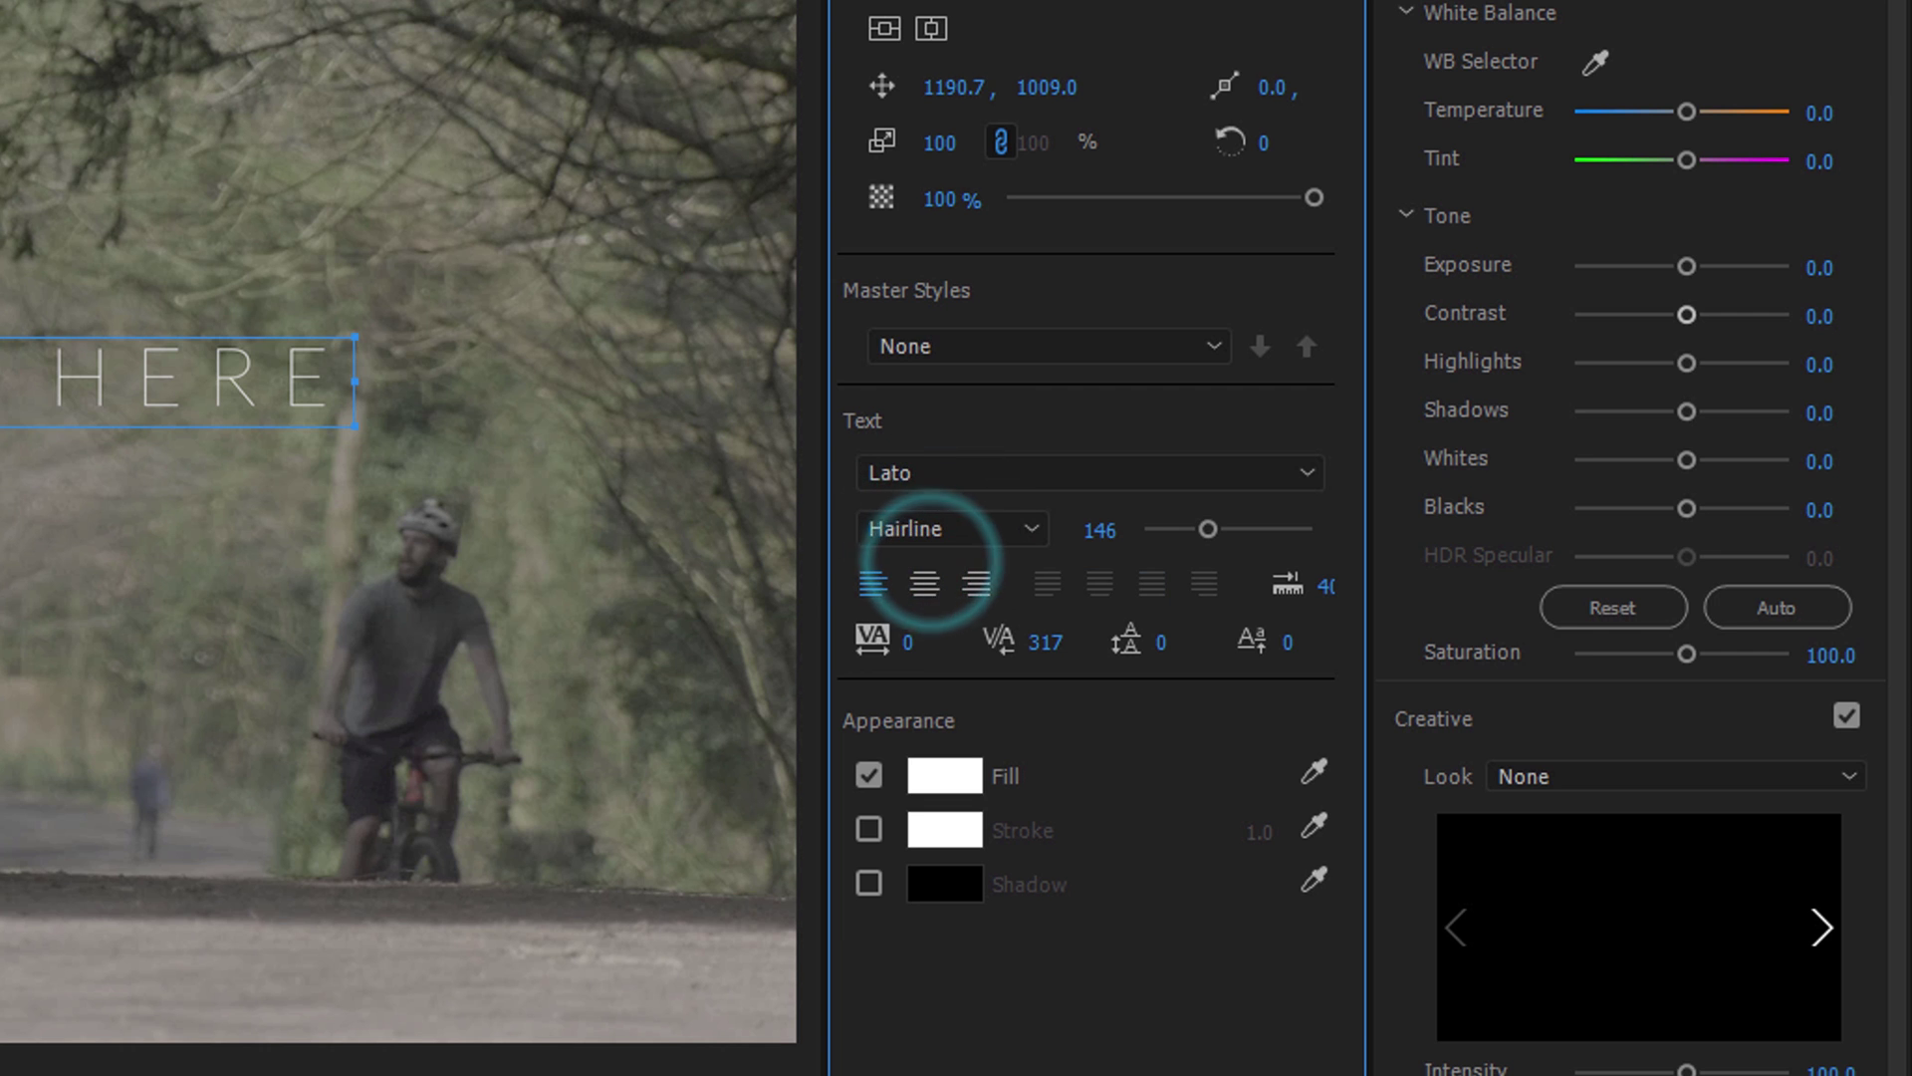
pyautogui.click(924, 526)
pyautogui.click(937, 736)
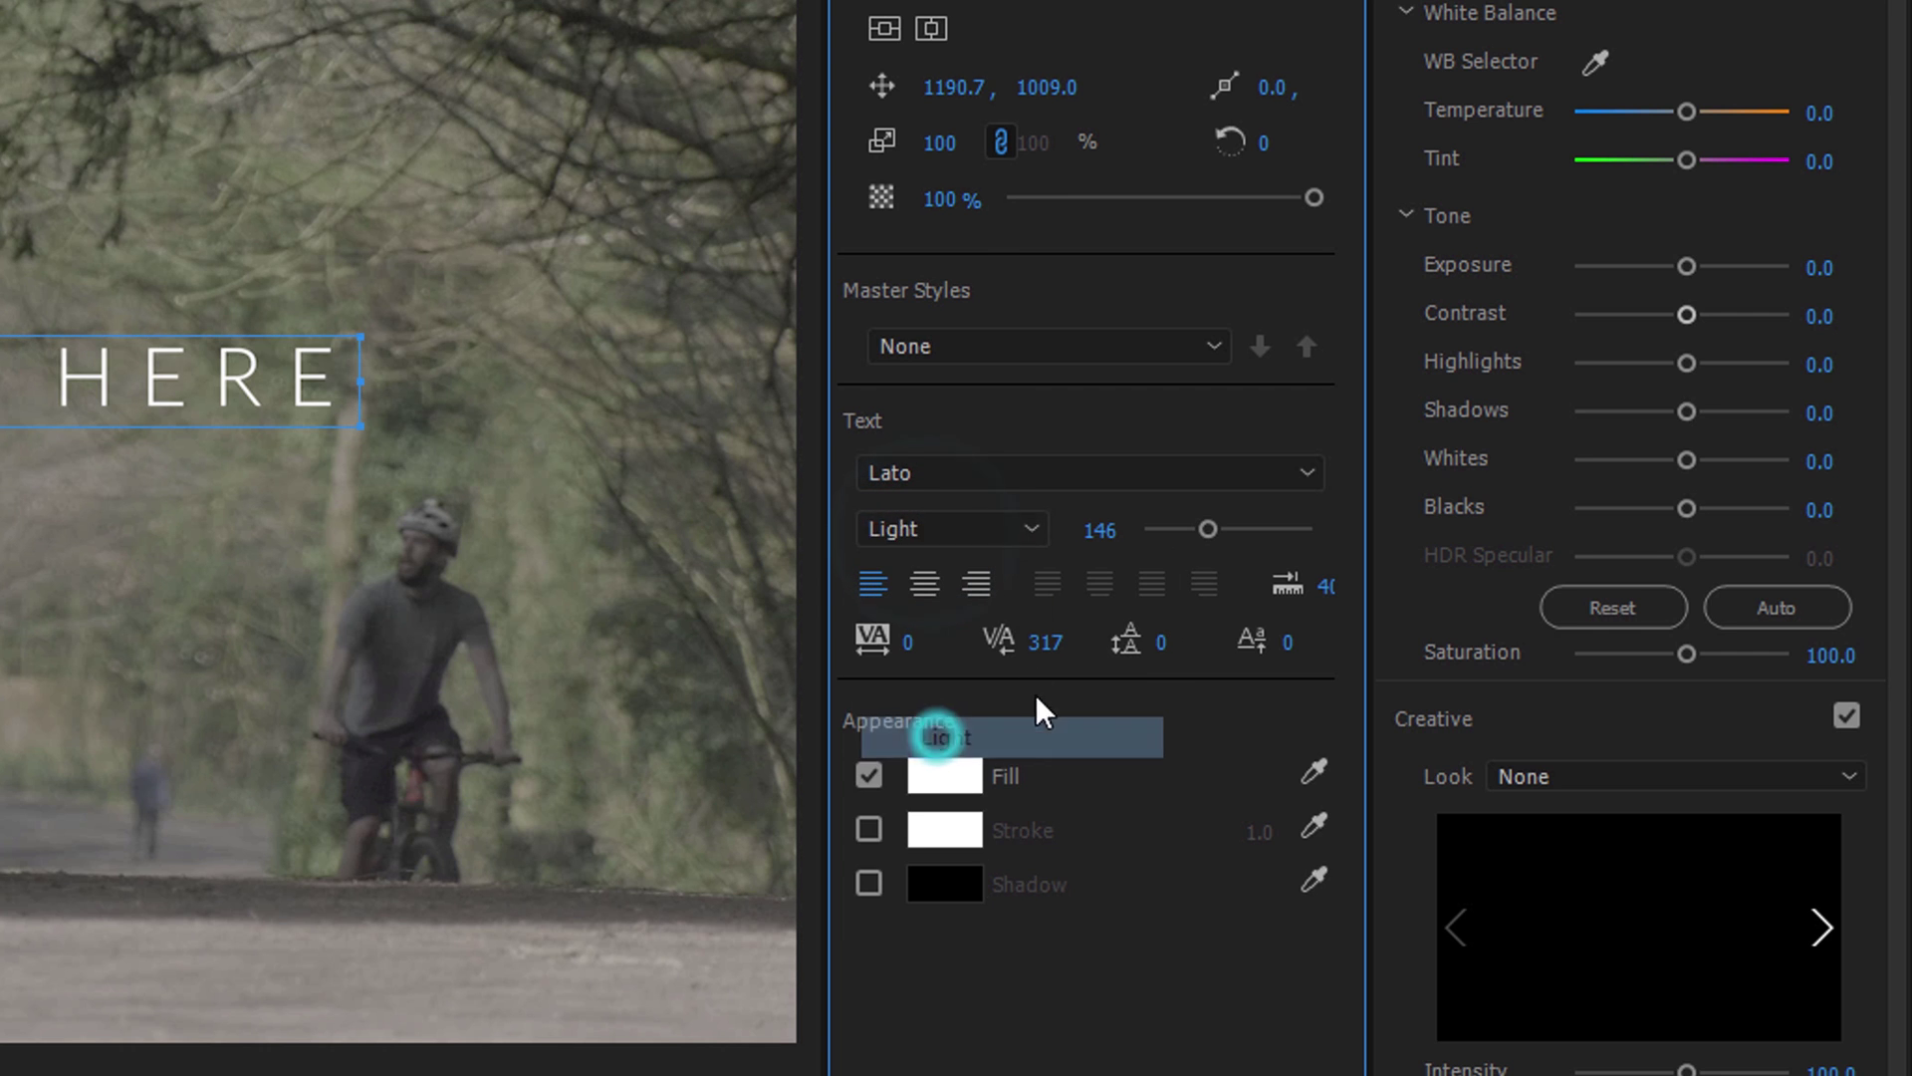
pyautogui.click(980, 531)
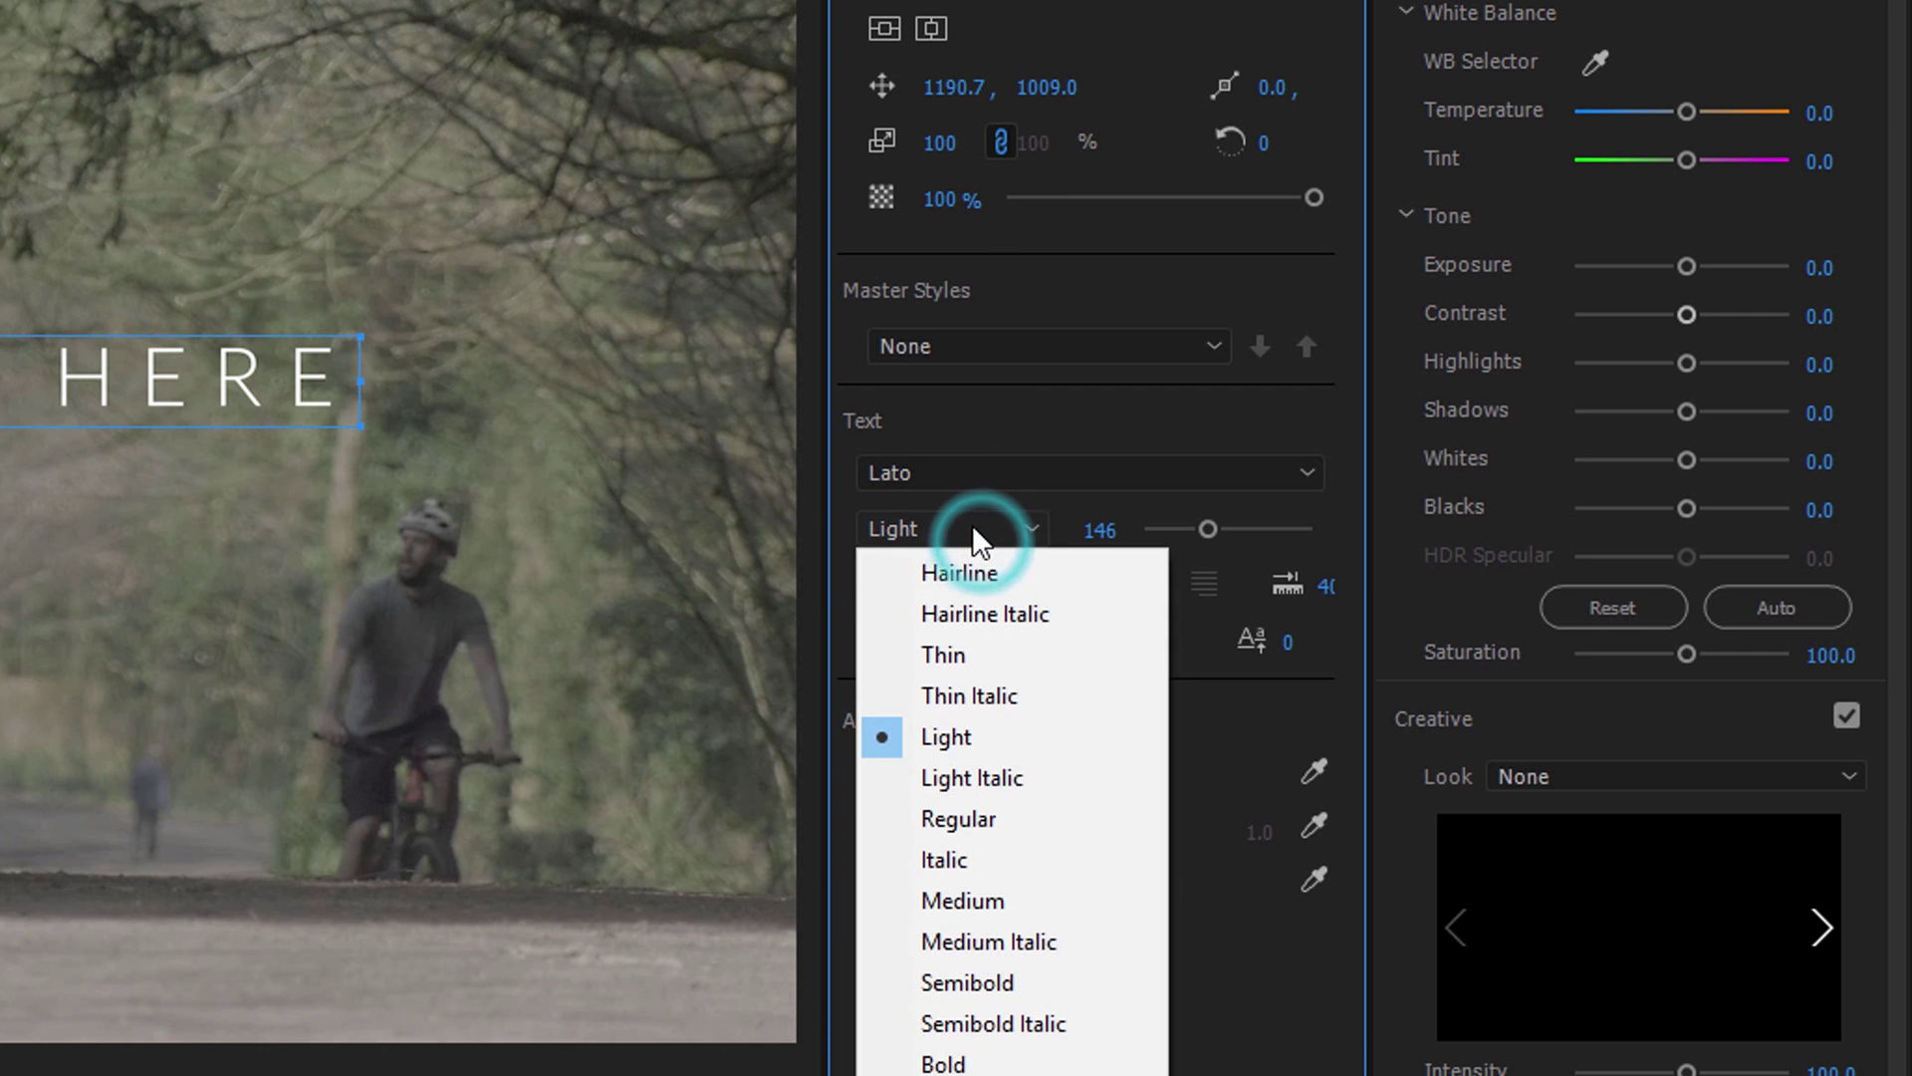
pyautogui.click(972, 524)
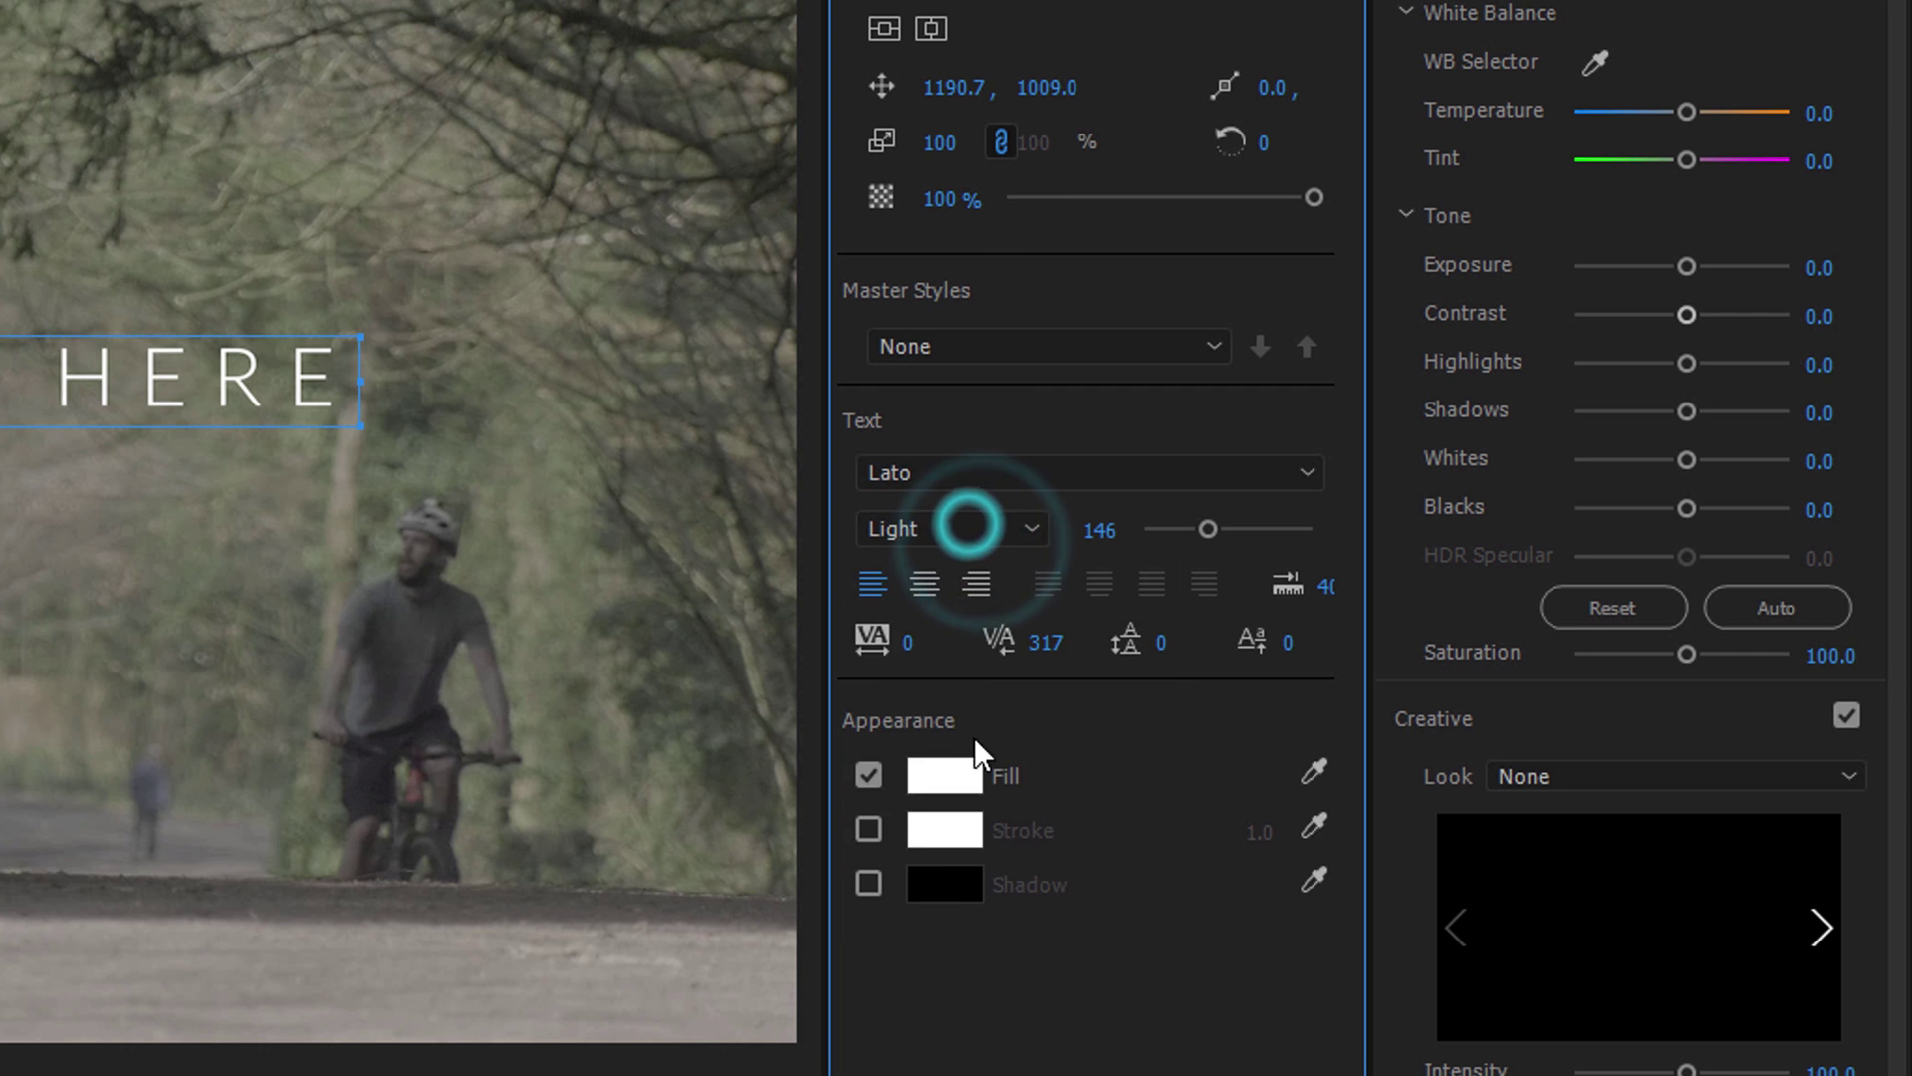
# Step: Change the title font from Arial Narrow to Lato Regular
pyautogui.click(948, 470)
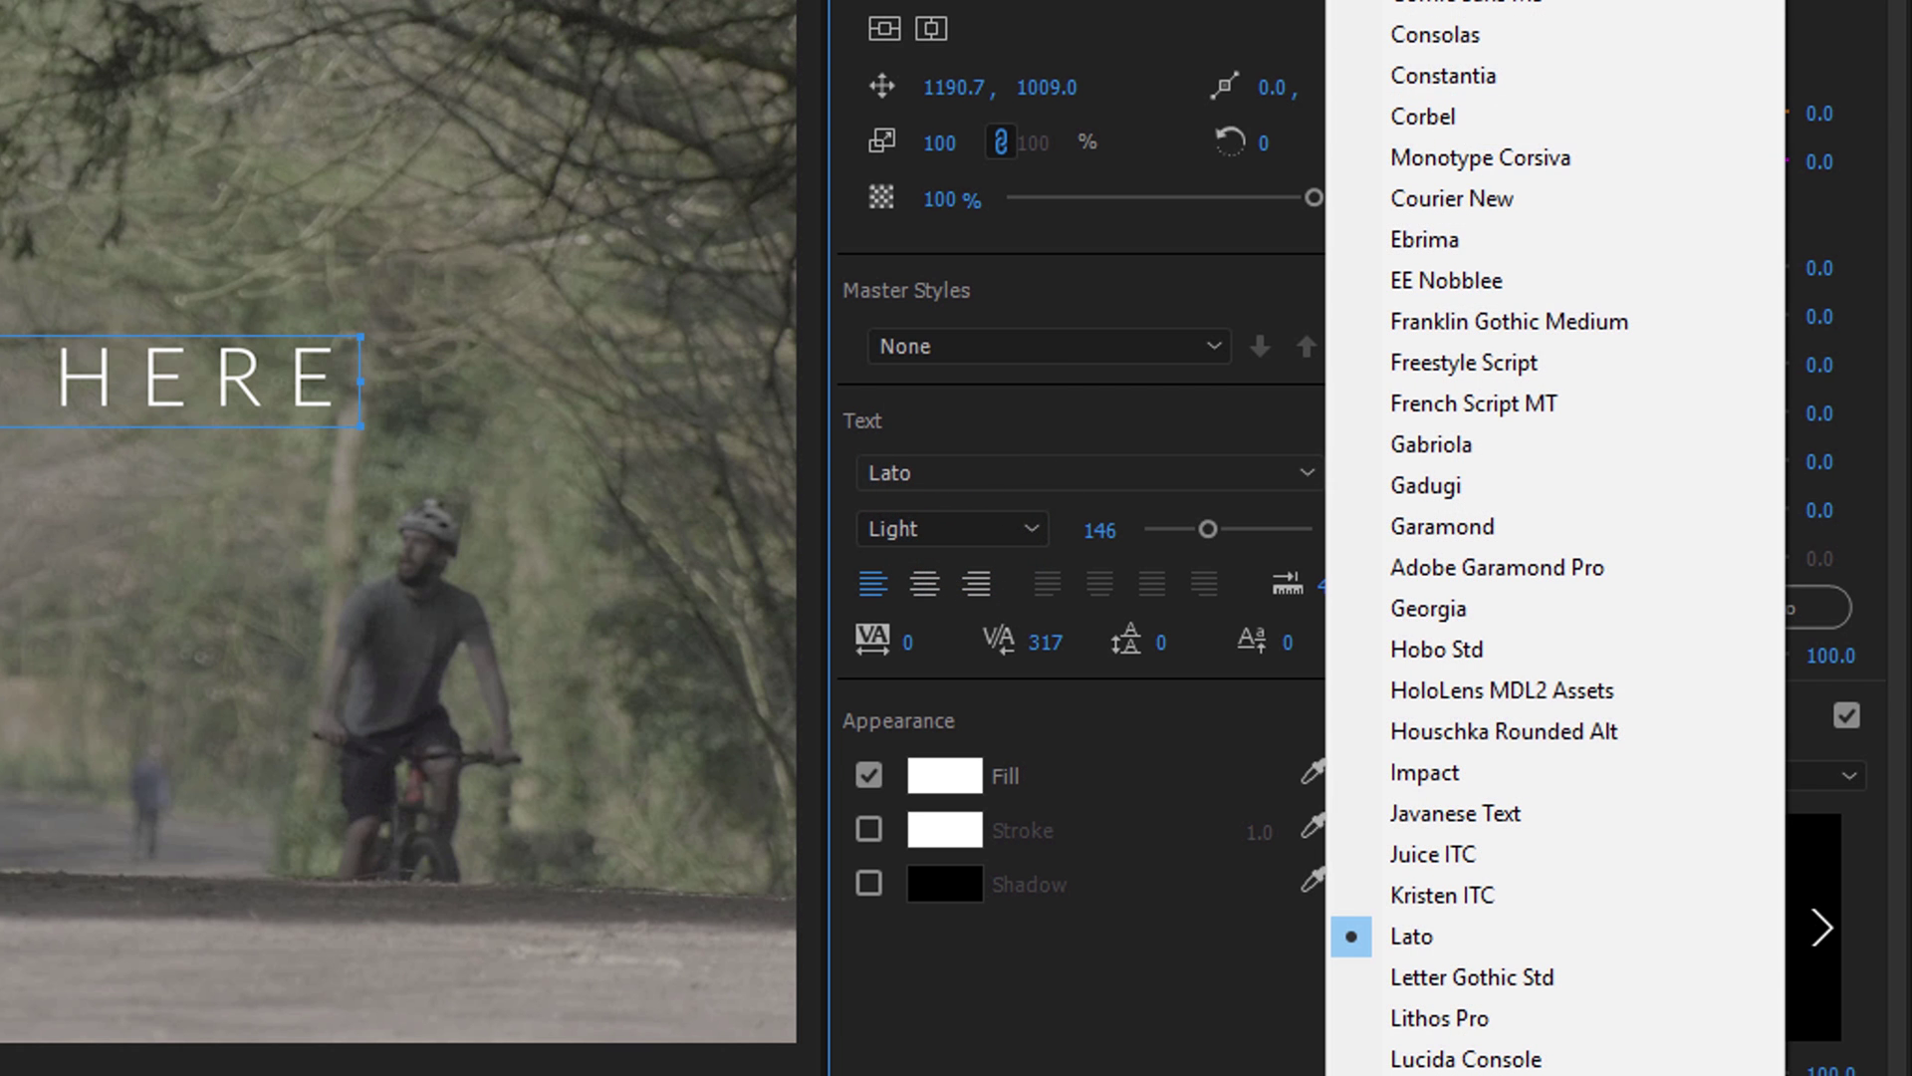
pyautogui.click(1444, 2)
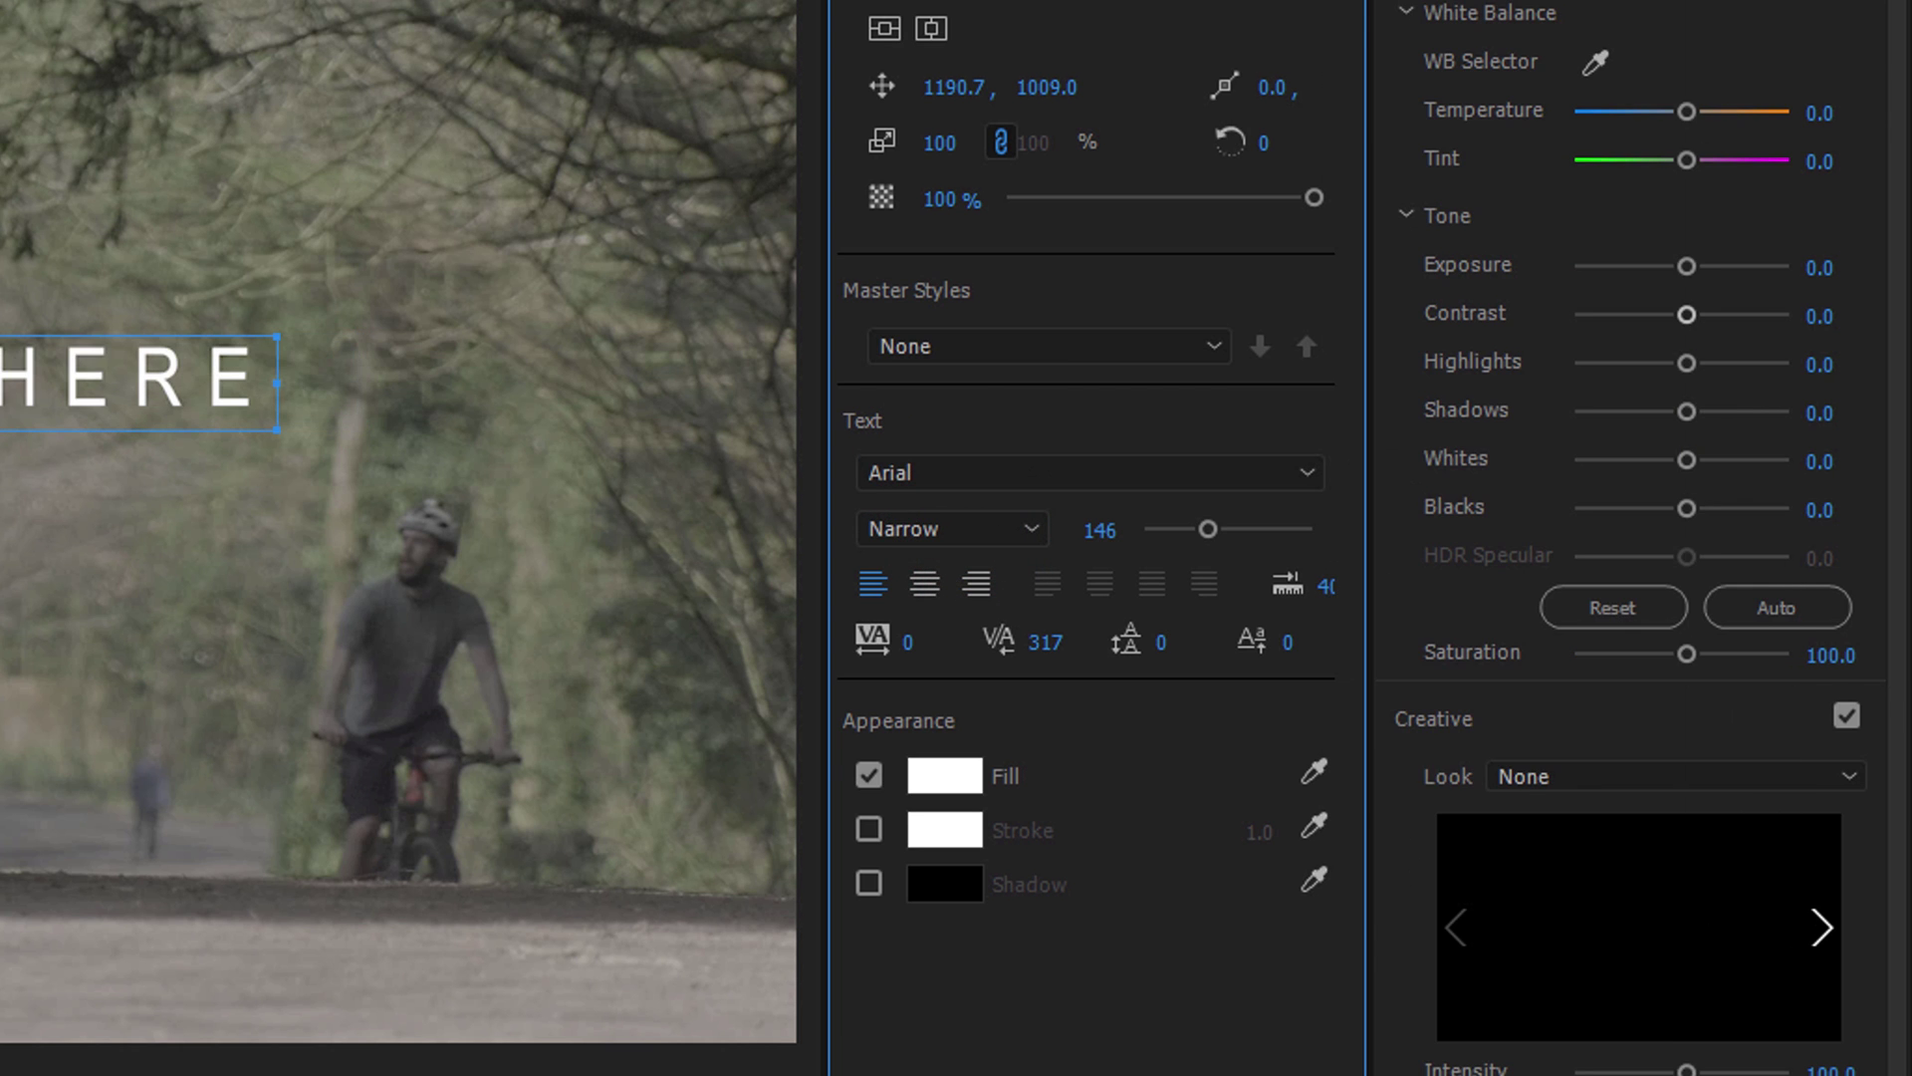
pyautogui.click(938, 530)
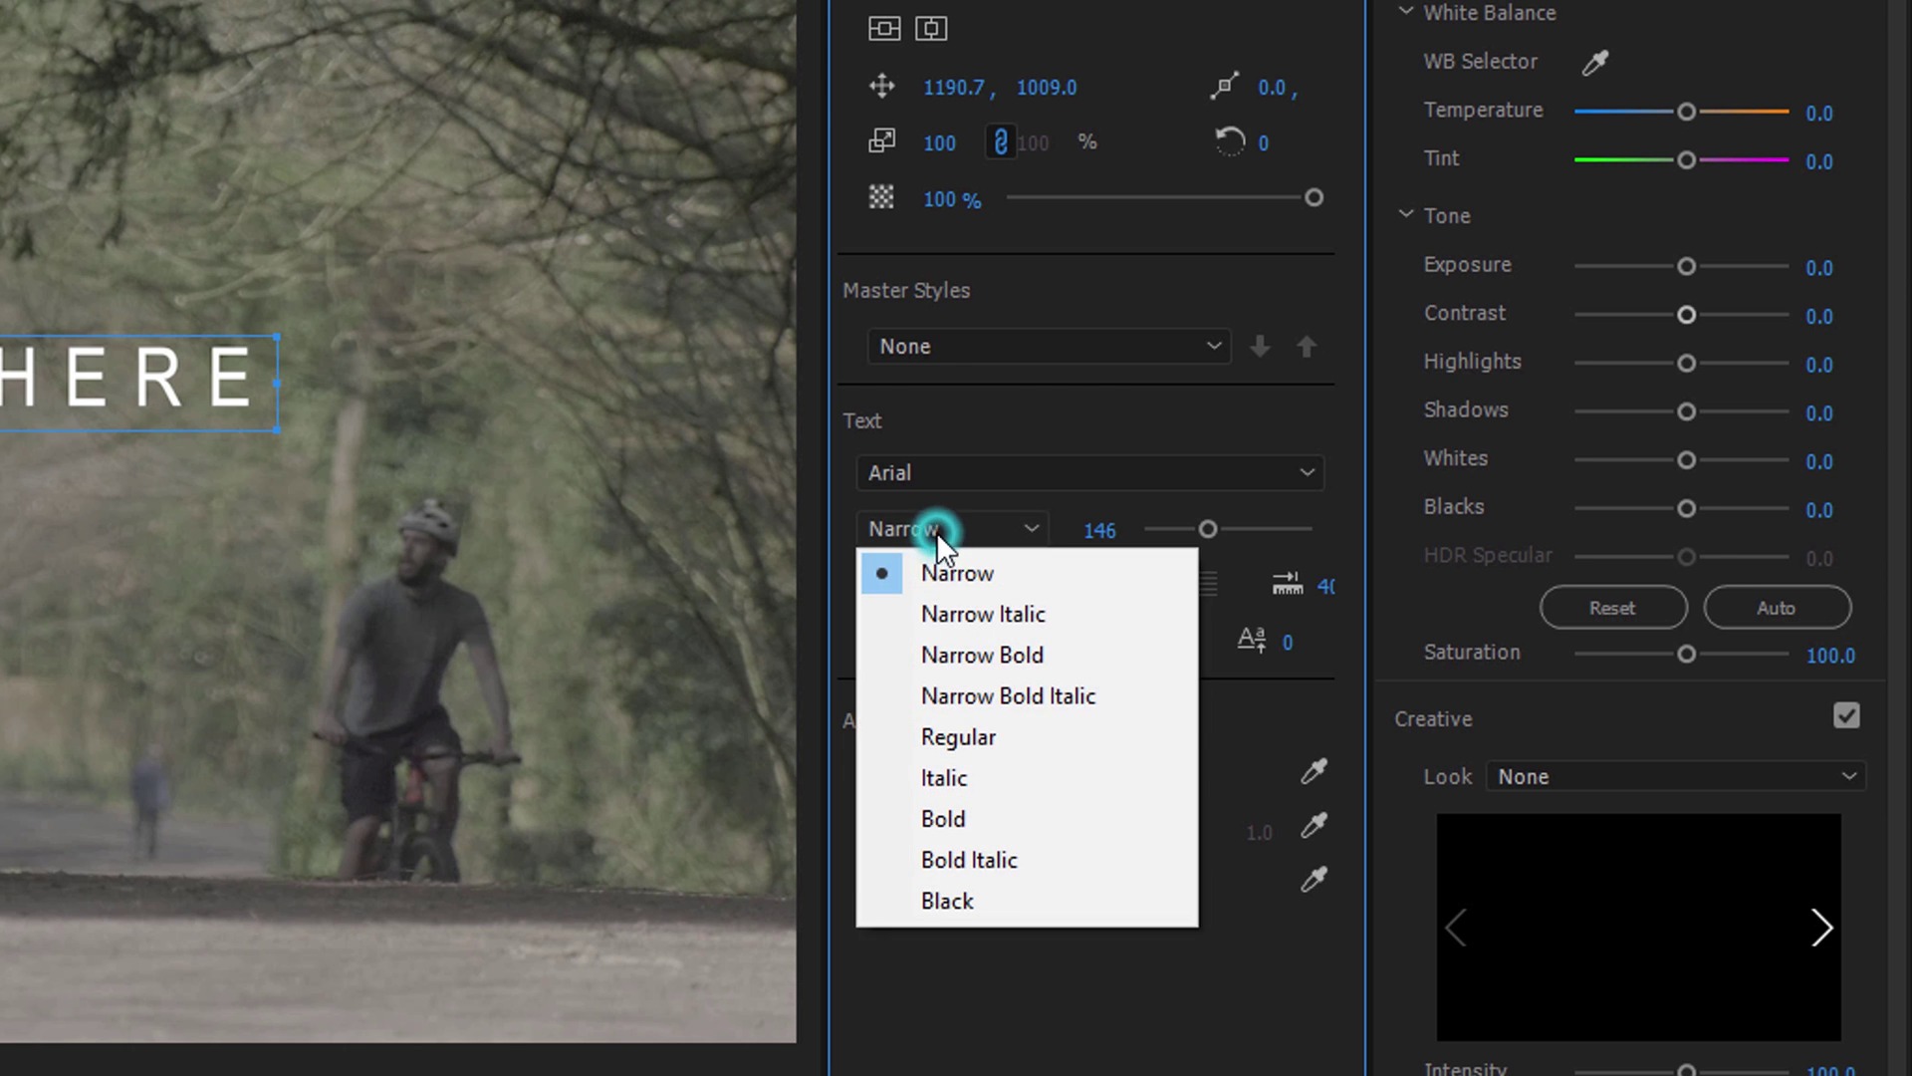
pyautogui.click(948, 731)
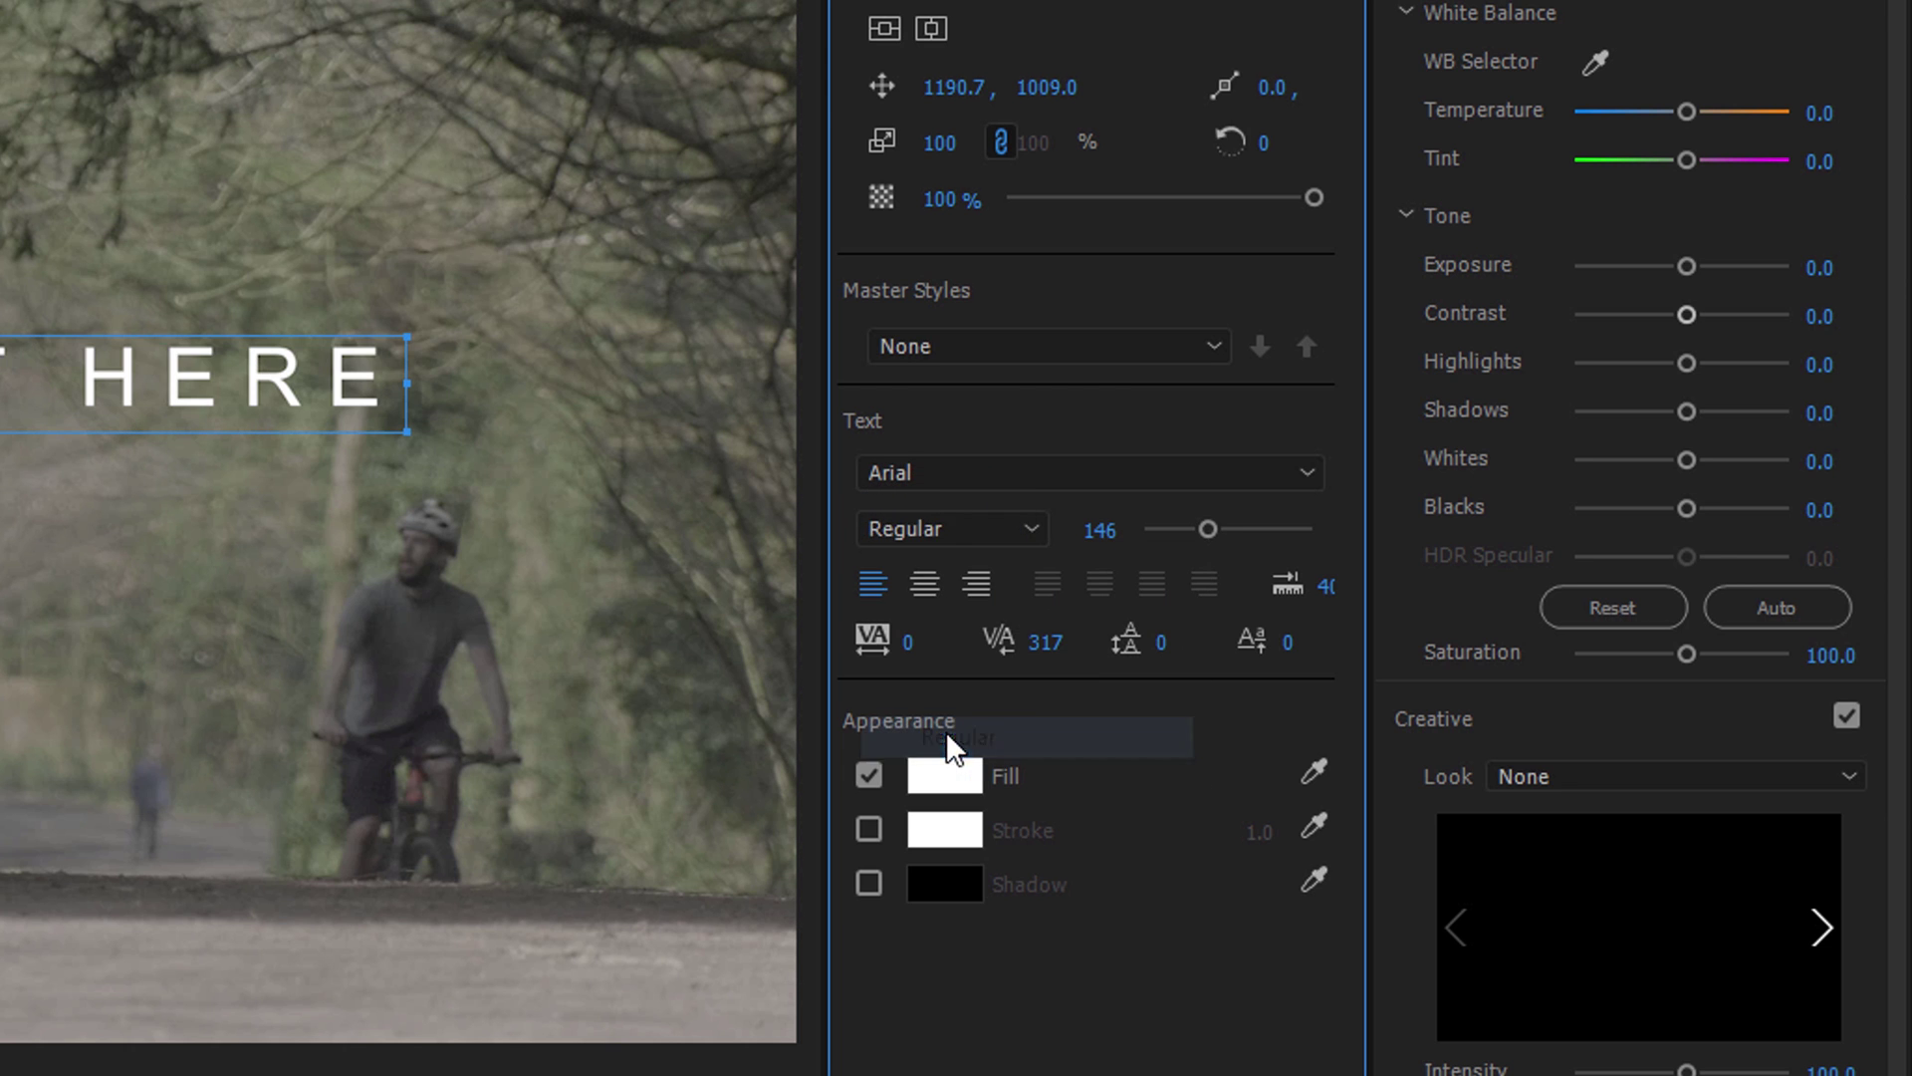
pyautogui.click(928, 535)
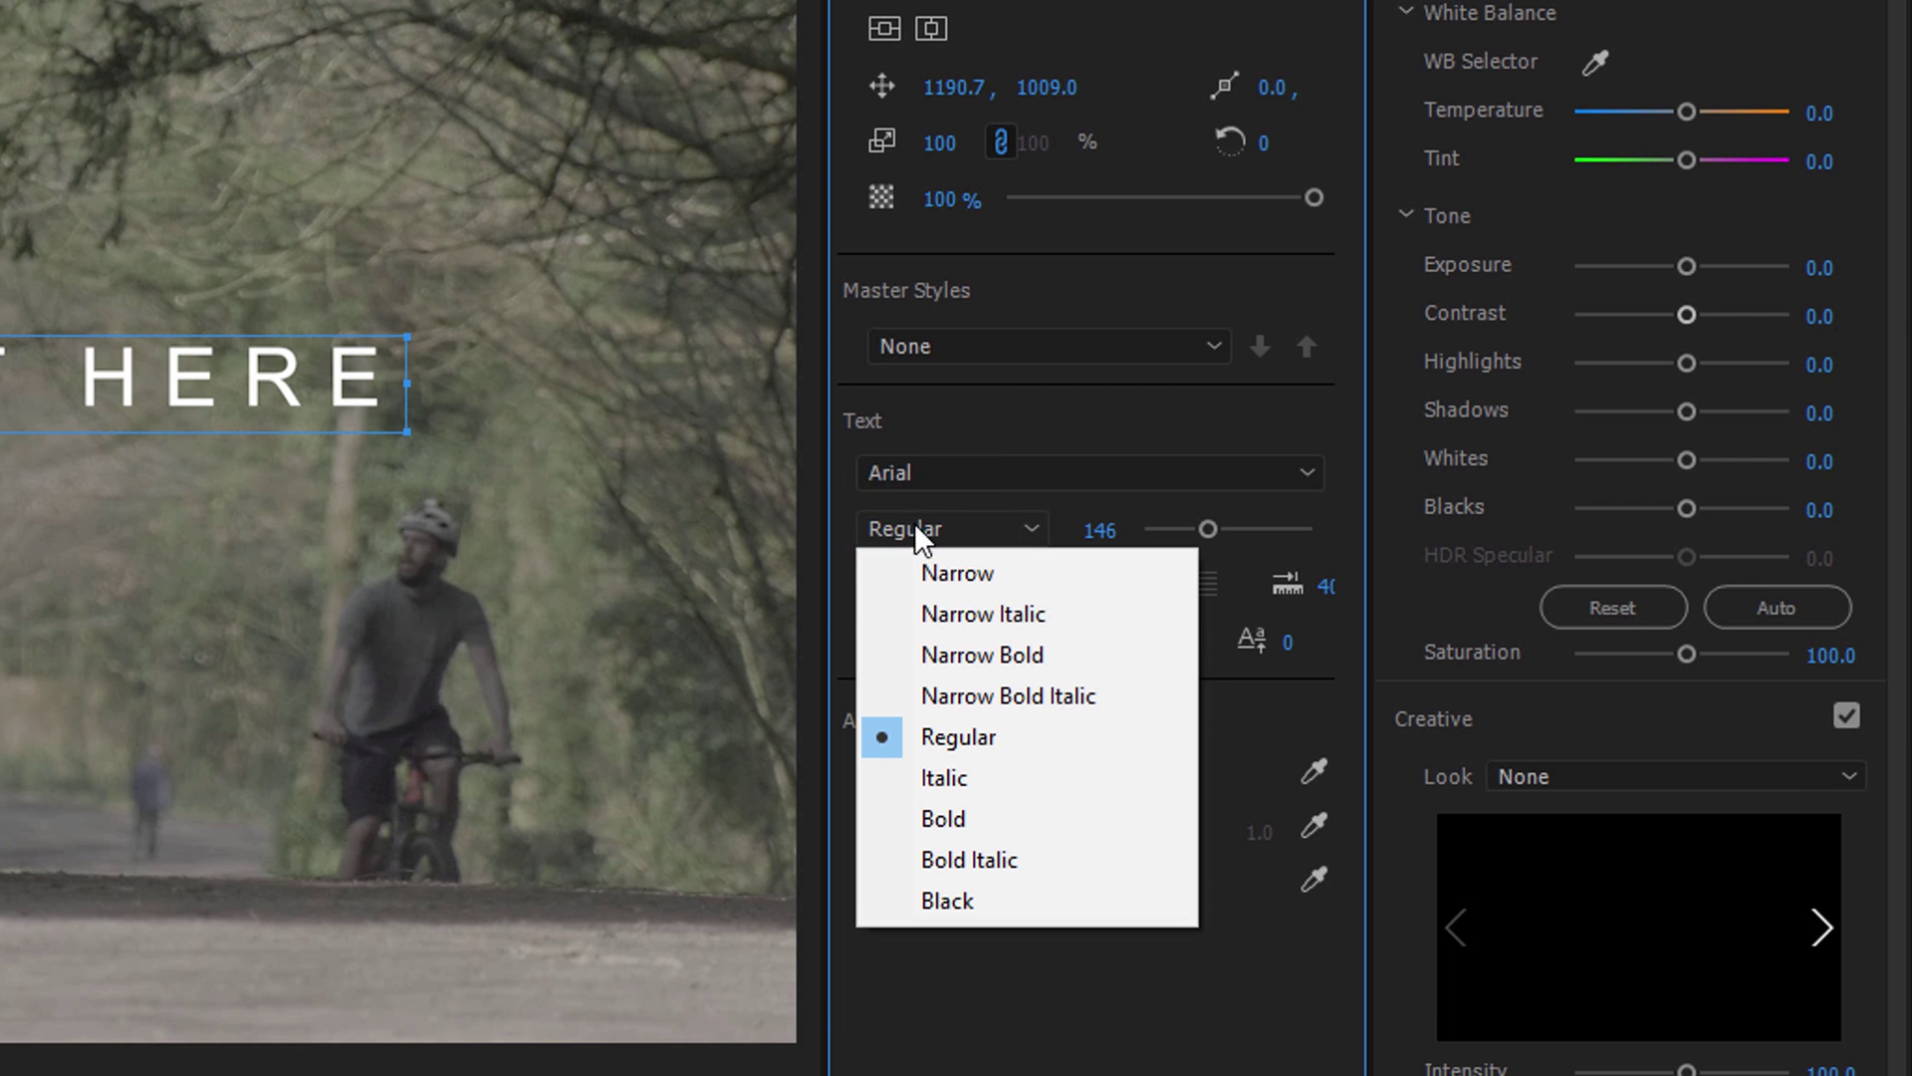
pyautogui.click(894, 469)
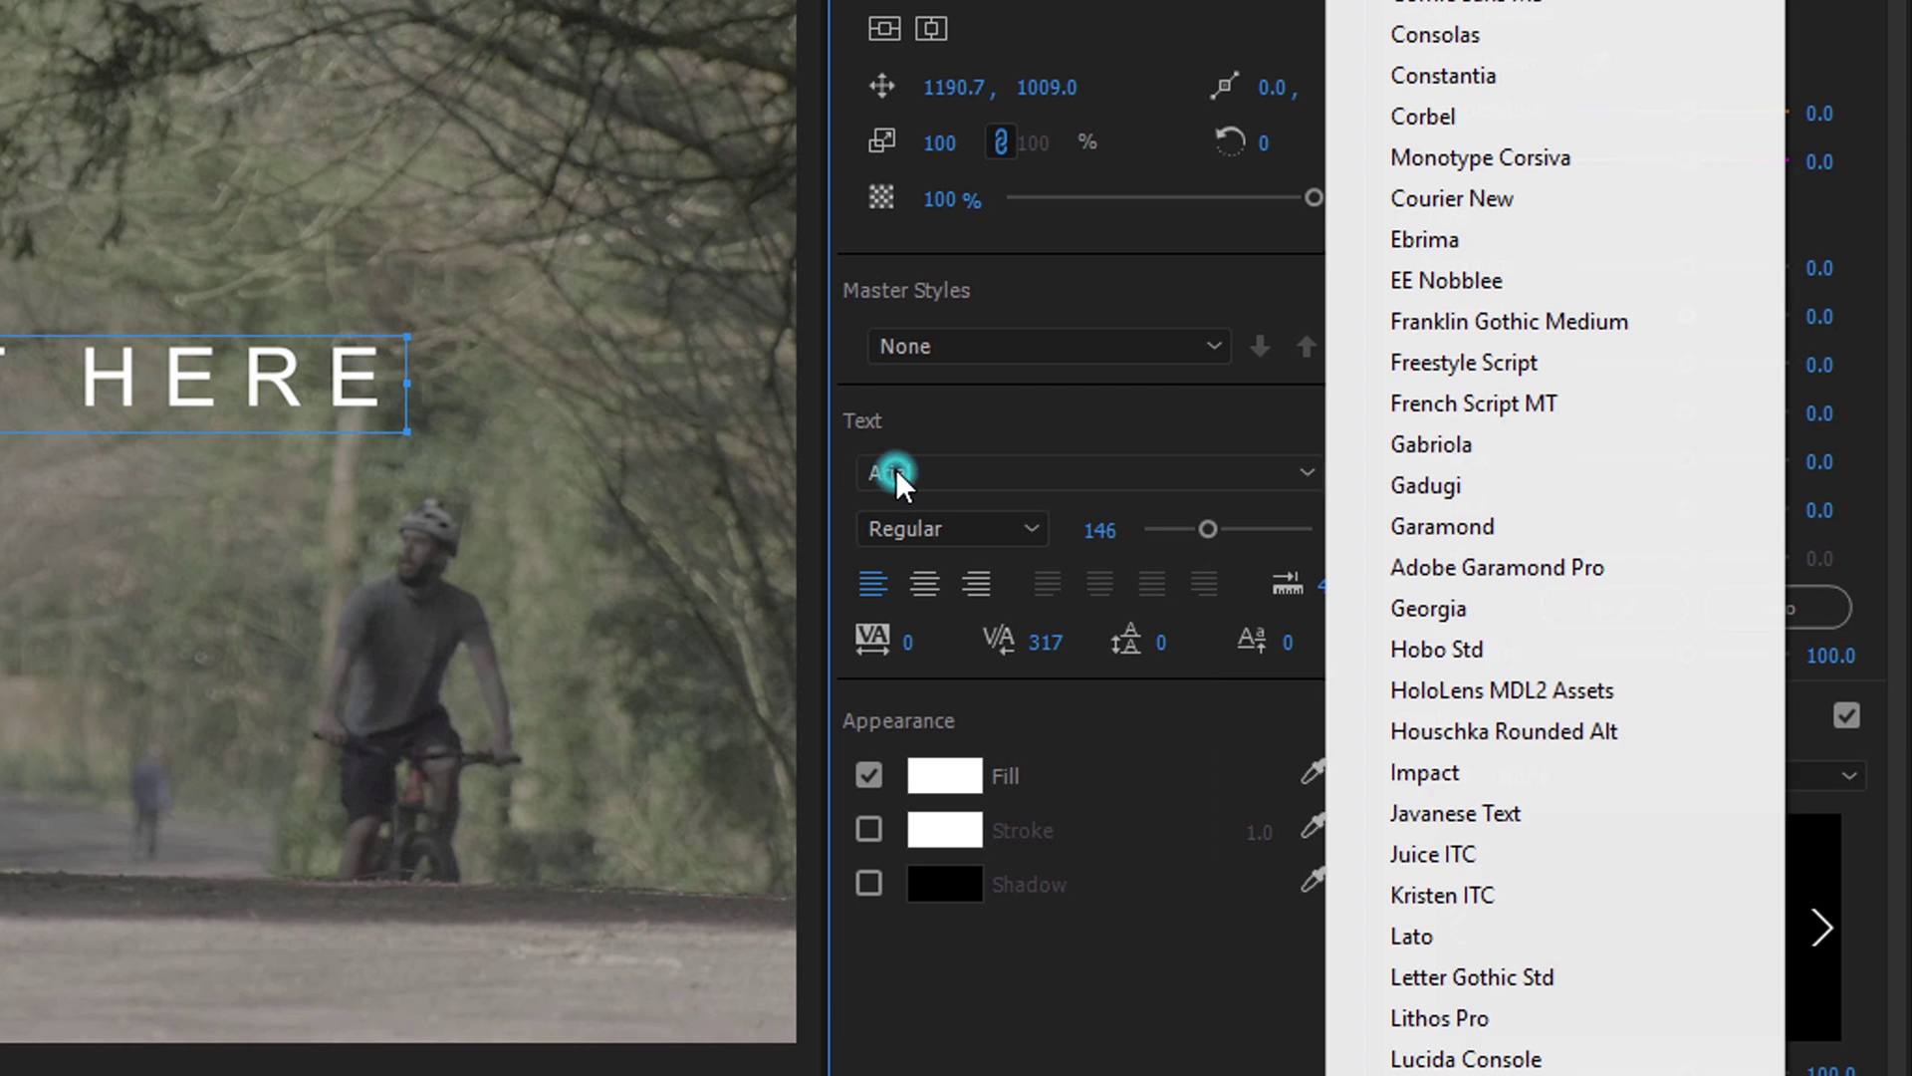
pyautogui.click(1442, 942)
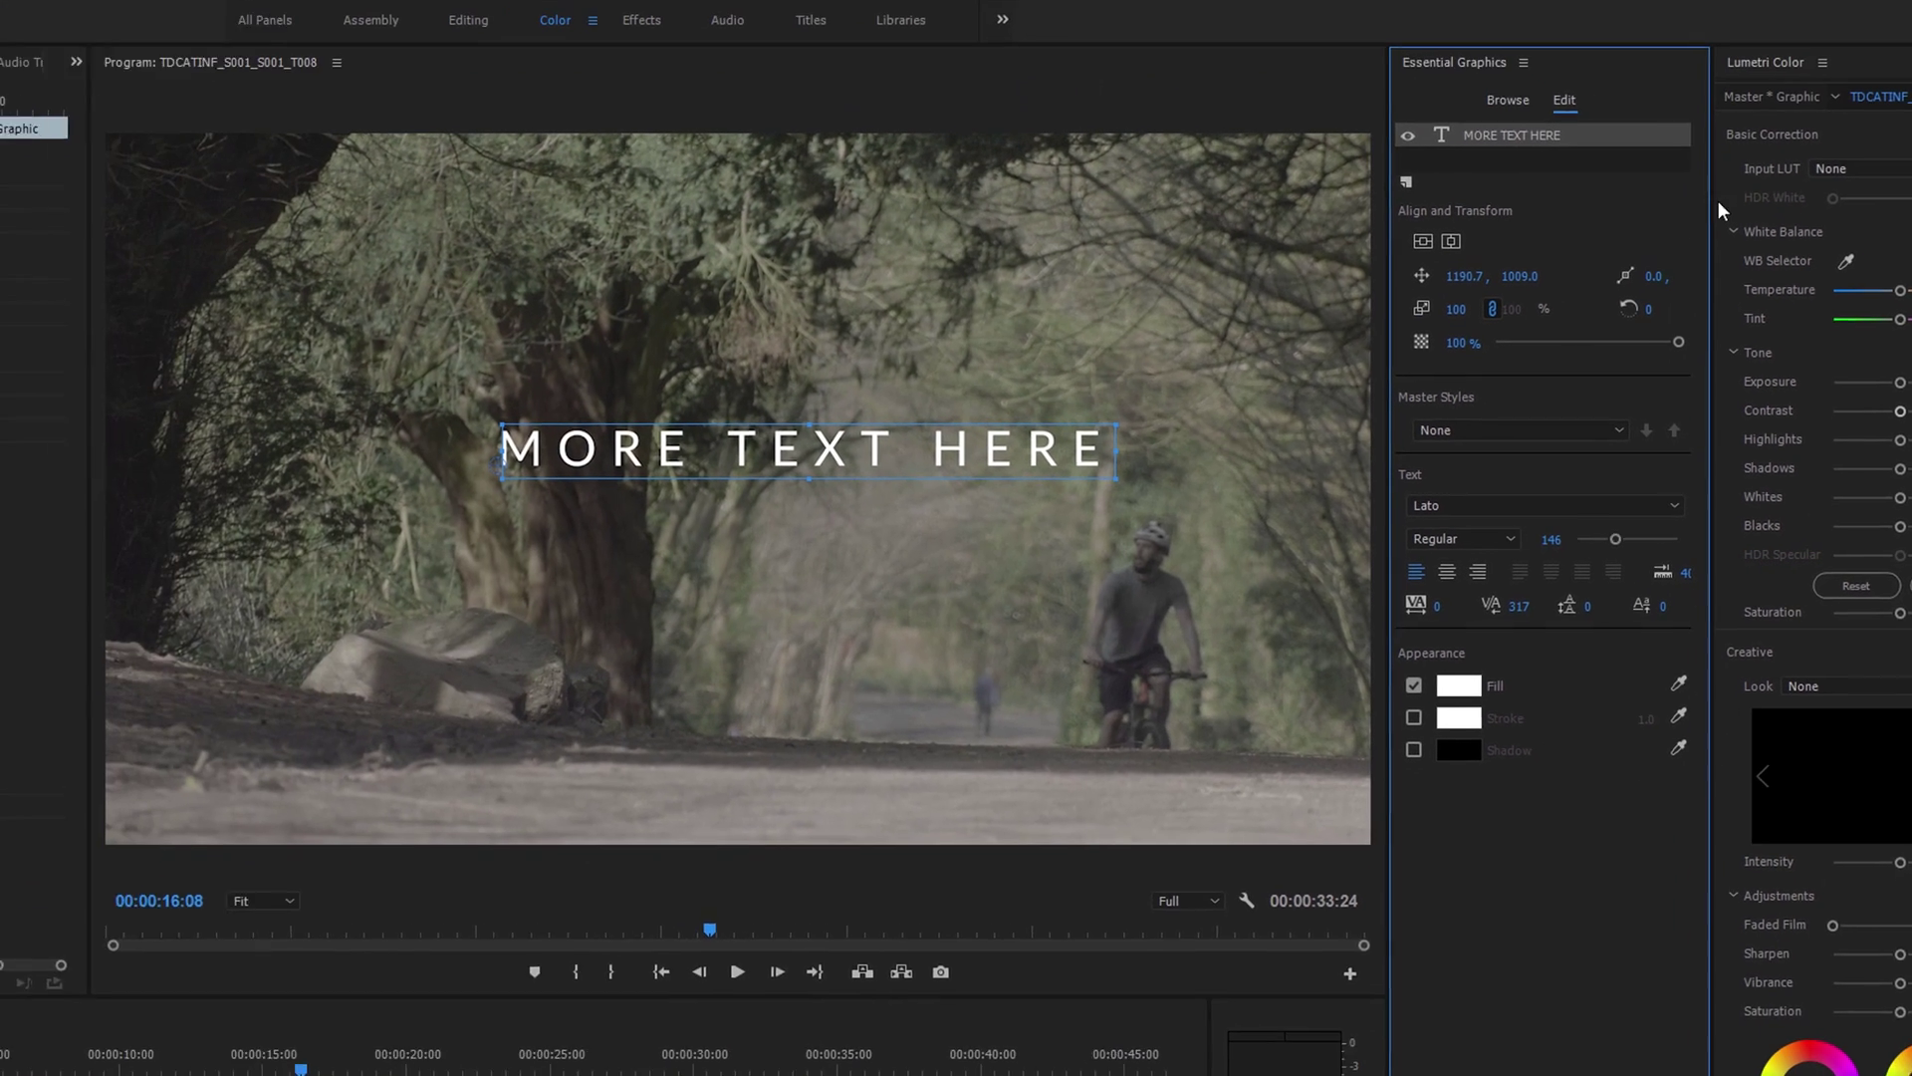
# Step: Centre the title in the frame, then drag Position Y down to about 1947
pyautogui.click(1451, 240)
pyautogui.click(1422, 240)
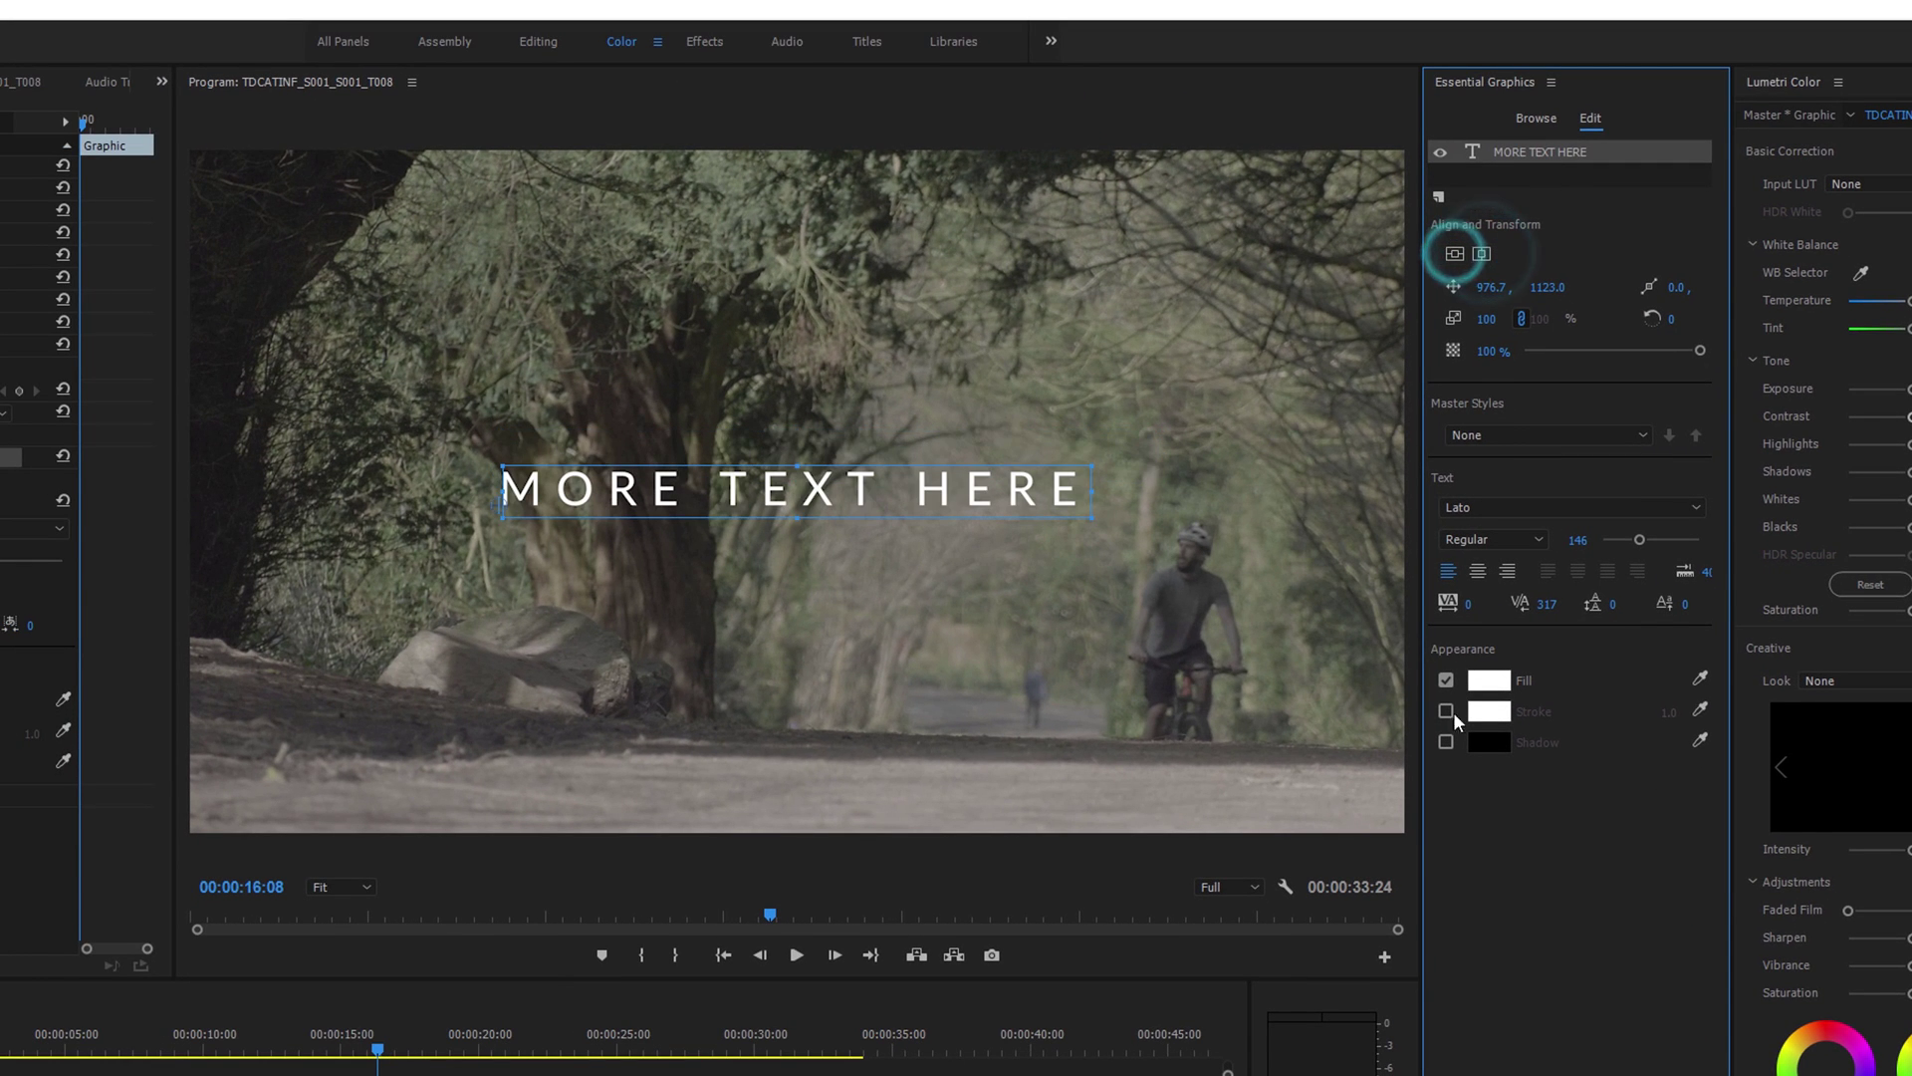
pyautogui.moveTo(1548, 287)
pyautogui.mouseDown()
pyautogui.moveTo(1594, 287)
pyautogui.moveTo(1540, 287)
pyautogui.mouseUp()
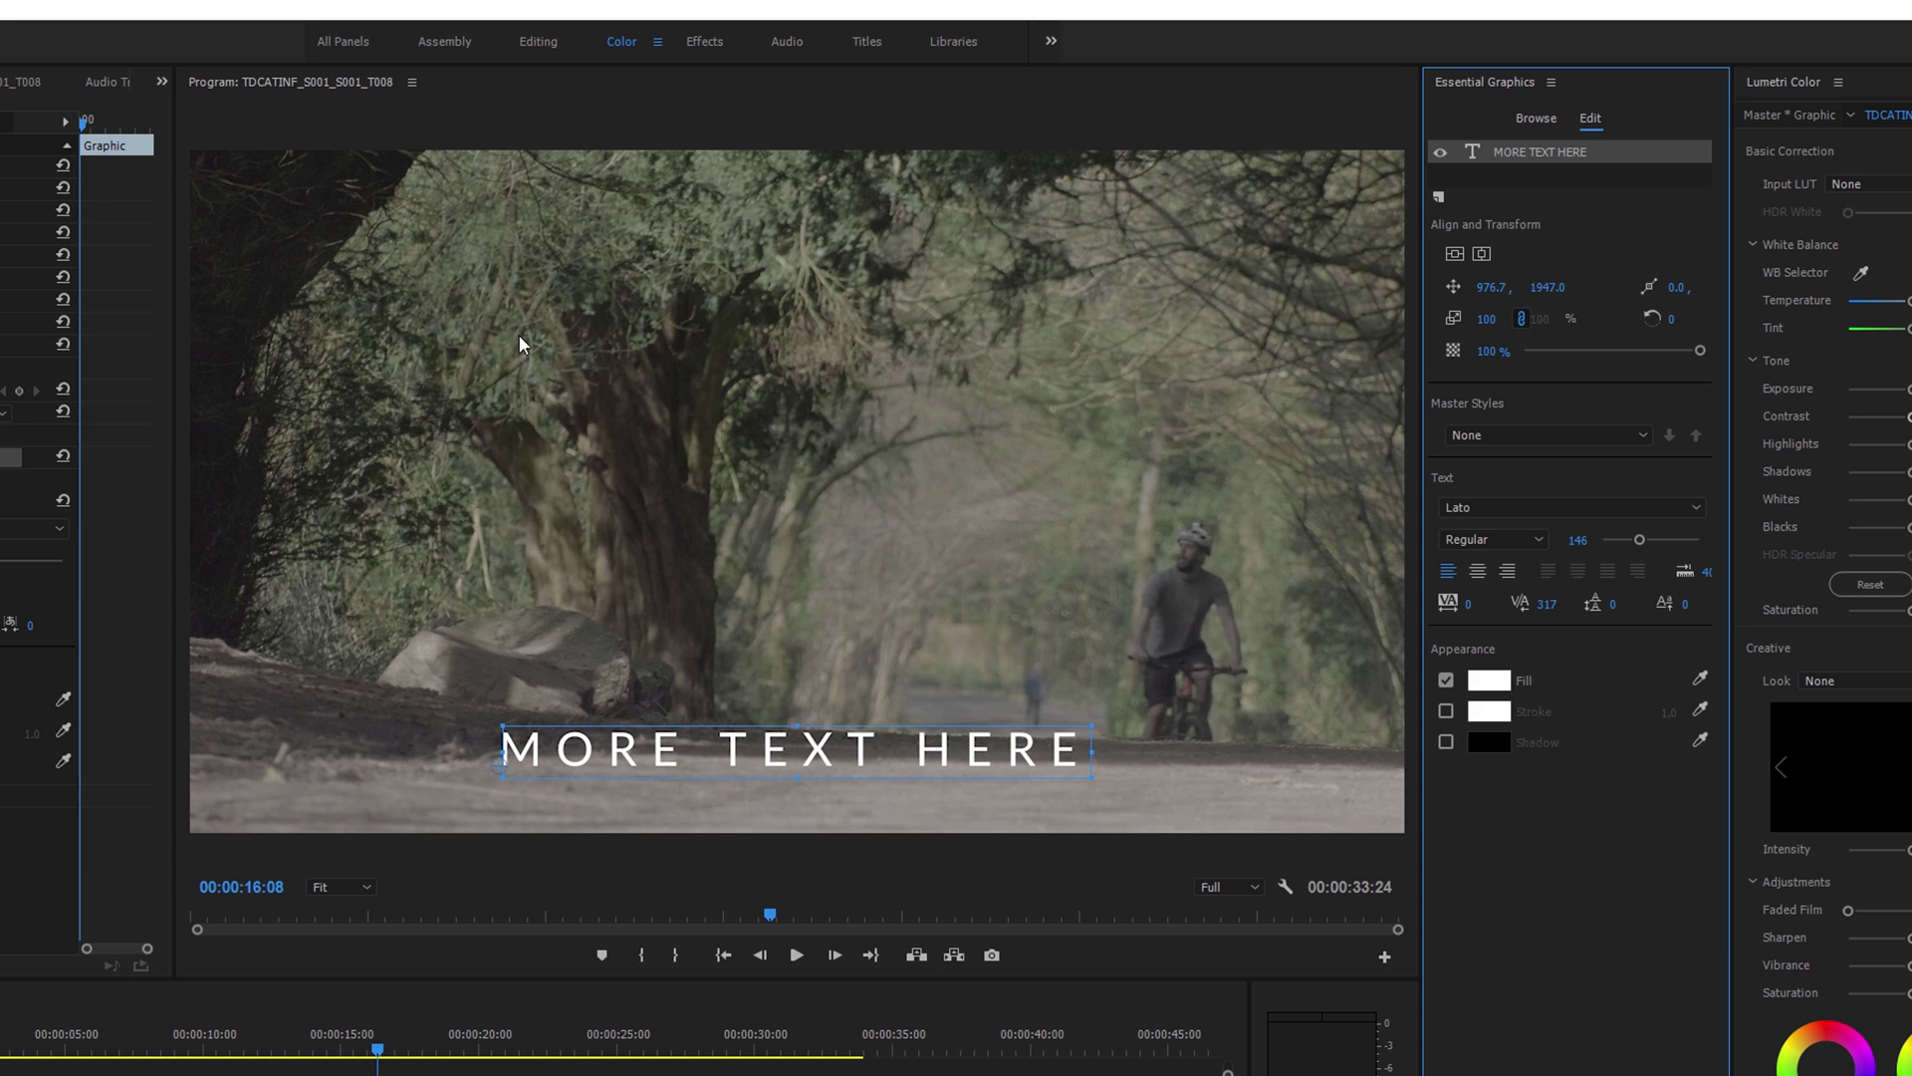
# Step: Add two opacity keyframes near the MORE TEXT HERE clip start and drop the first to 0
pyautogui.click(420, 1049)
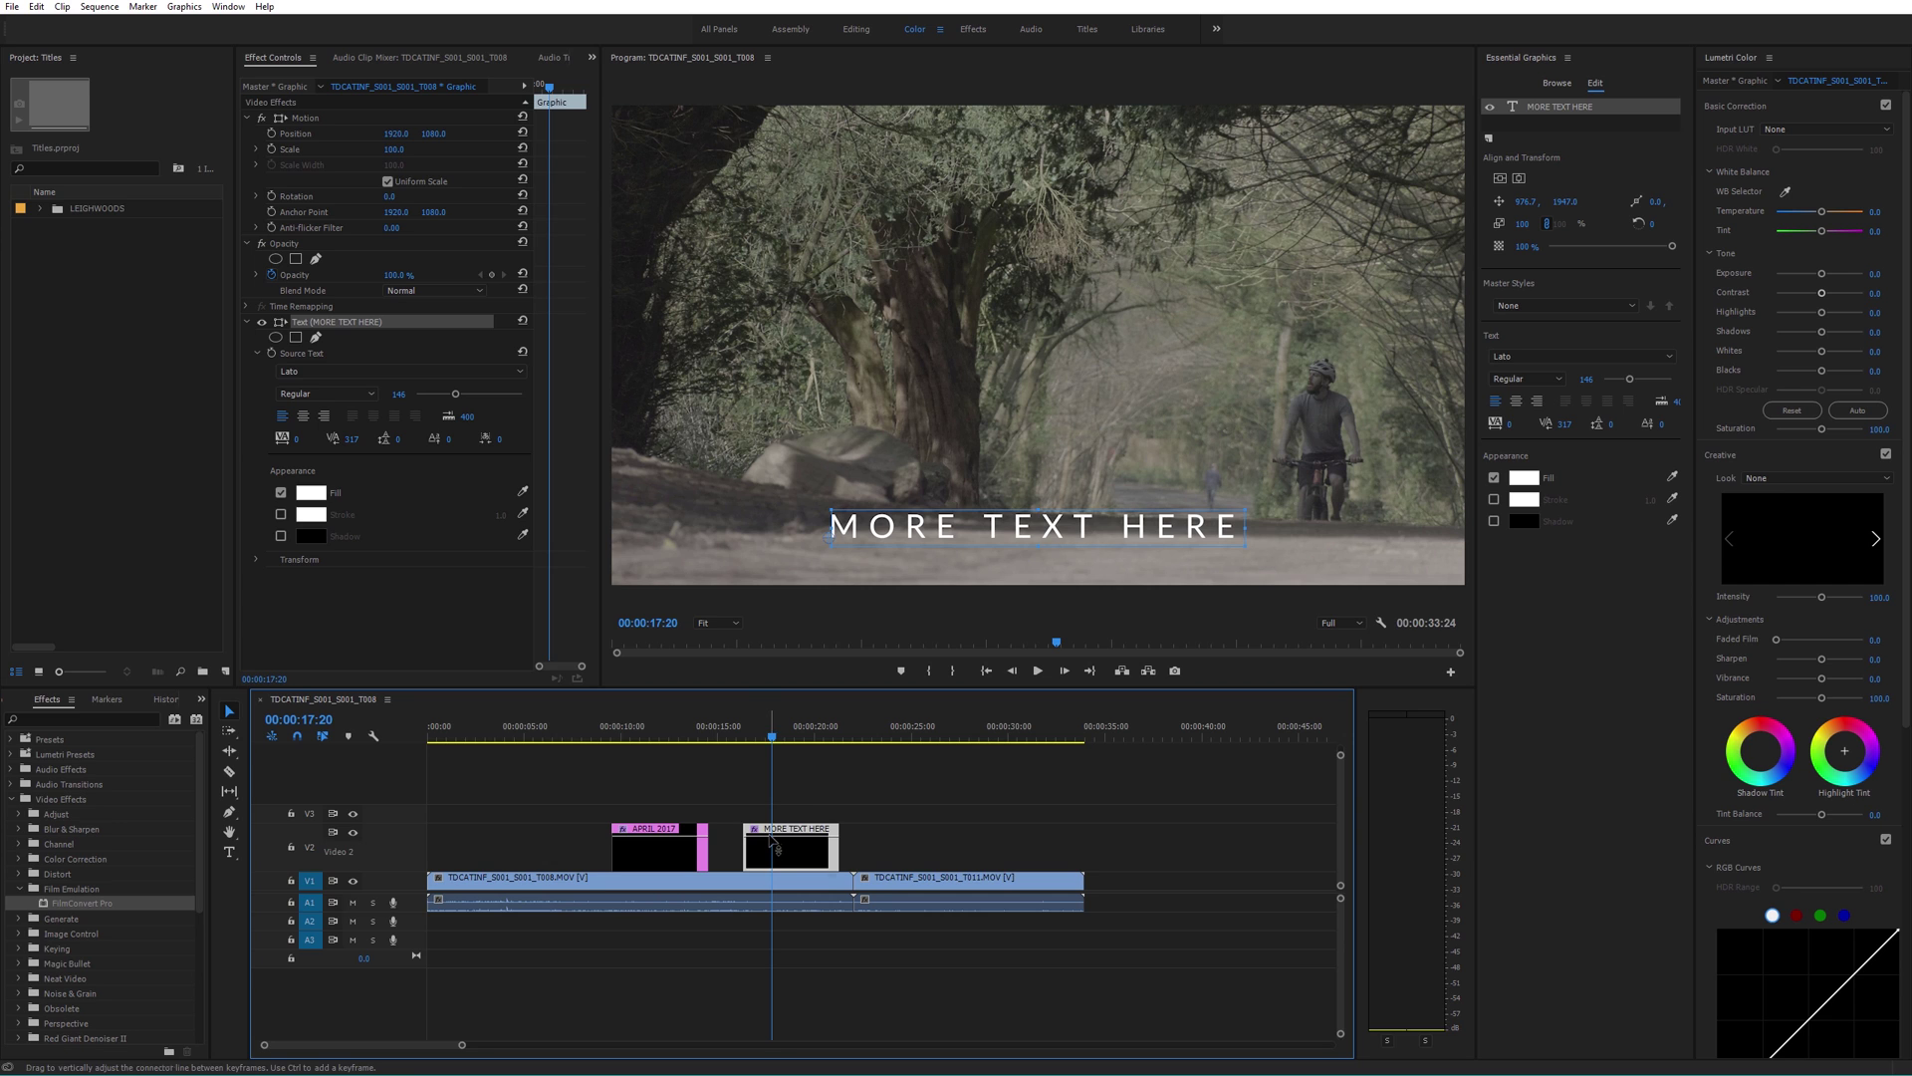
pyautogui.keyDown('ctrl'); pyautogui.click(773, 842); pyautogui.keyUp('ctrl')
pyautogui.keyDown('ctrl'); pyautogui.click(747, 842); pyautogui.keyUp('ctrl')
pyautogui.moveTo(747, 842); pyautogui.dragTo(746, 865)
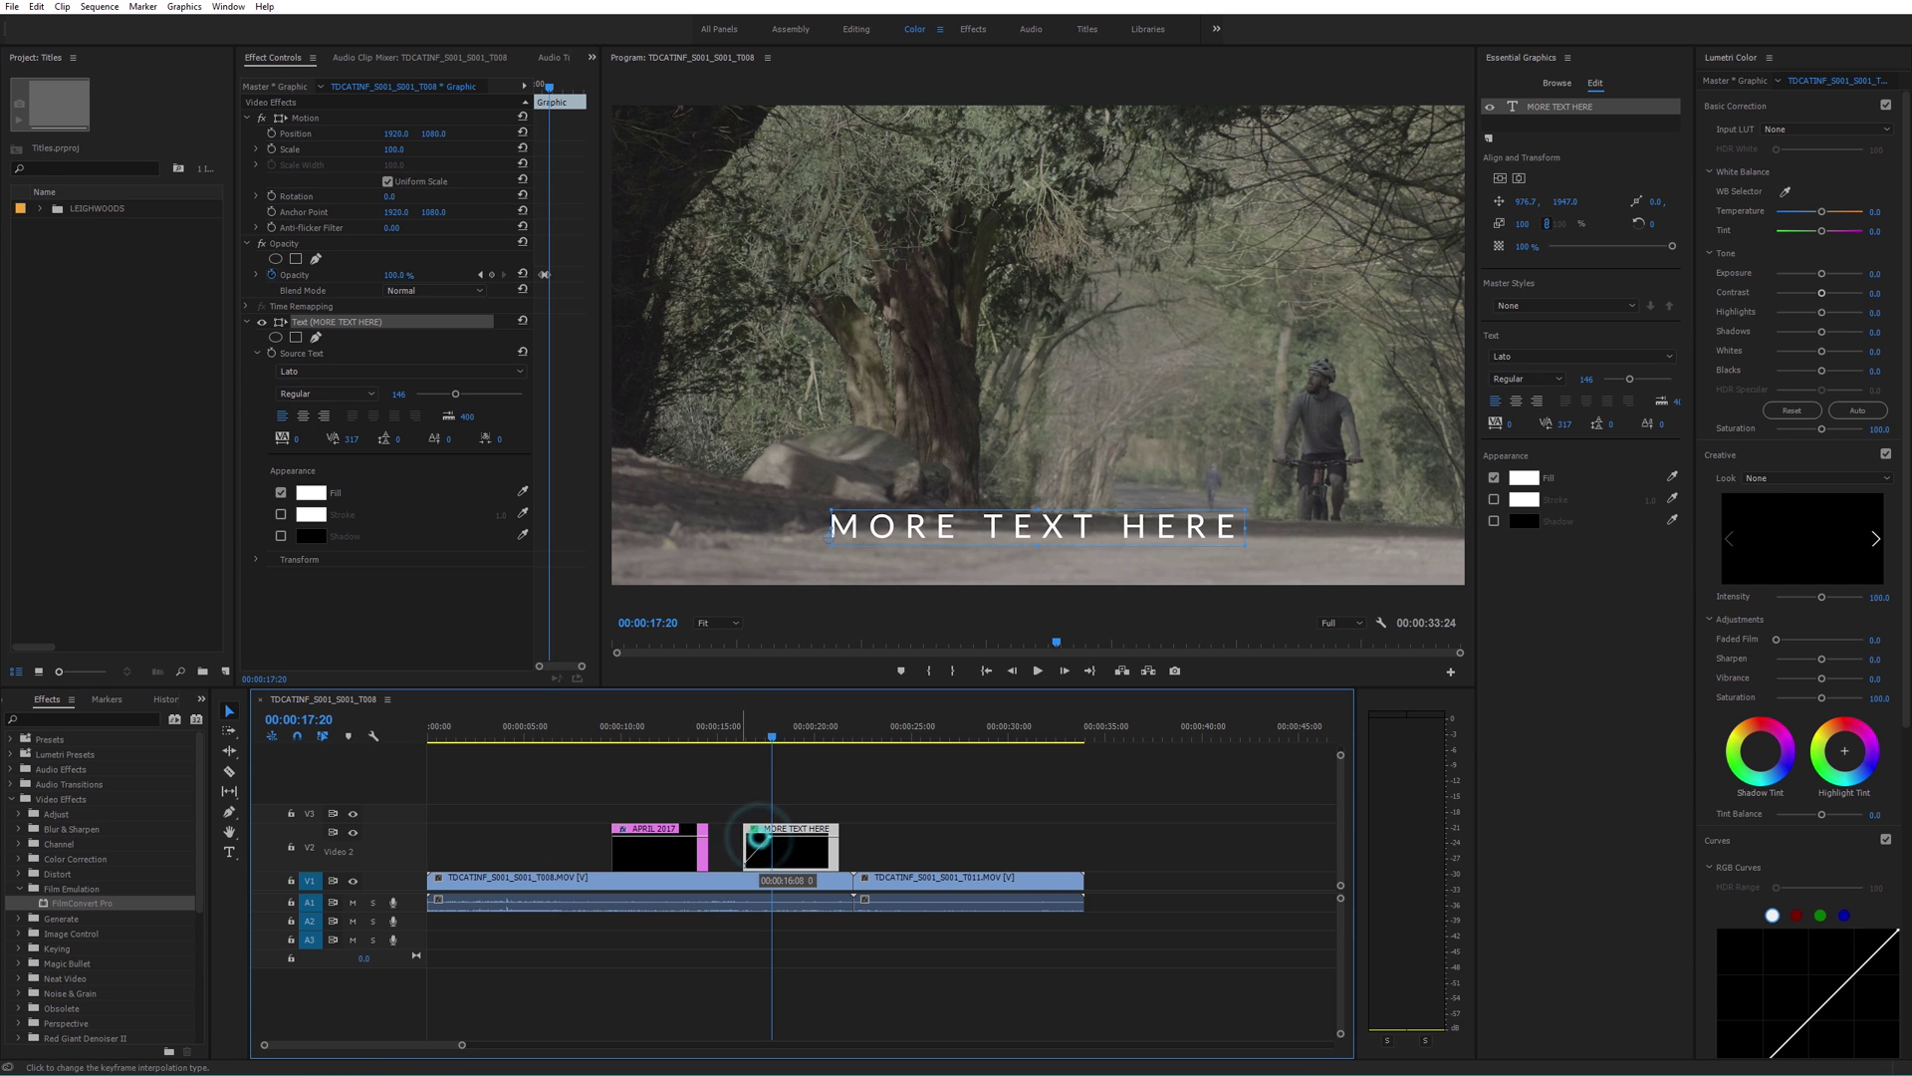
# Step: Play back from 00:00:15:03 to check the fade-in, then jump to 00:00:10:00
pyautogui.click(722, 734)
pyautogui.press('space')
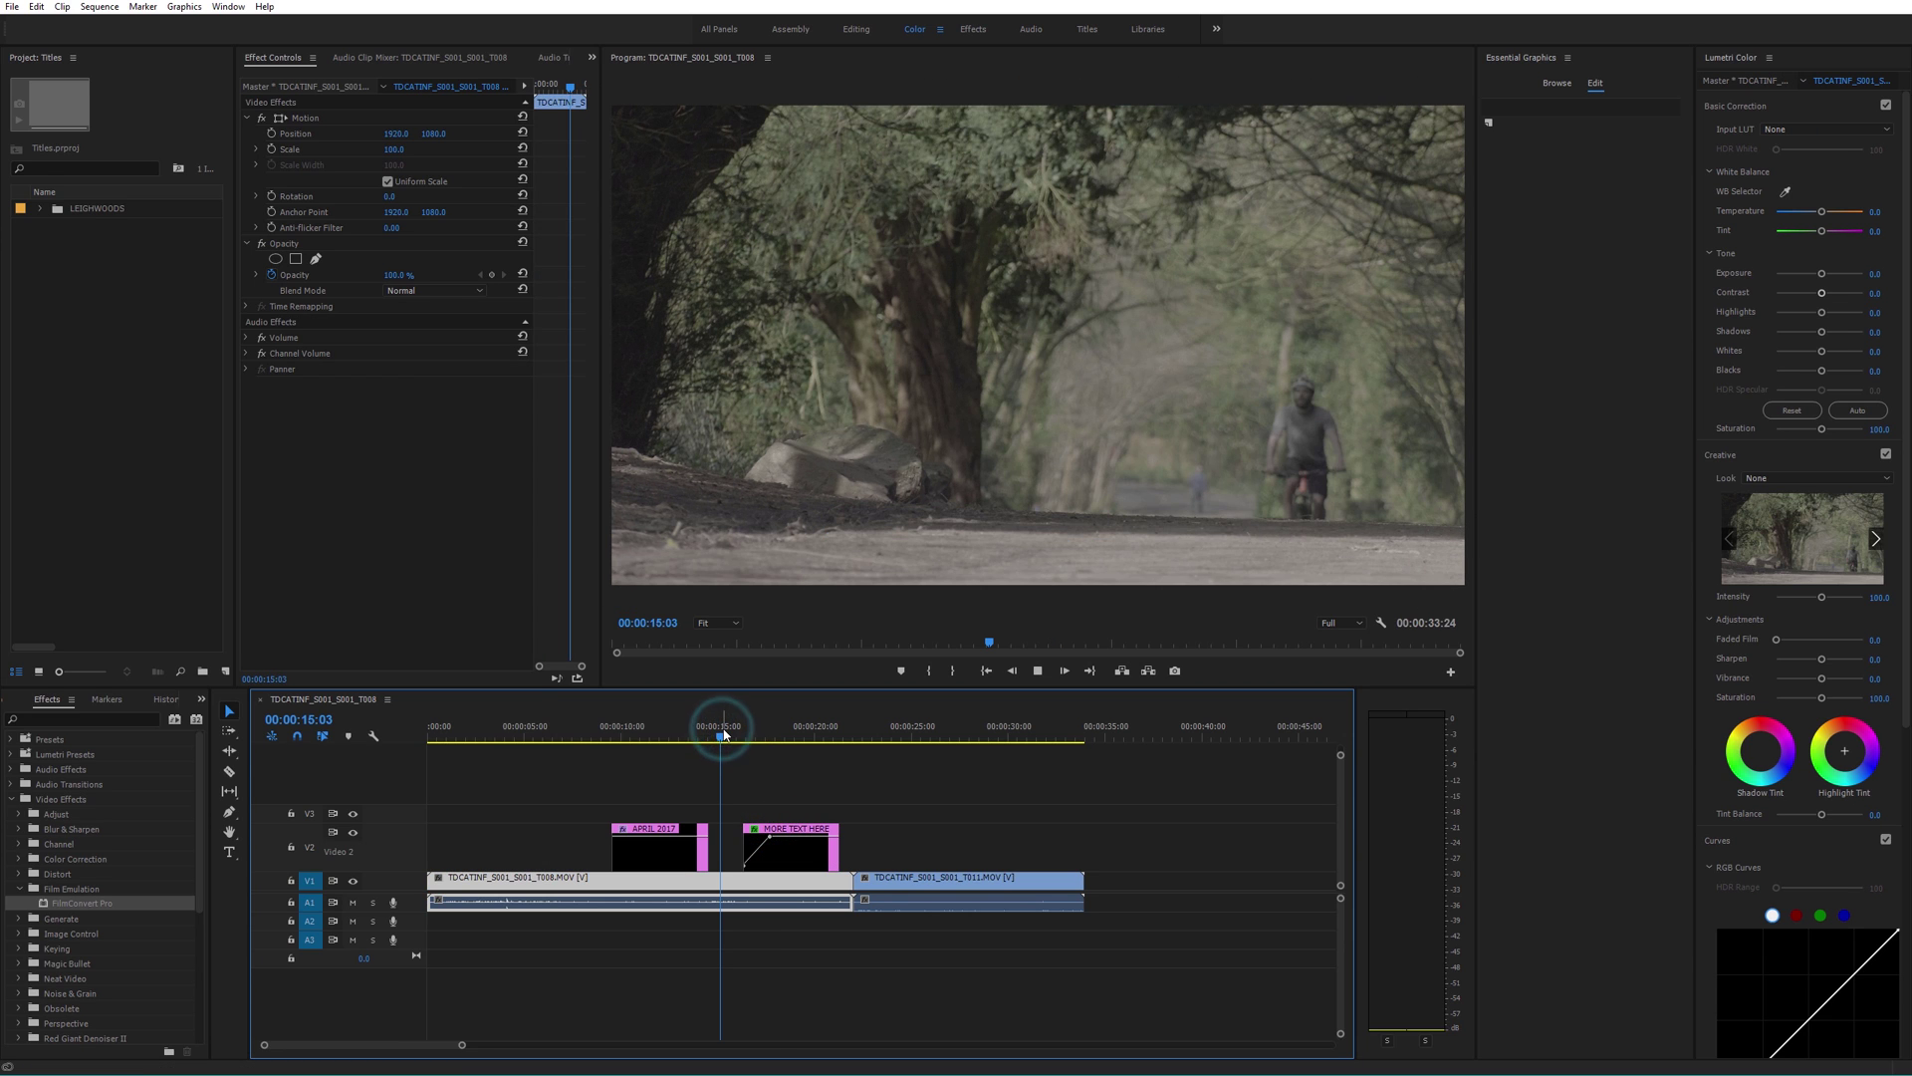
pyautogui.click(1065, 670)
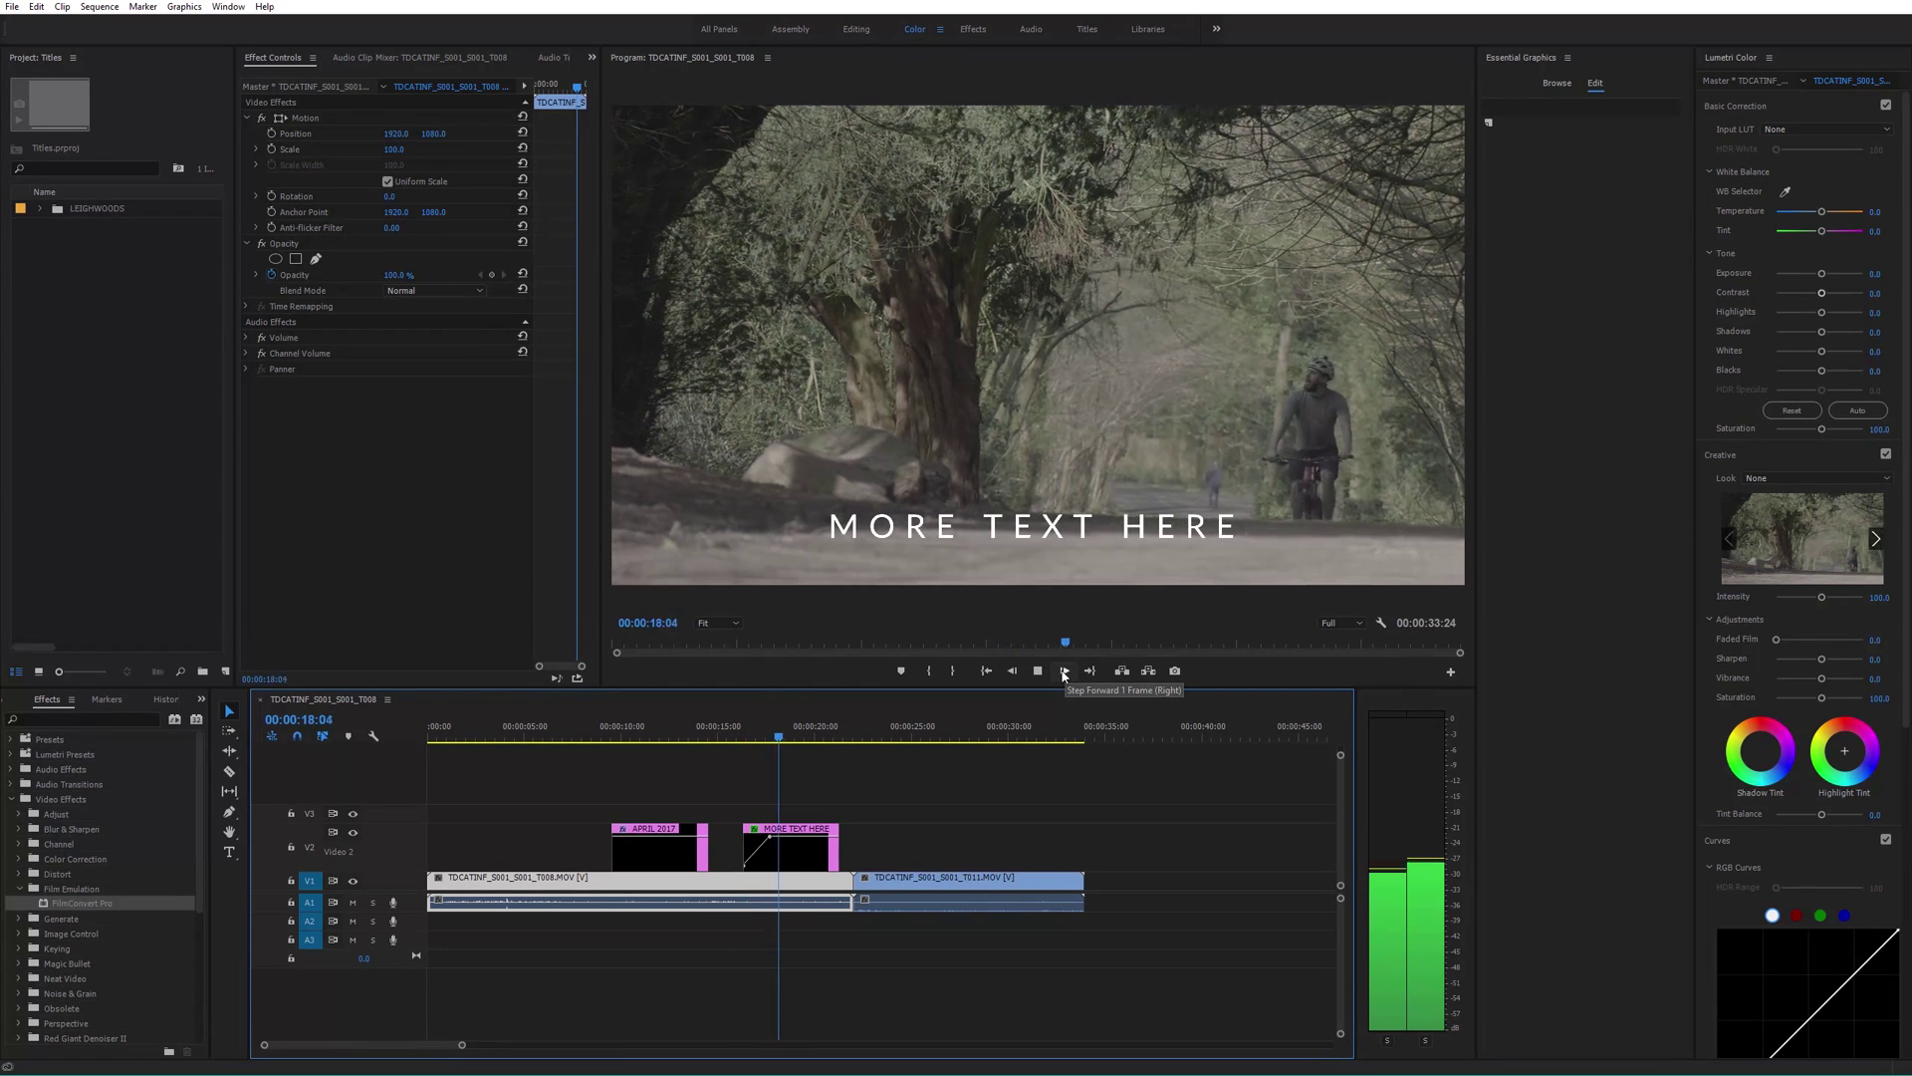
pyautogui.click(1065, 670)
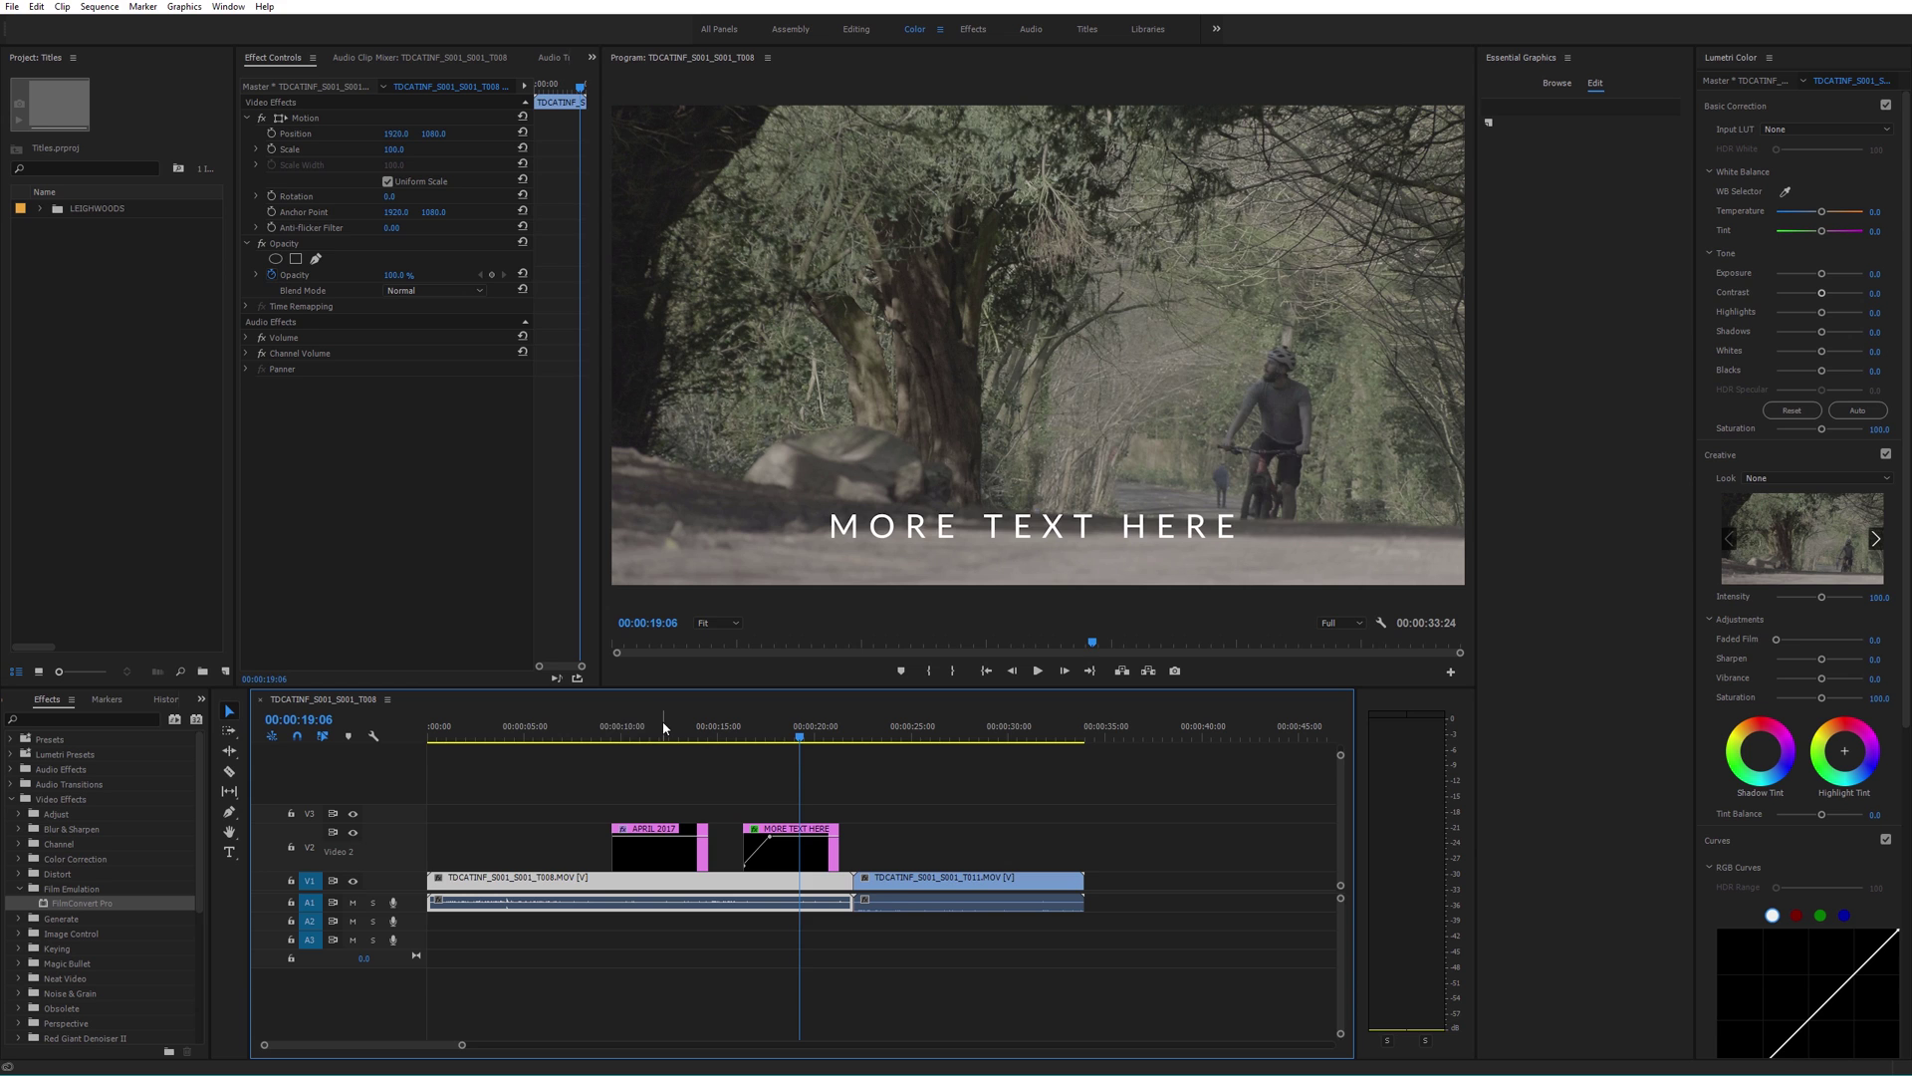
pyautogui.click(624, 730)
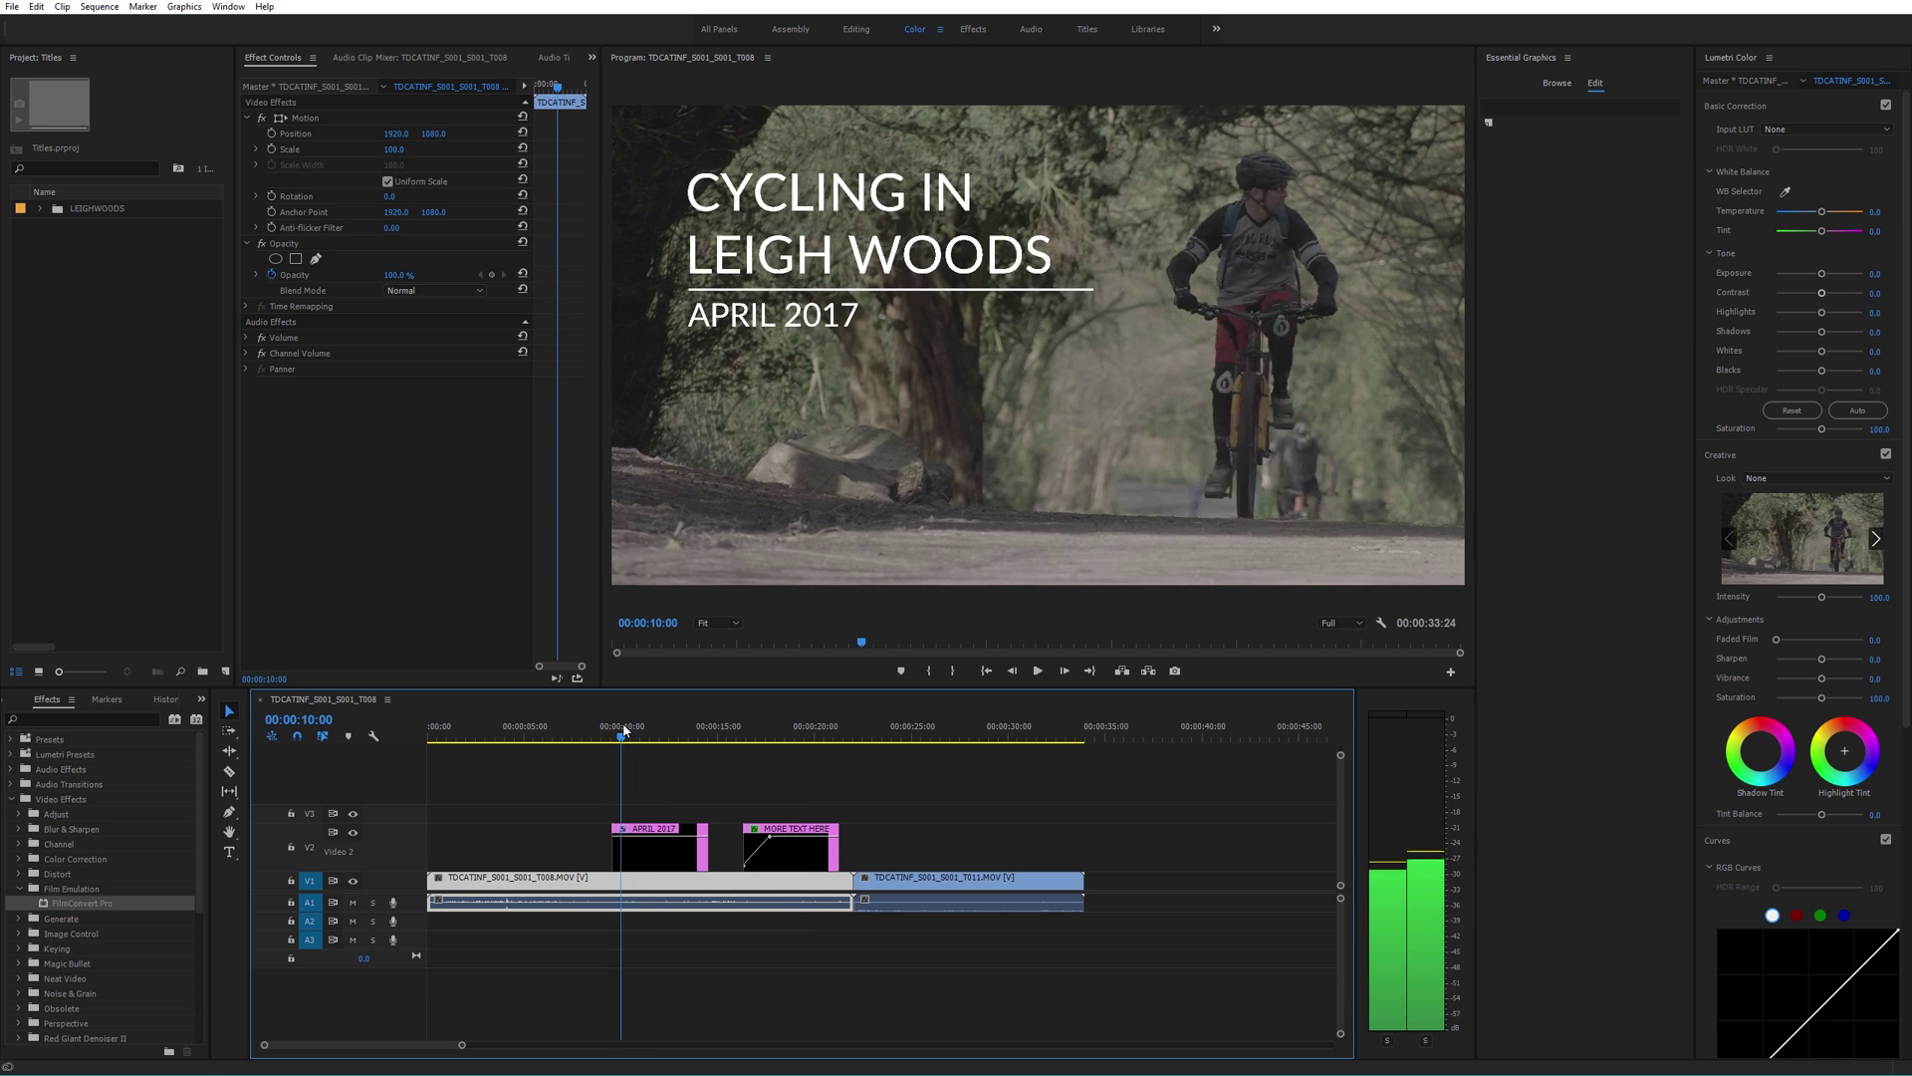
# Step: Select the APRIL 2017 title clip and play its fade-in from 00:00:08:24
pyautogui.moveTo(624, 730); pyautogui.dragTo(601, 730)
pyautogui.click(641, 843)
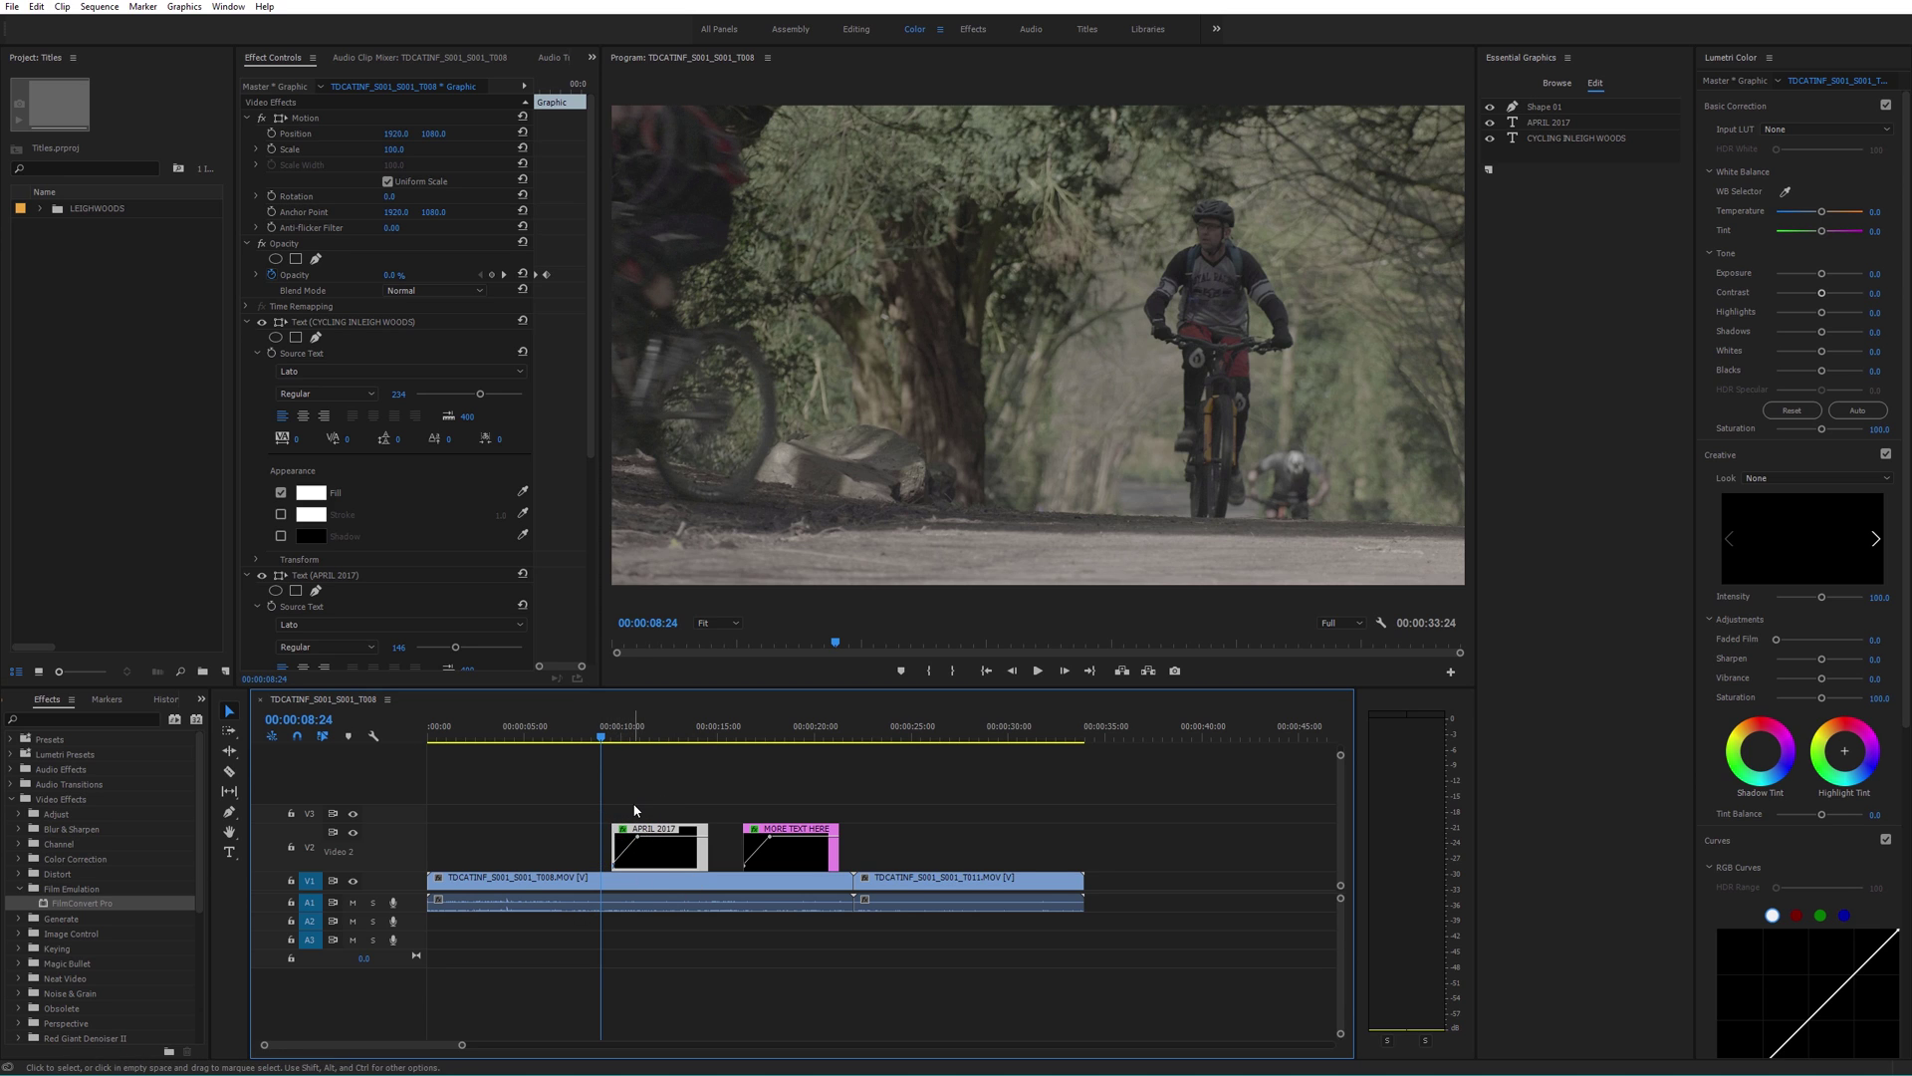
pyautogui.press('space')
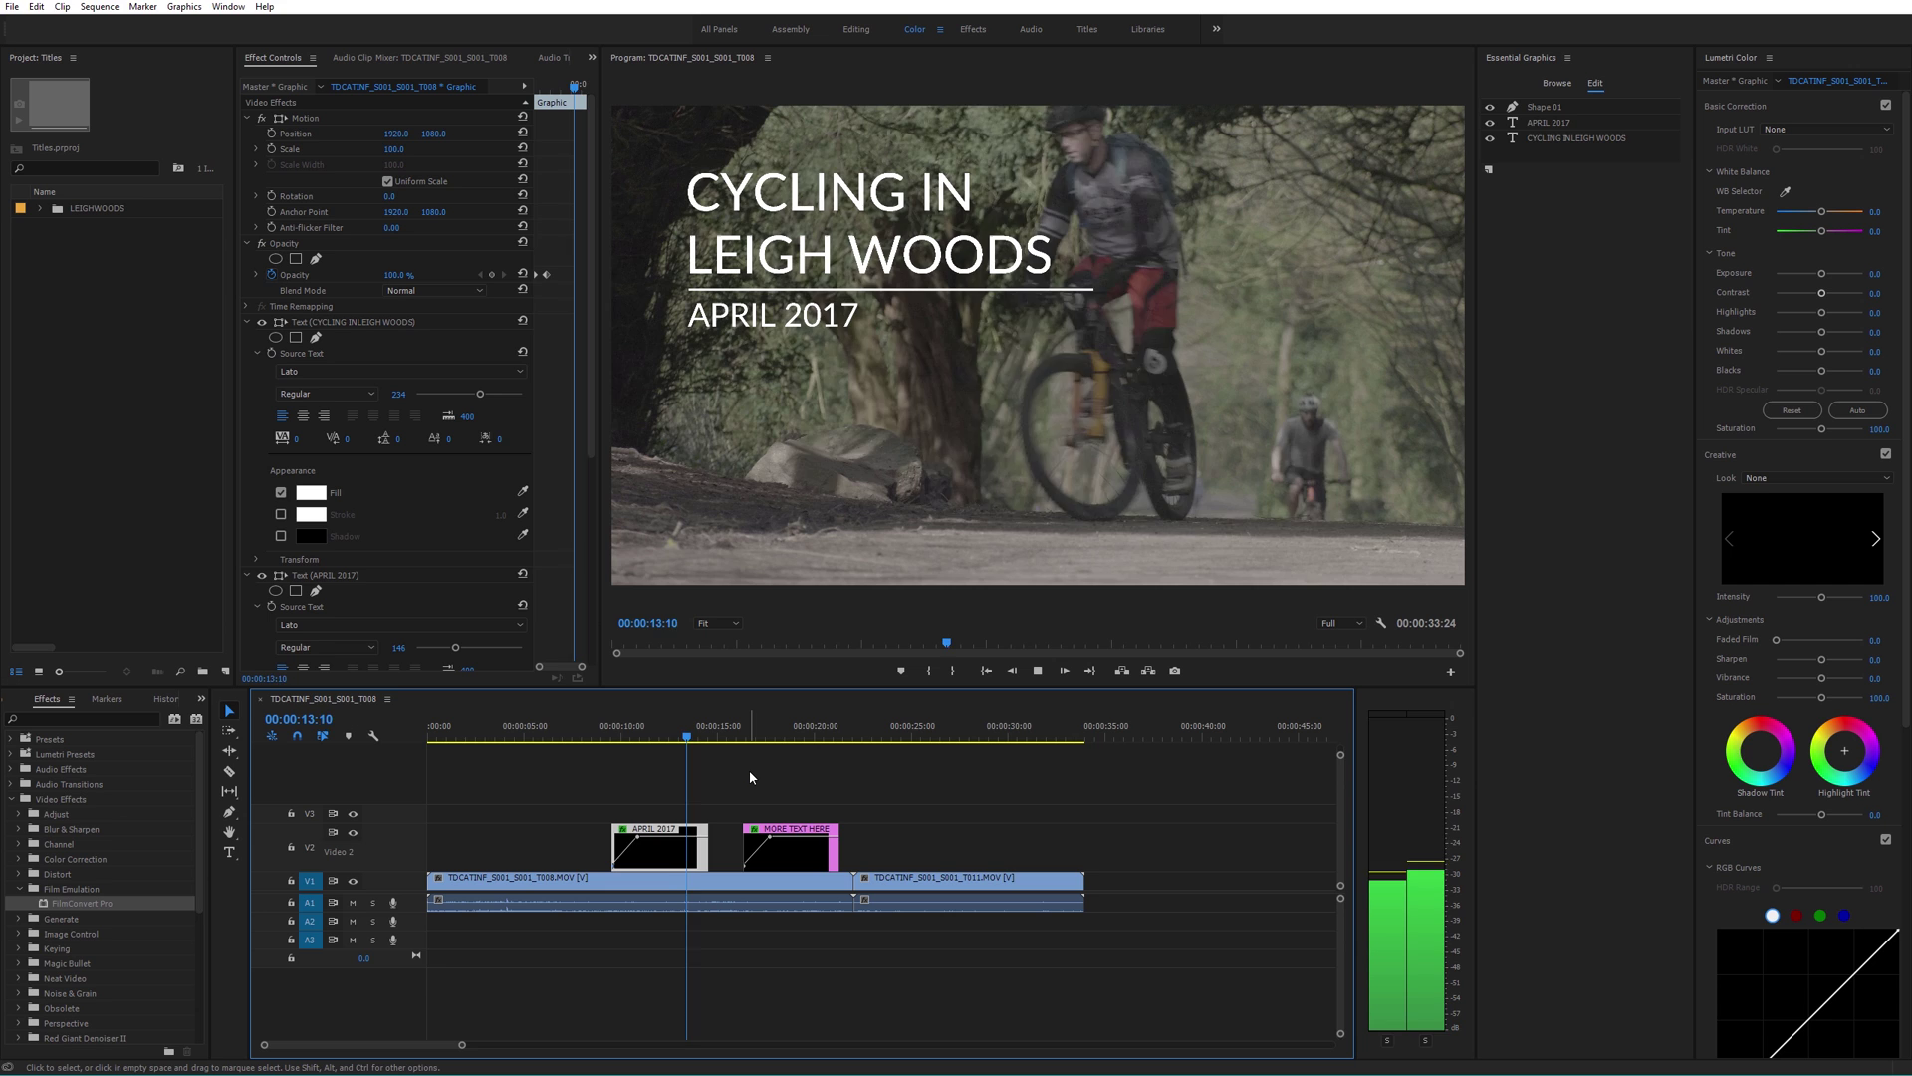
pyautogui.press('space')
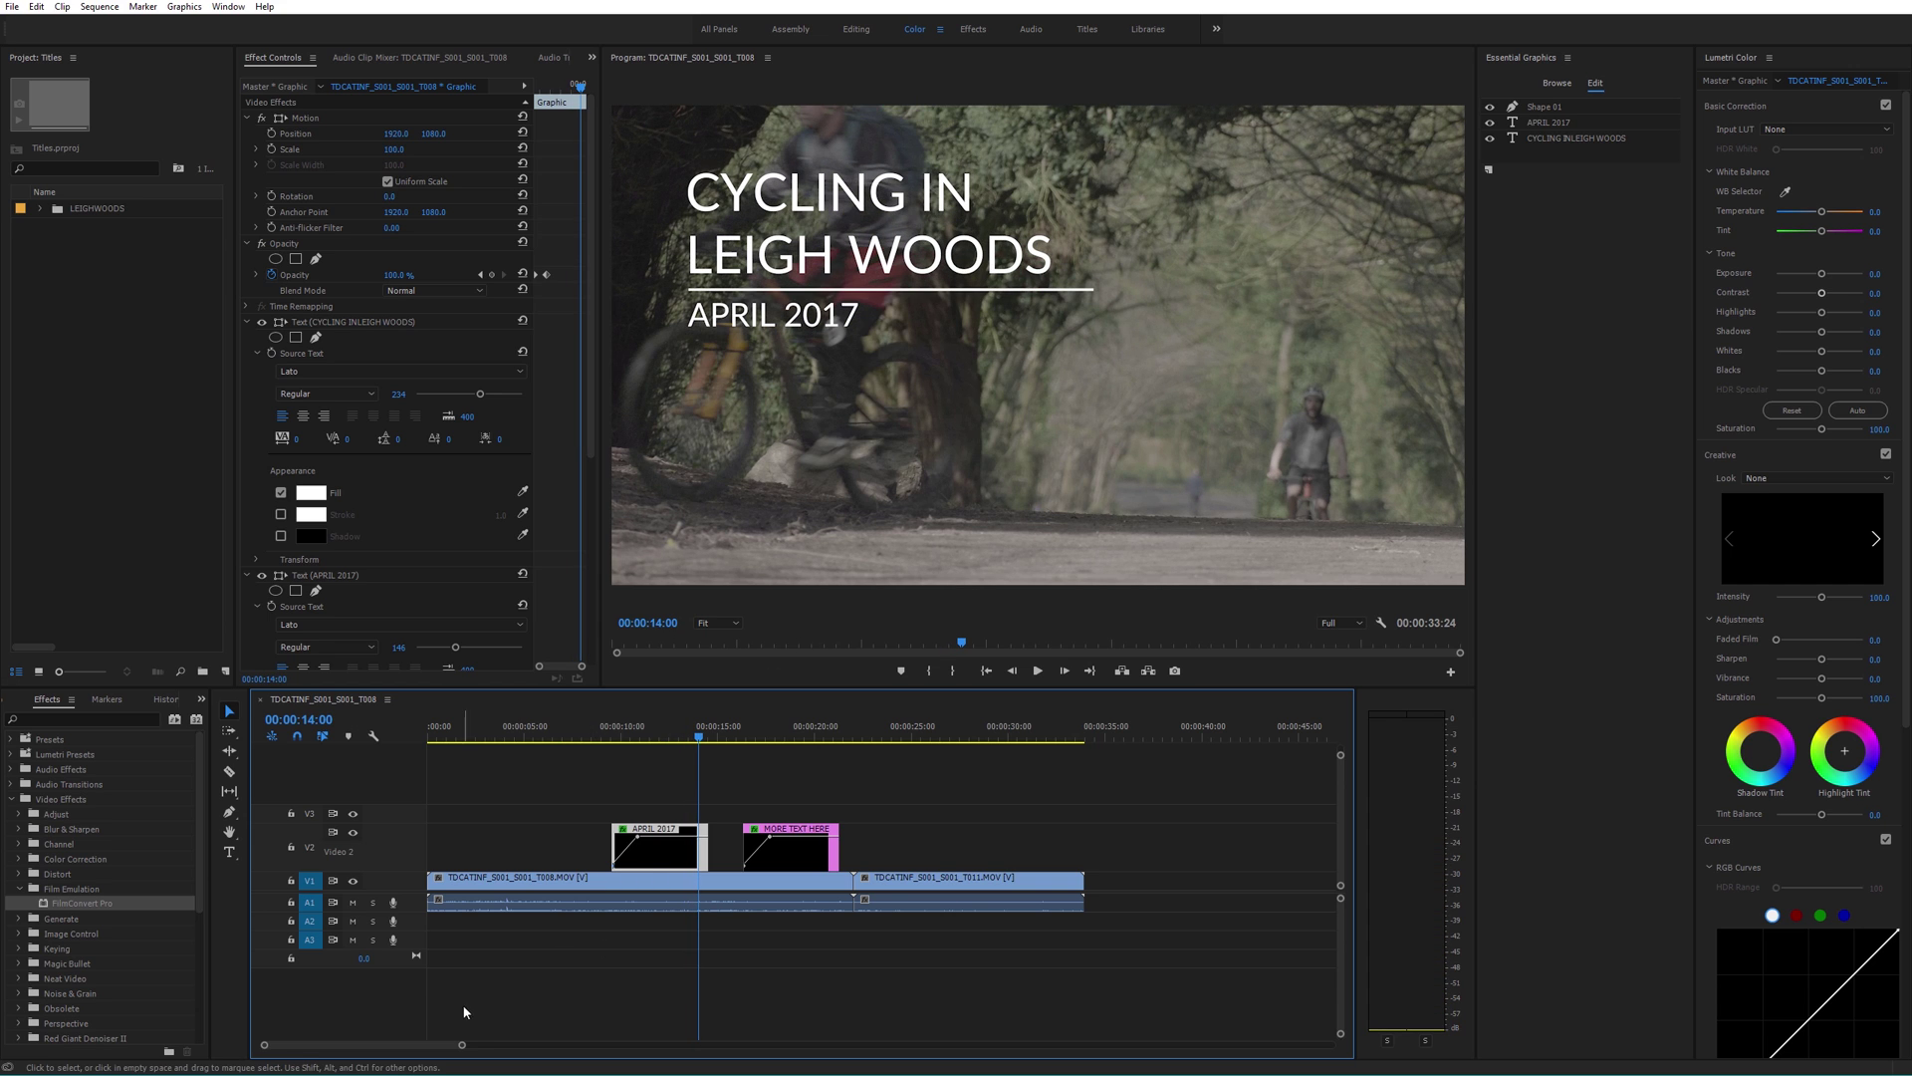
# Step: Add two opacity keyframes around 00:00:12:21 on the APRIL 2017 clip and drop the later one to 0%
pyautogui.scroll(5, 462, 1046)
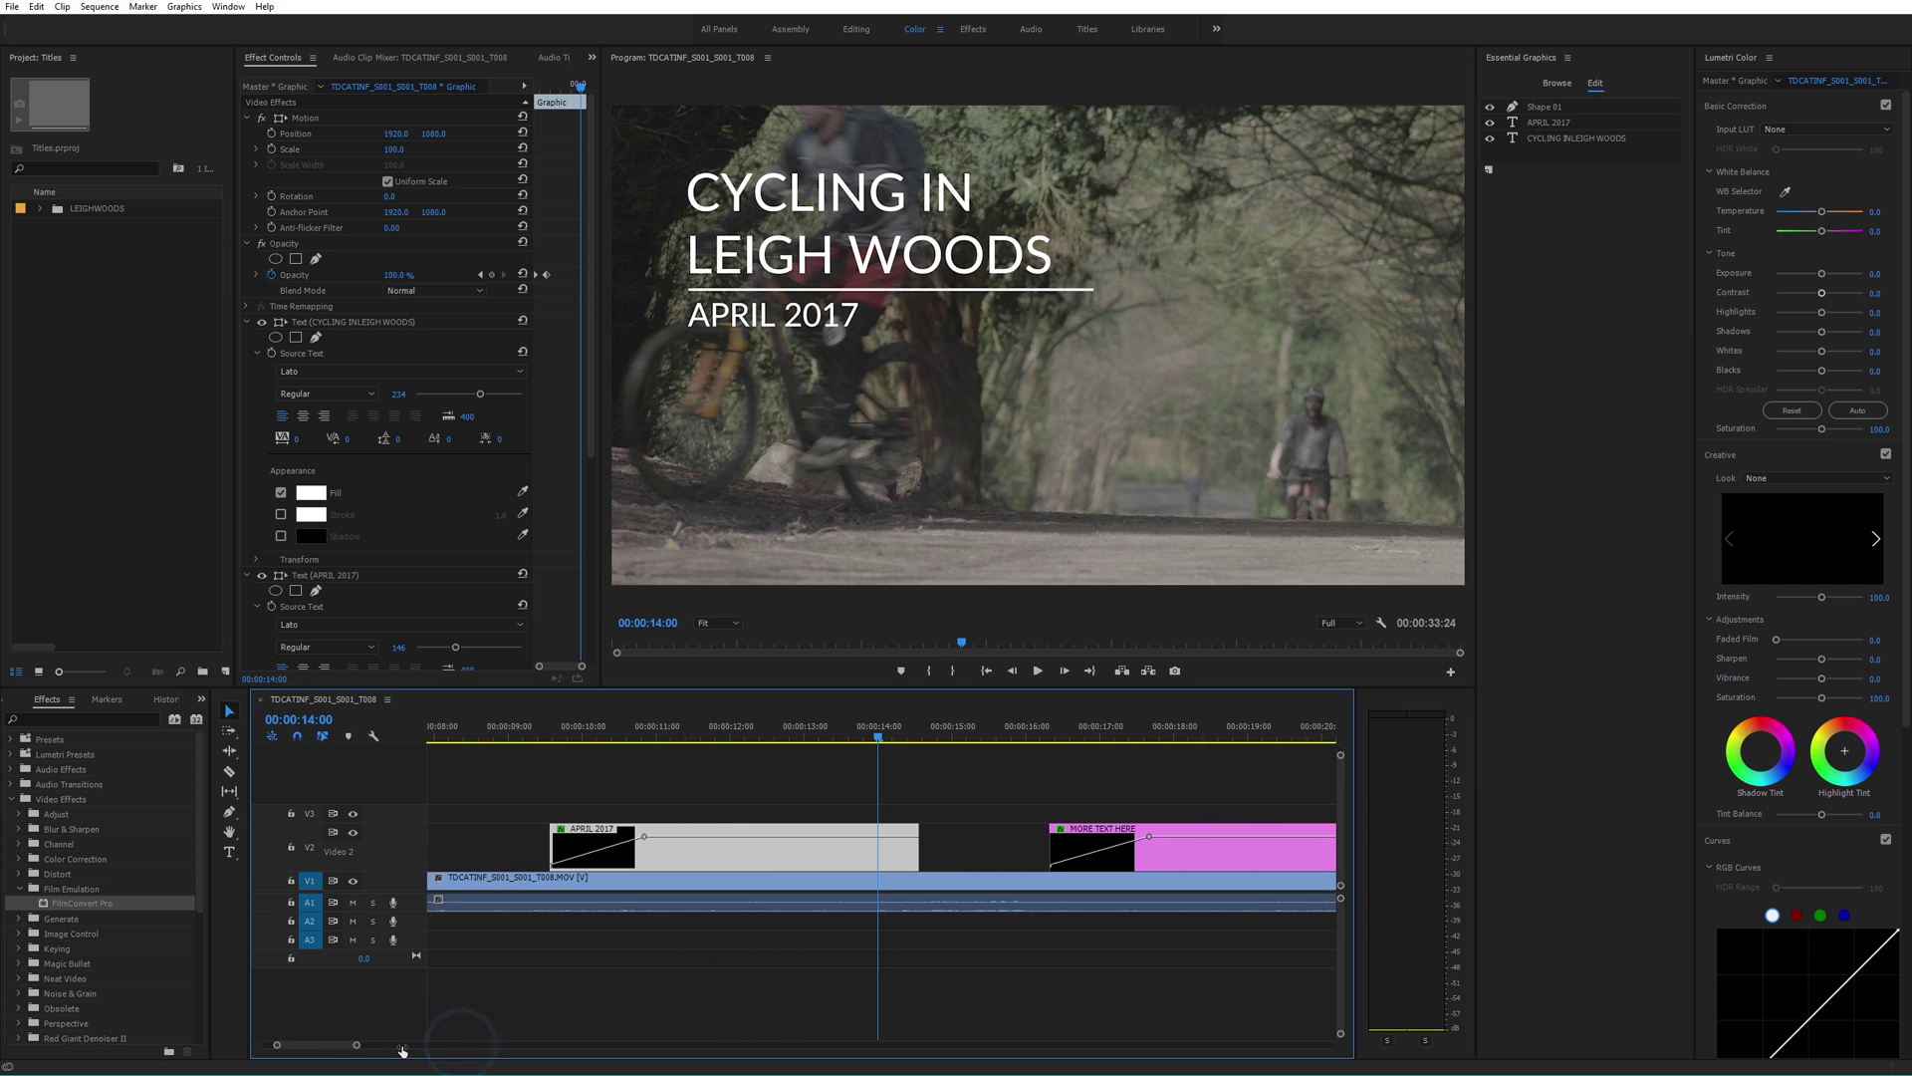
pyautogui.moveTo(824, 735); pyautogui.dragTo(794, 735)
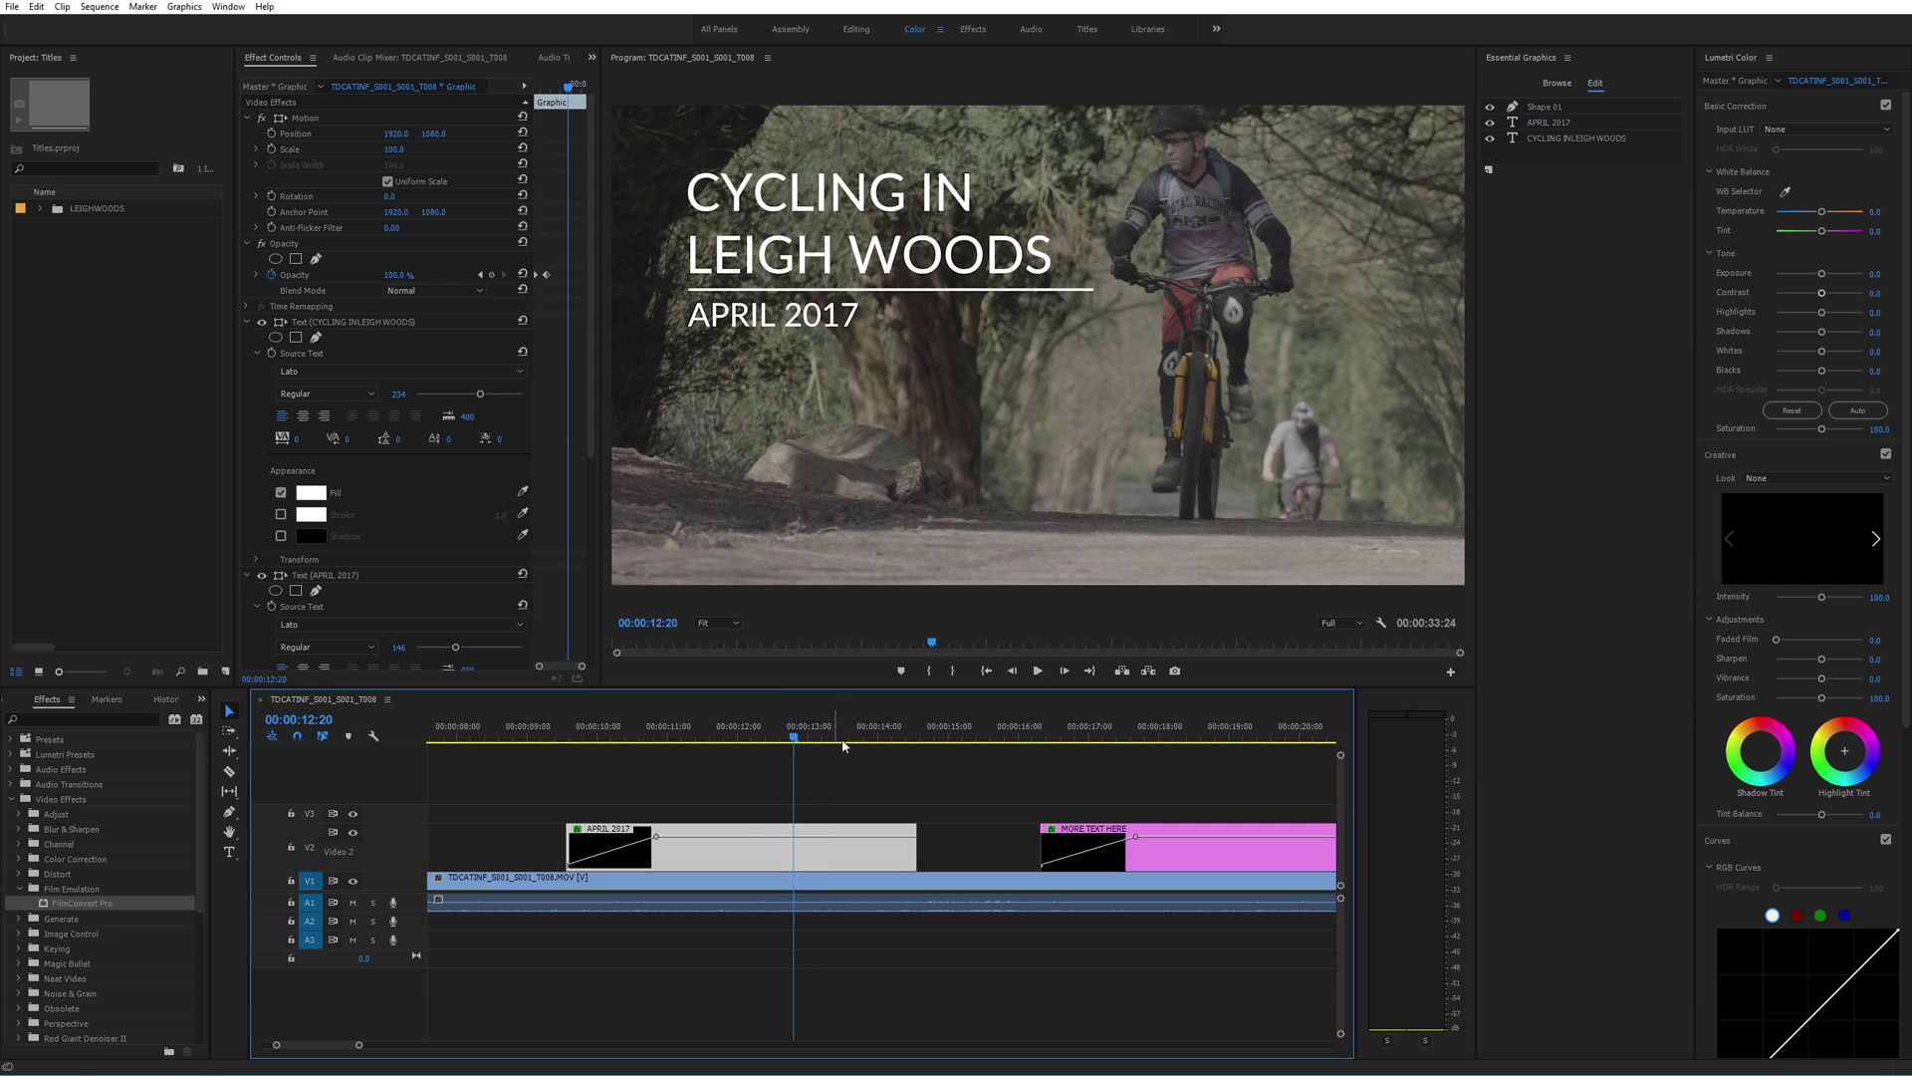
pyautogui.keyDown('ctrl'); pyautogui.click(761, 836); pyautogui.keyUp('ctrl')
pyautogui.keyDown('ctrl'); pyautogui.click(782, 837); pyautogui.keyUp('ctrl')
pyautogui.moveTo(782, 837); pyautogui.dragTo(793, 866)
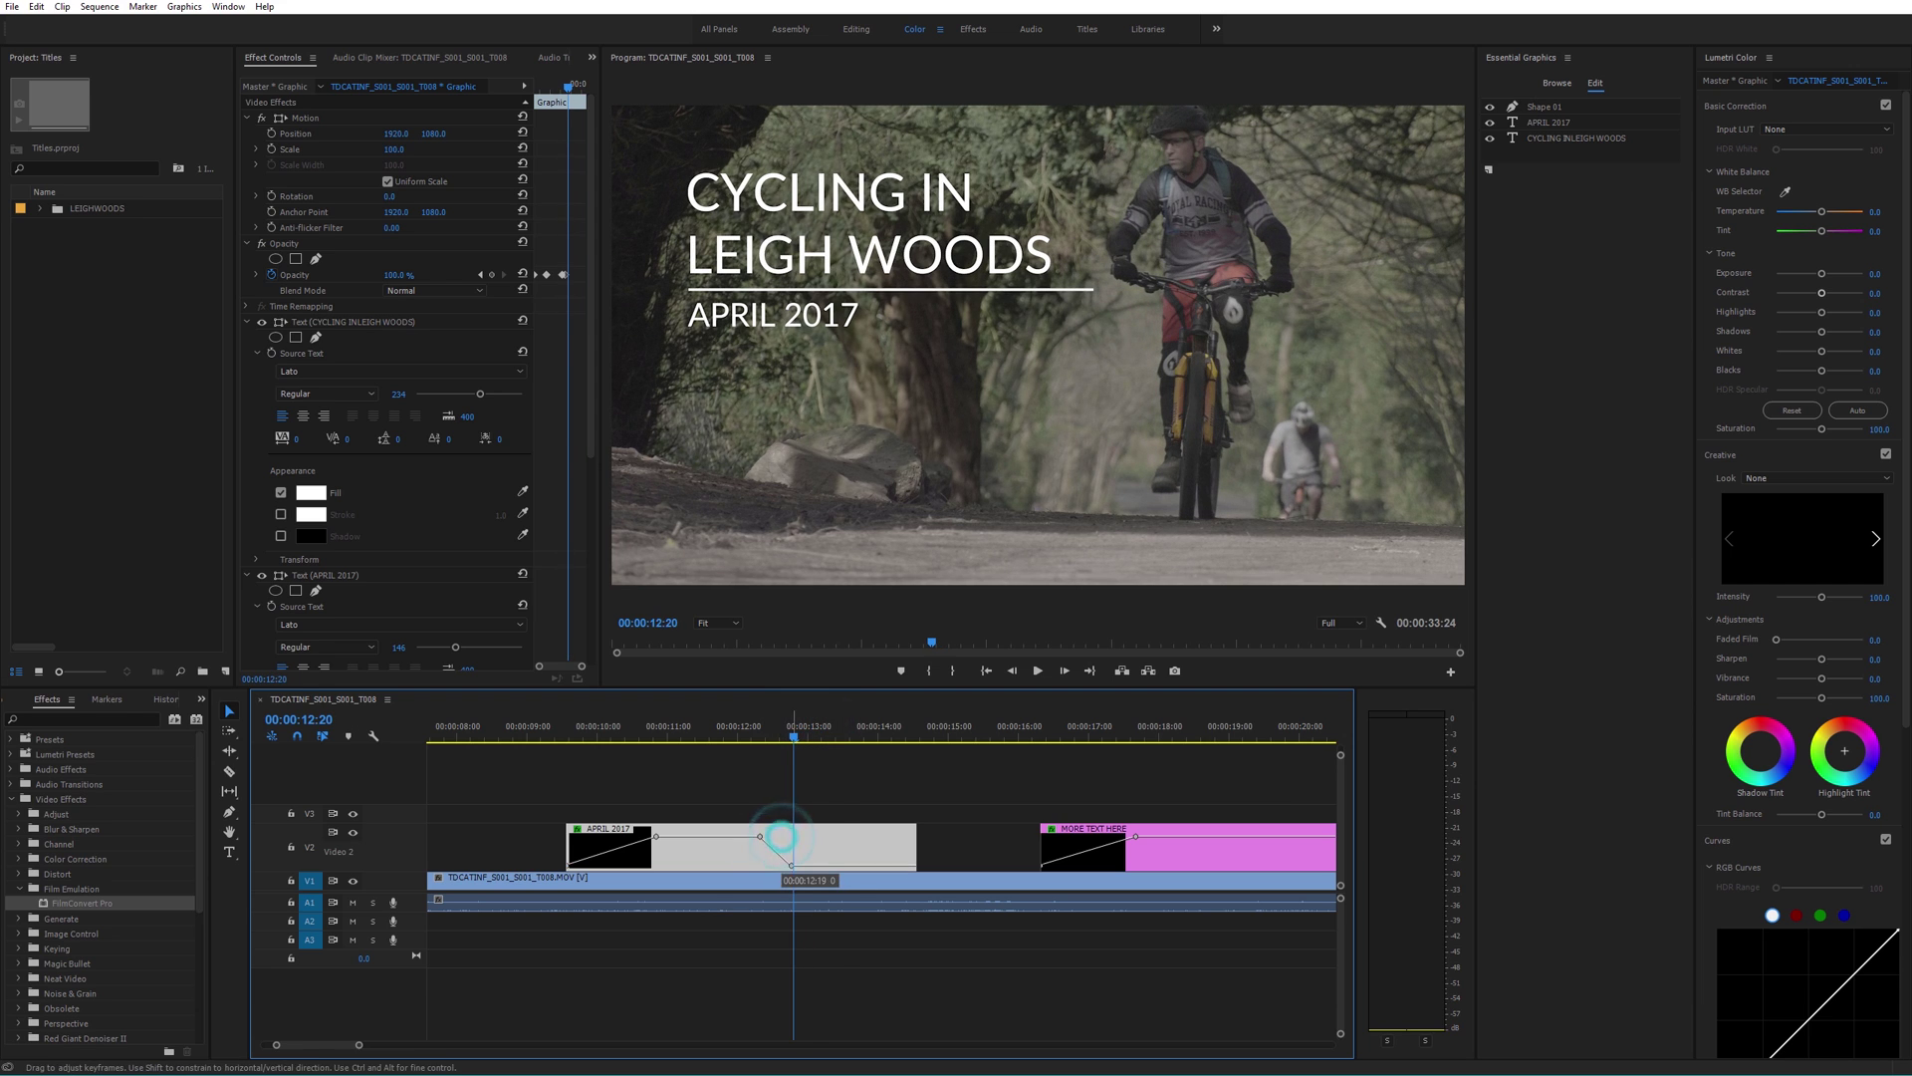
# Step: Play back the title's fade-out from about 00:00:11:15, then deselect the clip
pyautogui.click(713, 733)
pyautogui.press('space')
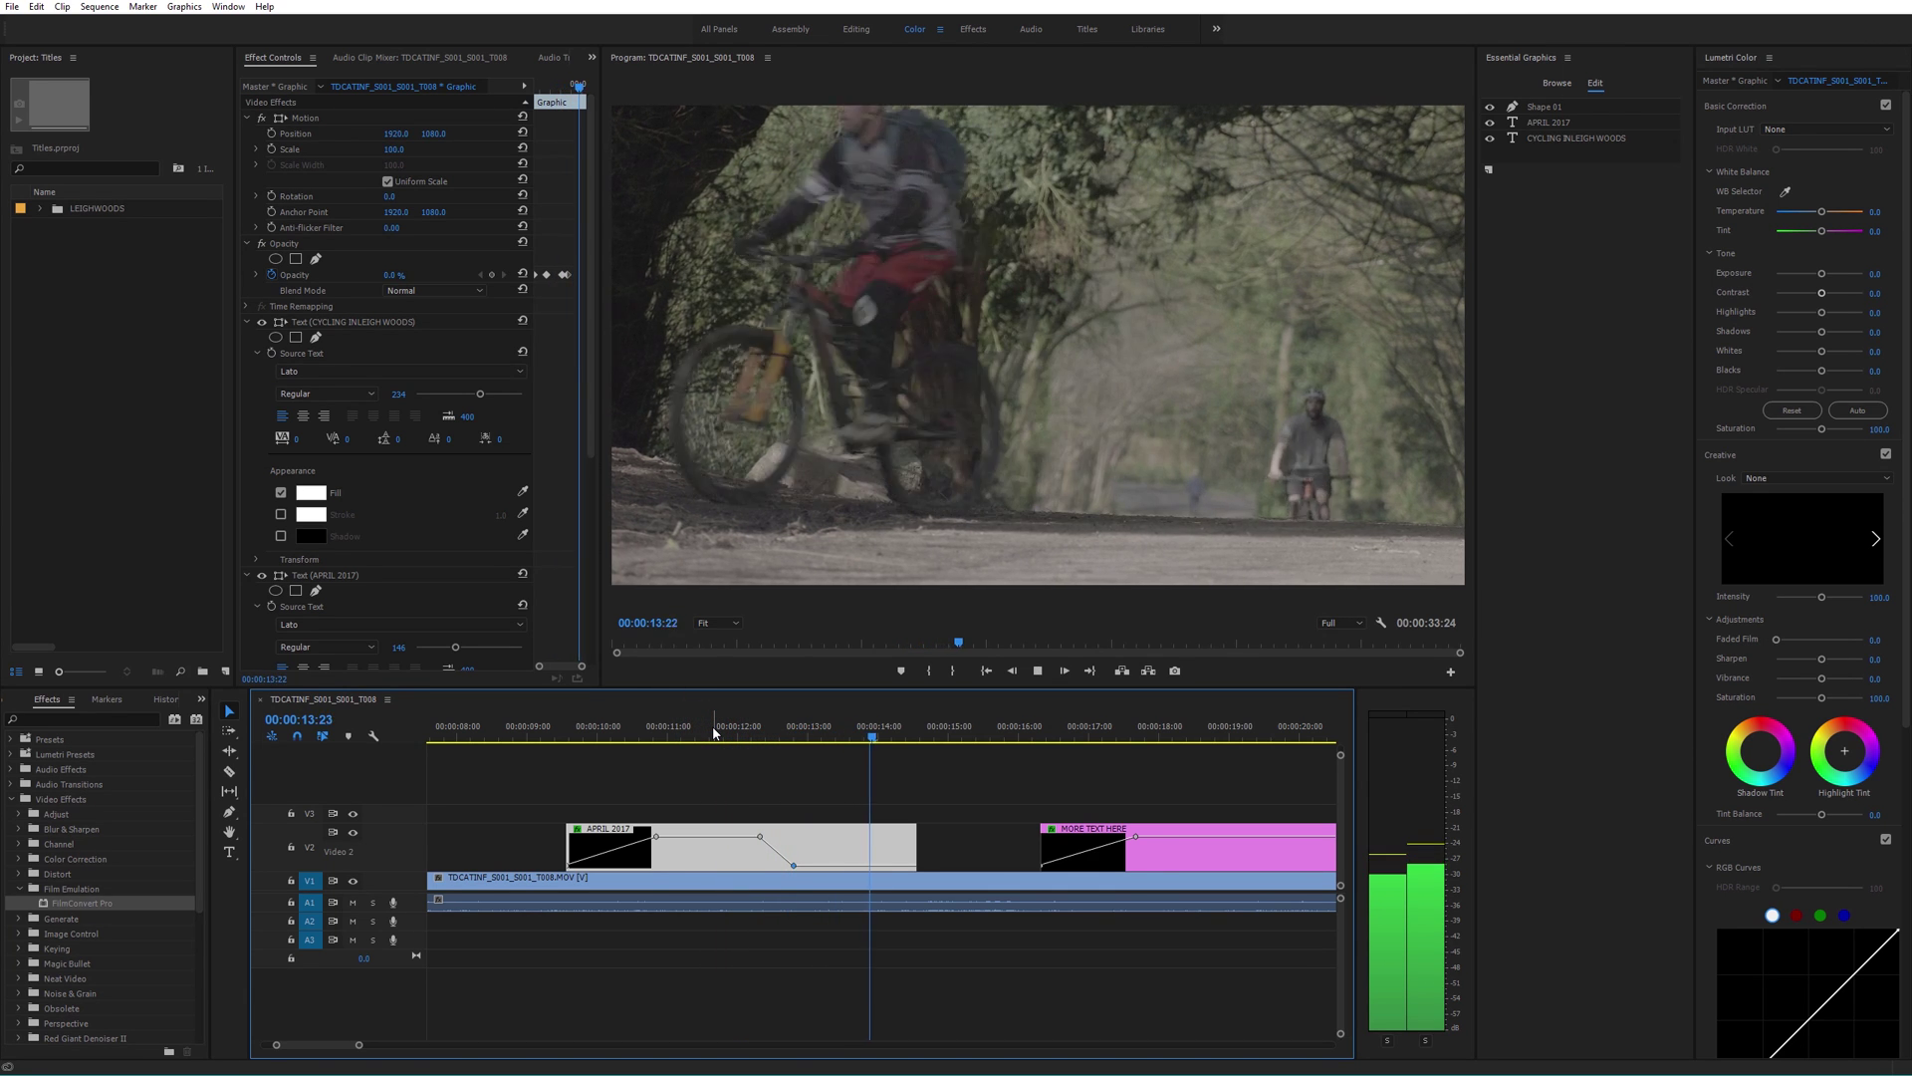
pyautogui.press('space')
pyautogui.click(912, 762)
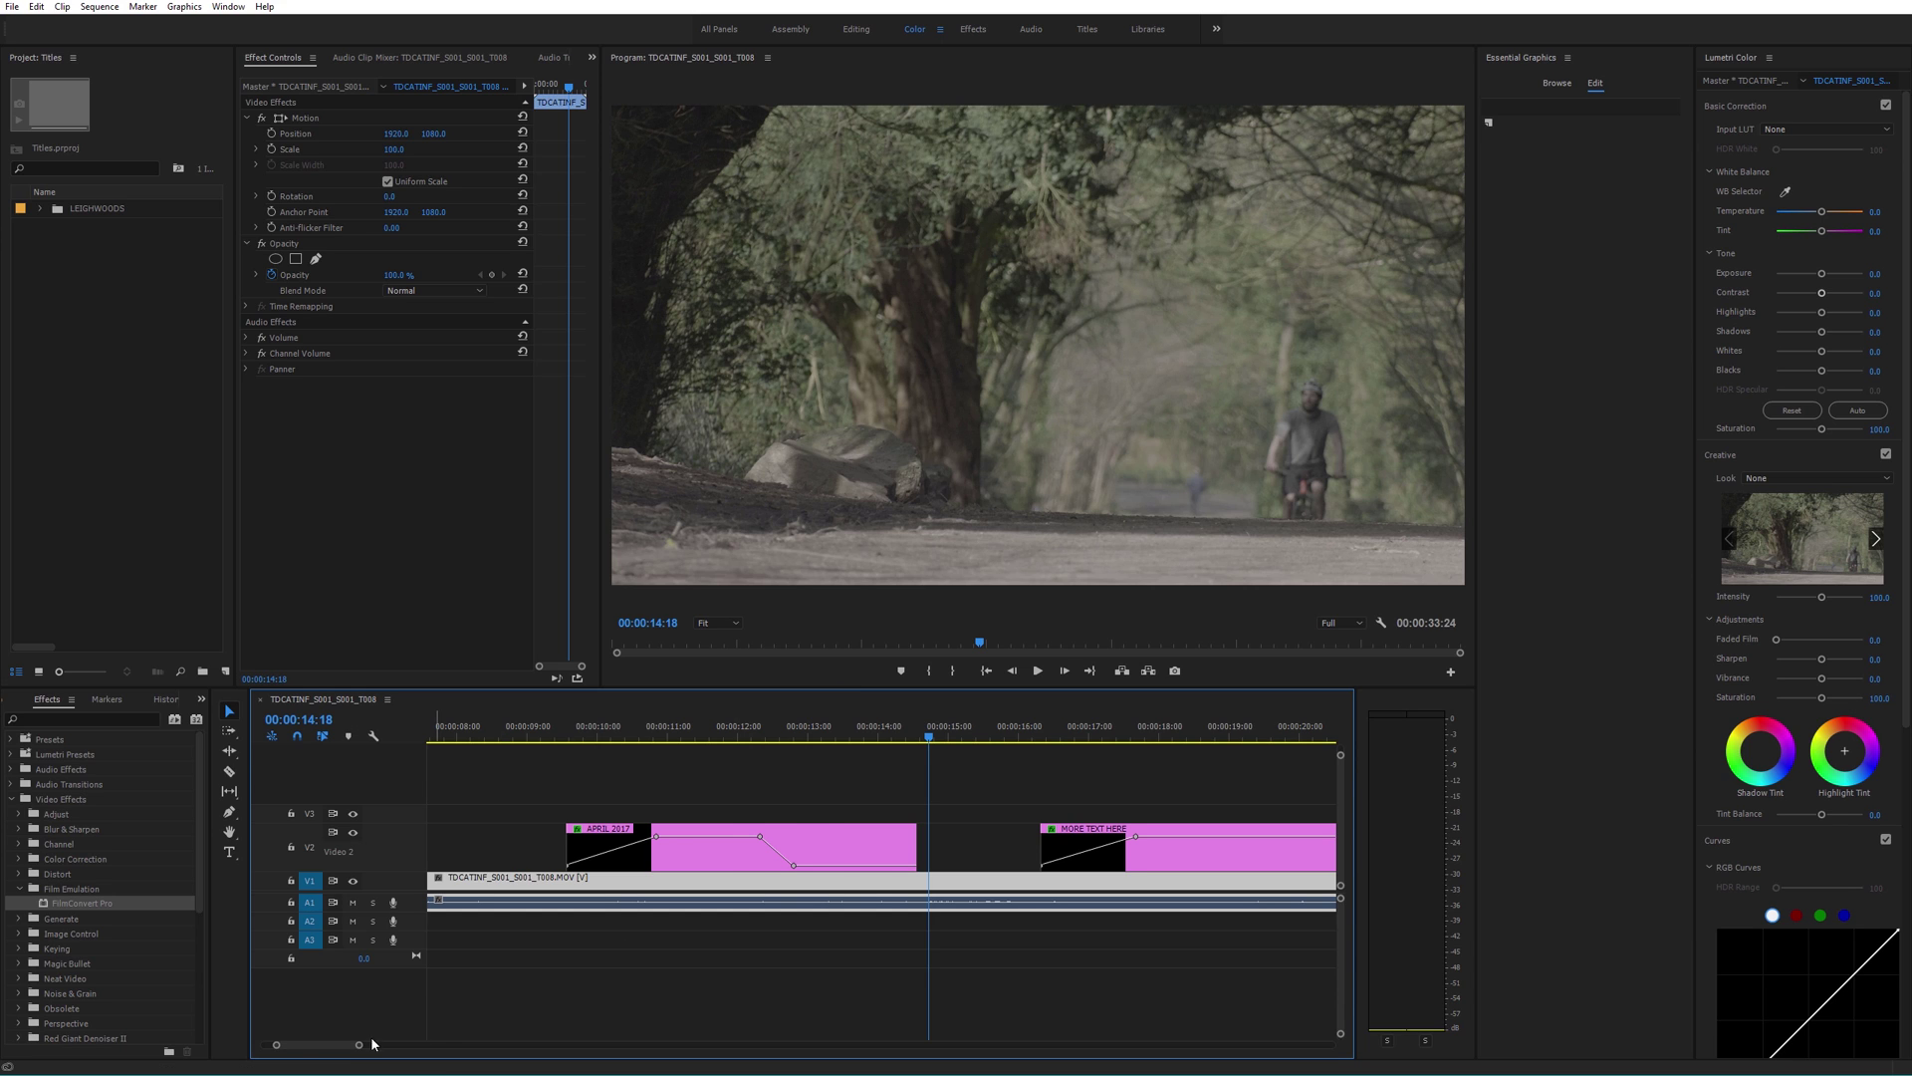
pyautogui.moveTo(360, 1046); pyautogui.dragTo(482, 1044)
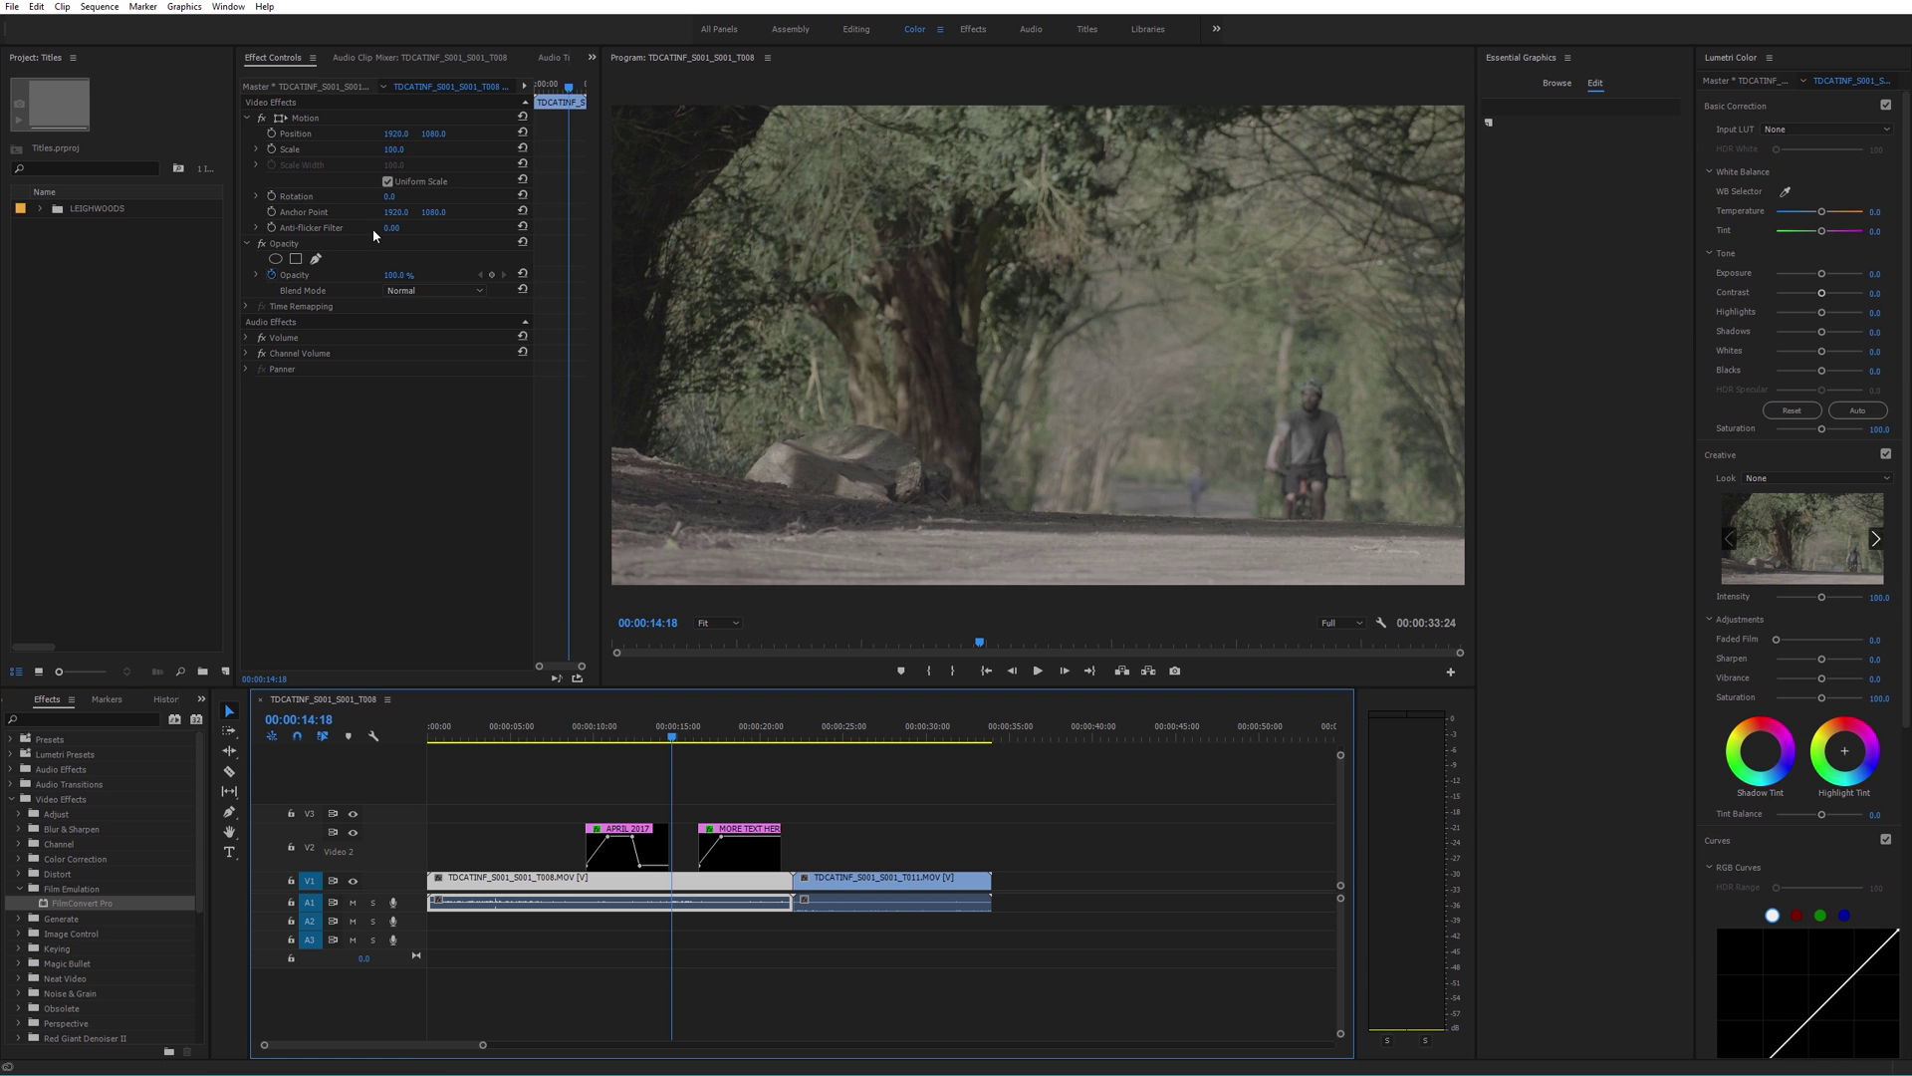
# Step: Expand the MORE TEXT HERE text layer's Transform in Effect Controls, showing position 976.7, 1947.0
pyautogui.click(771, 834)
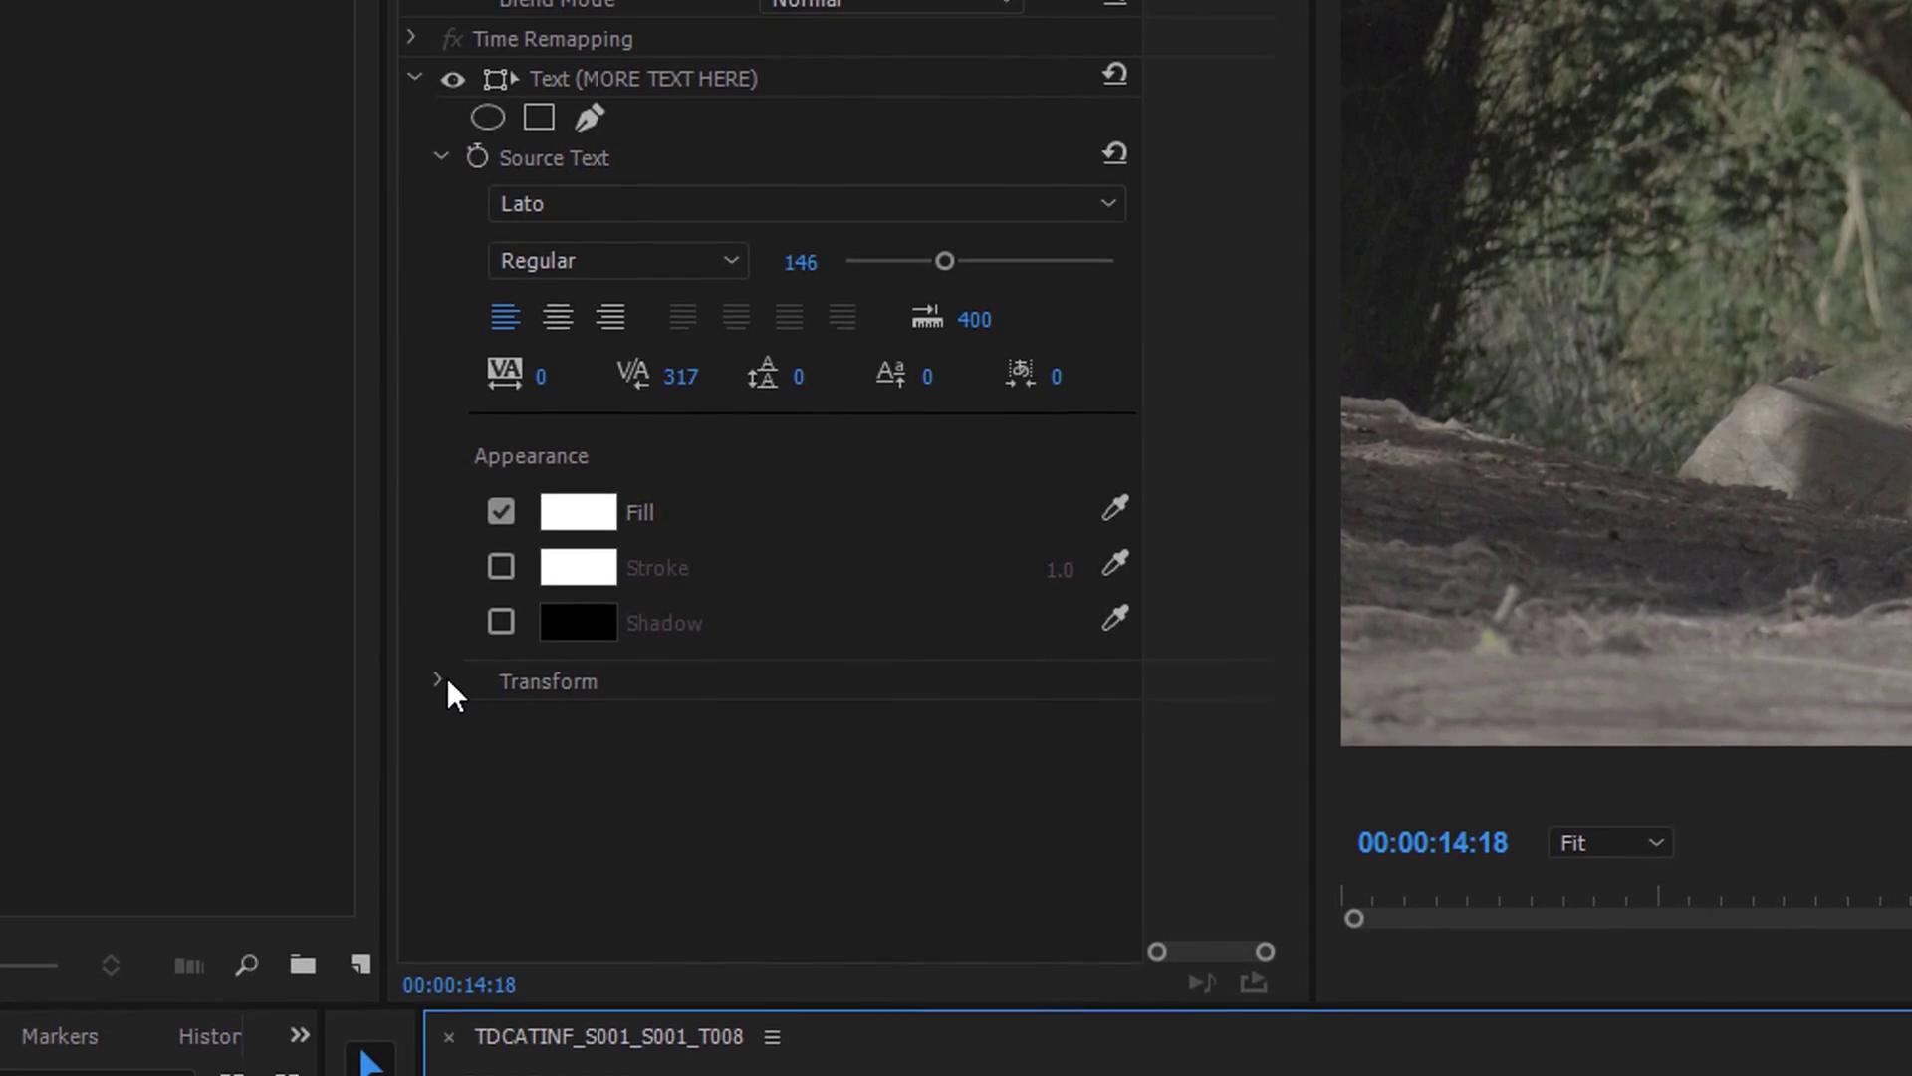
pyautogui.click(442, 679)
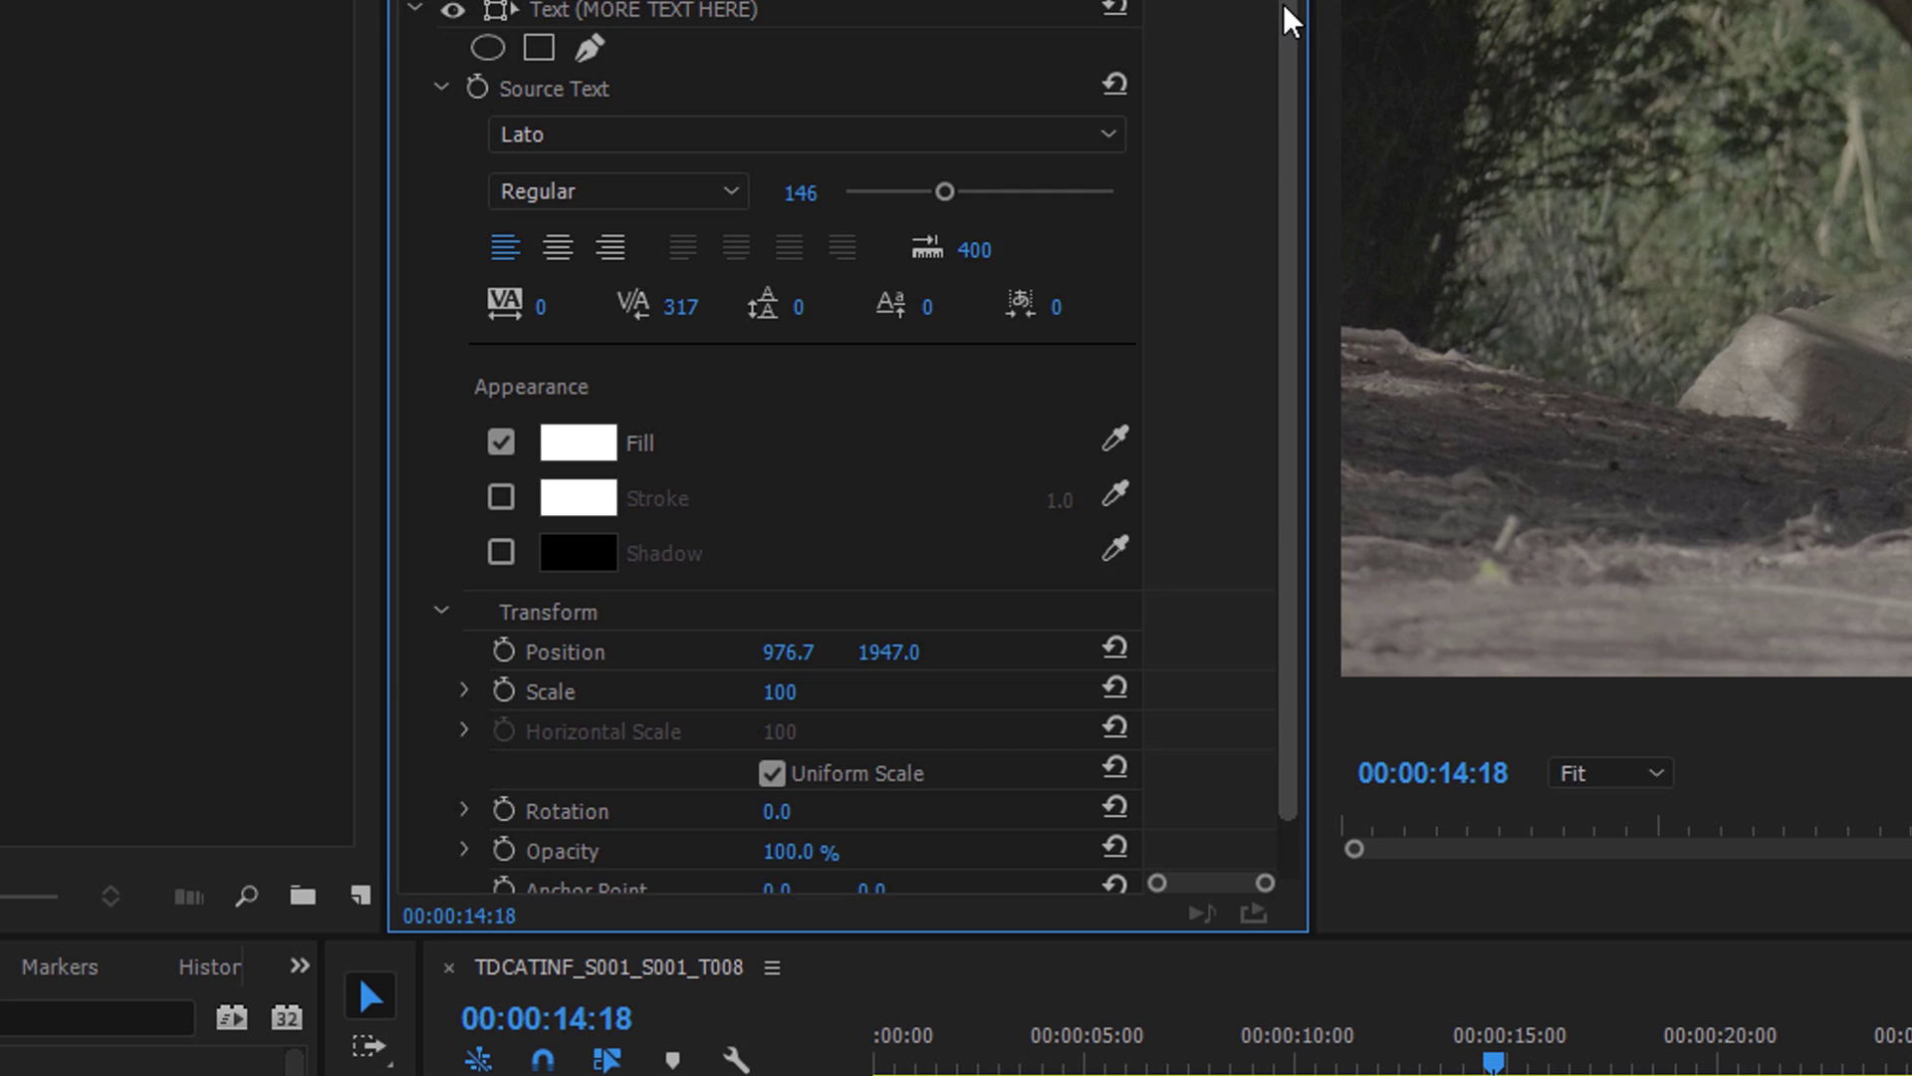
pyautogui.moveTo(1291, 20); pyautogui.dragTo(1292, 80)
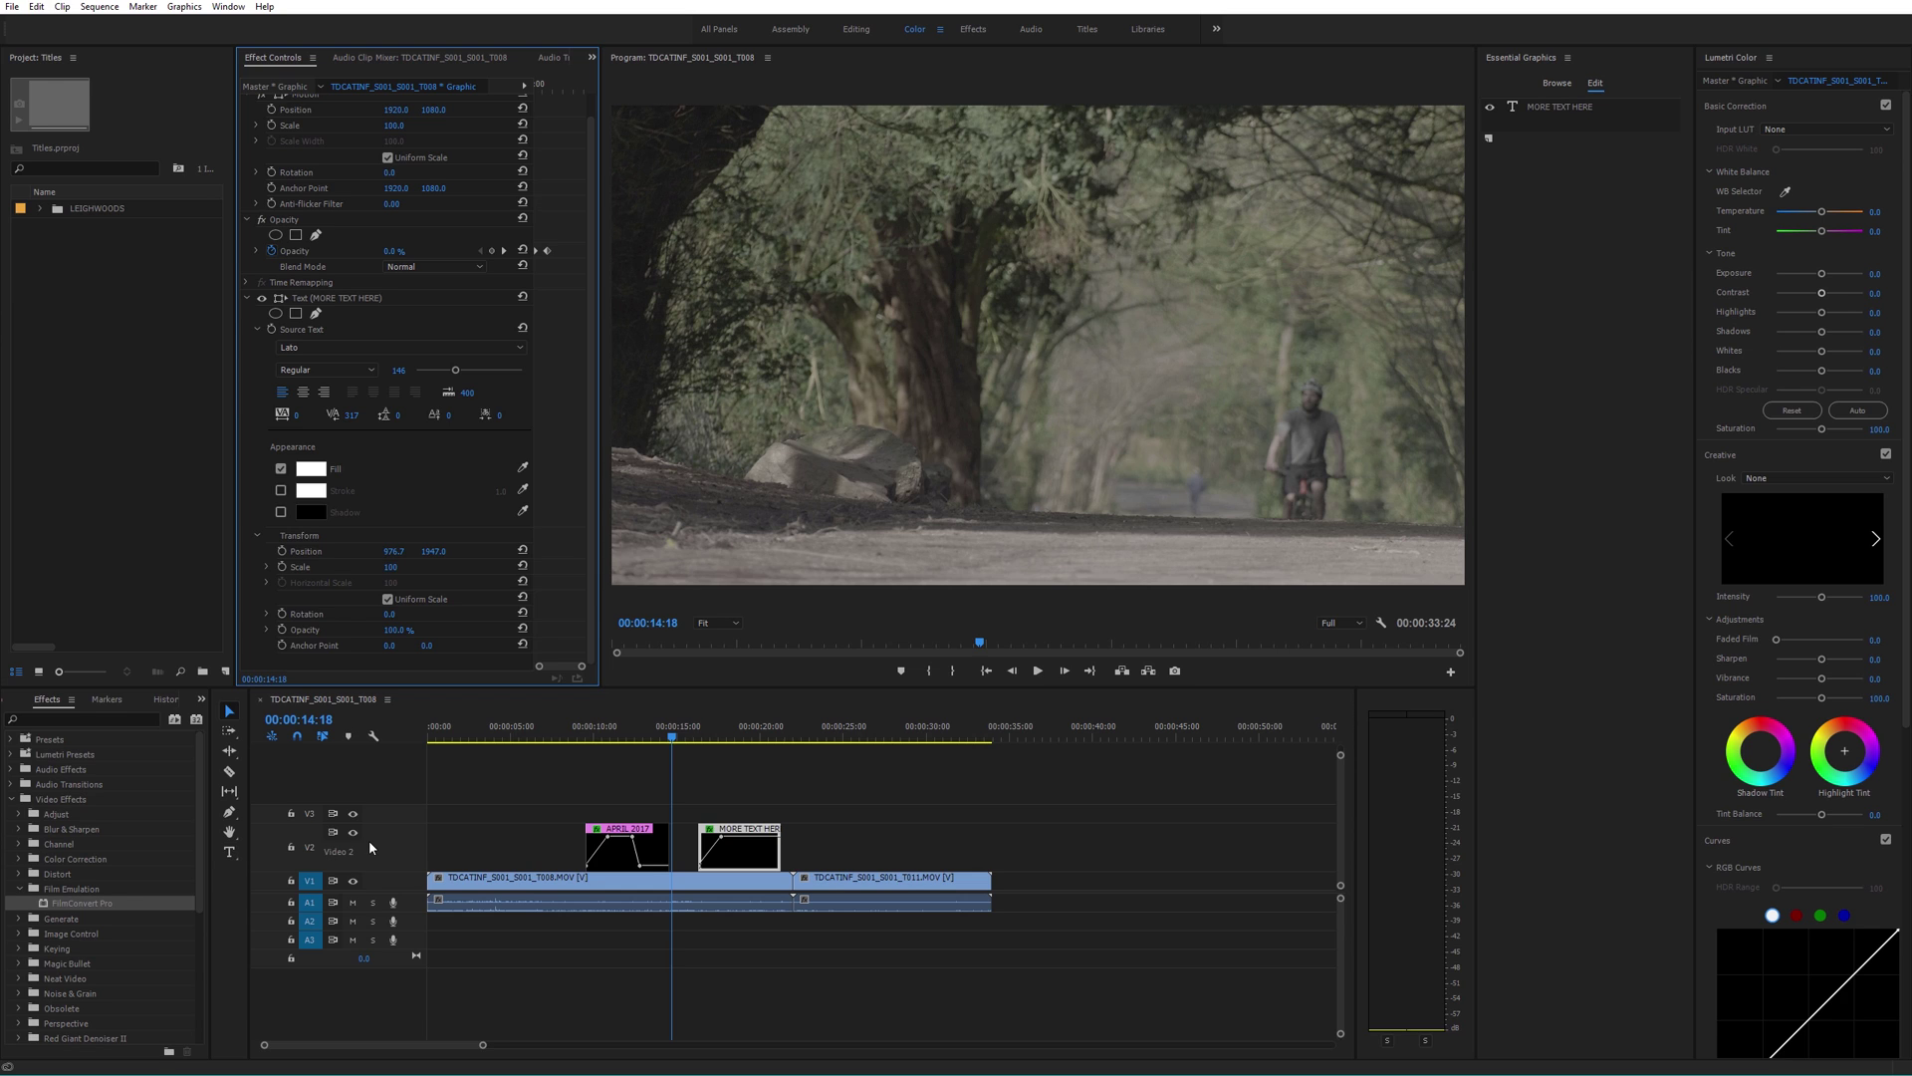
pyautogui.click(1557, 84)
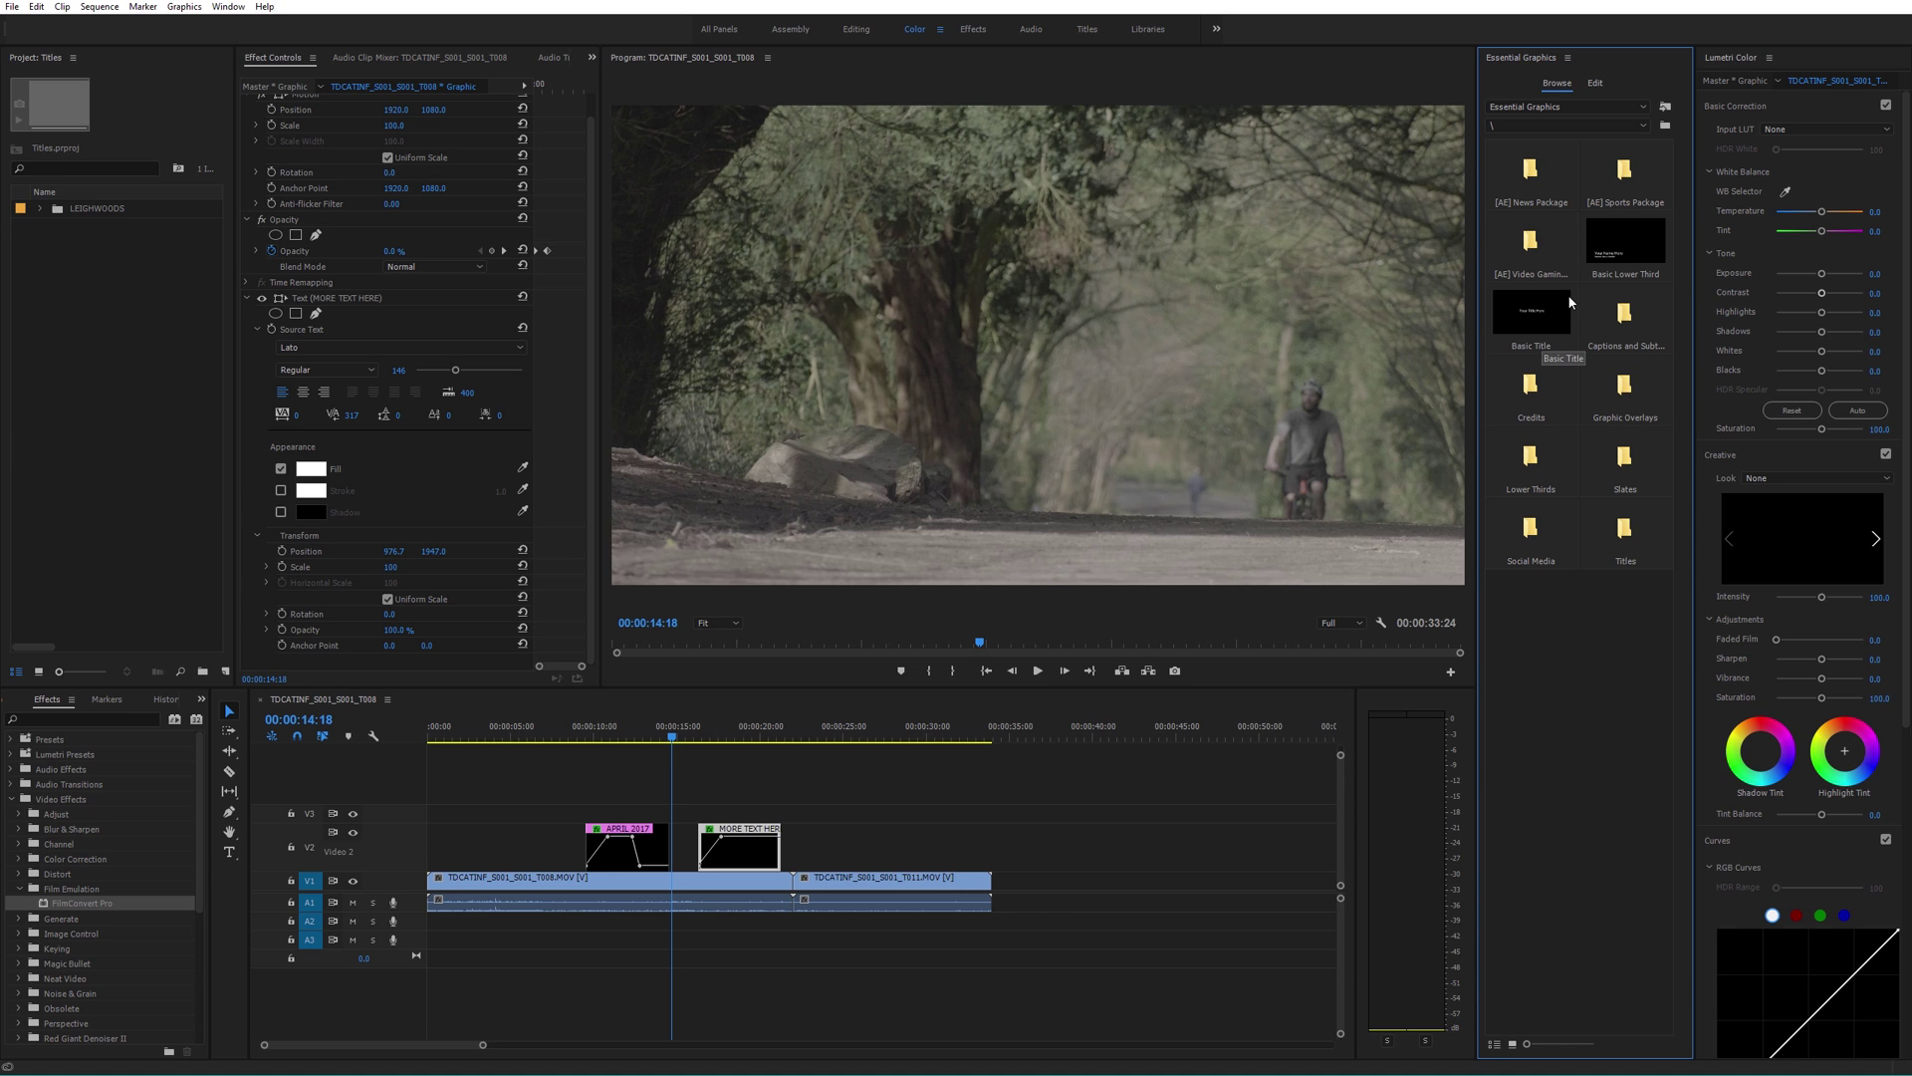
pyautogui.doubleClick(1534, 171)
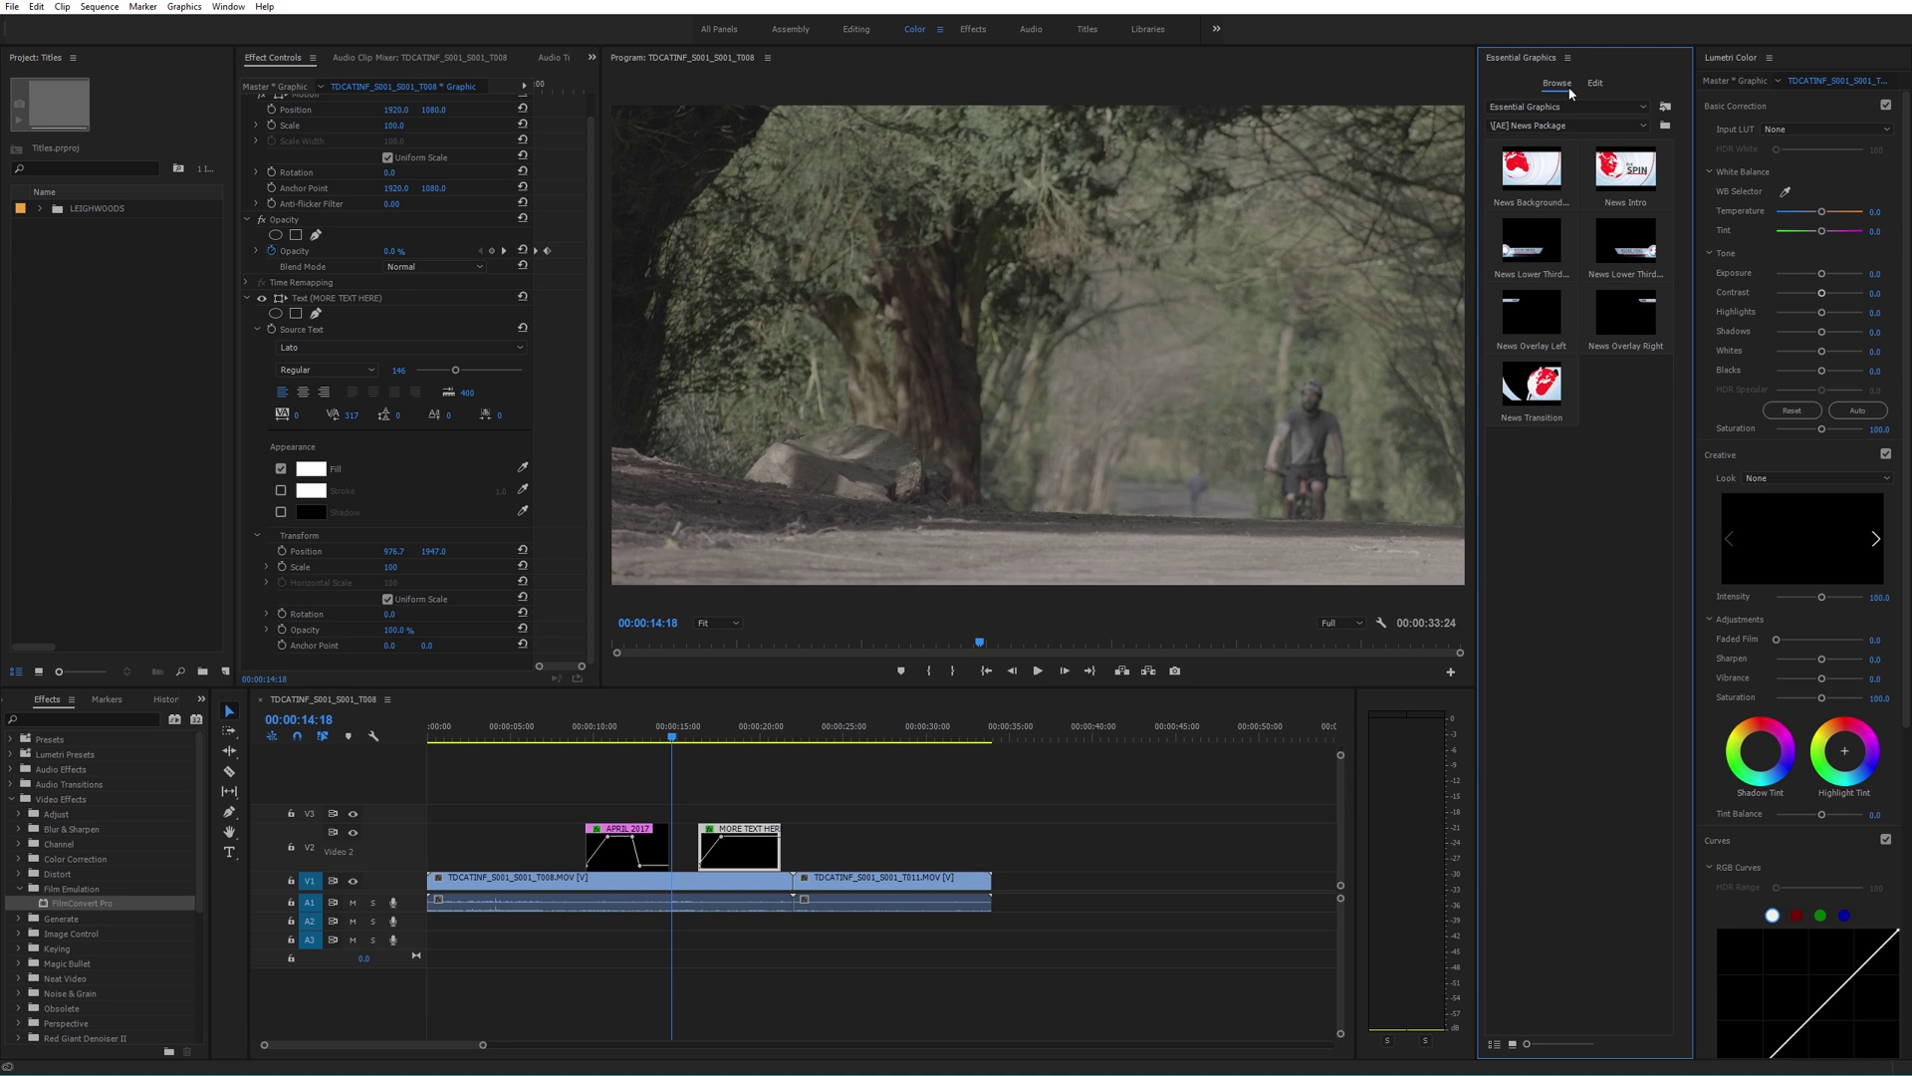
pyautogui.click(1528, 125)
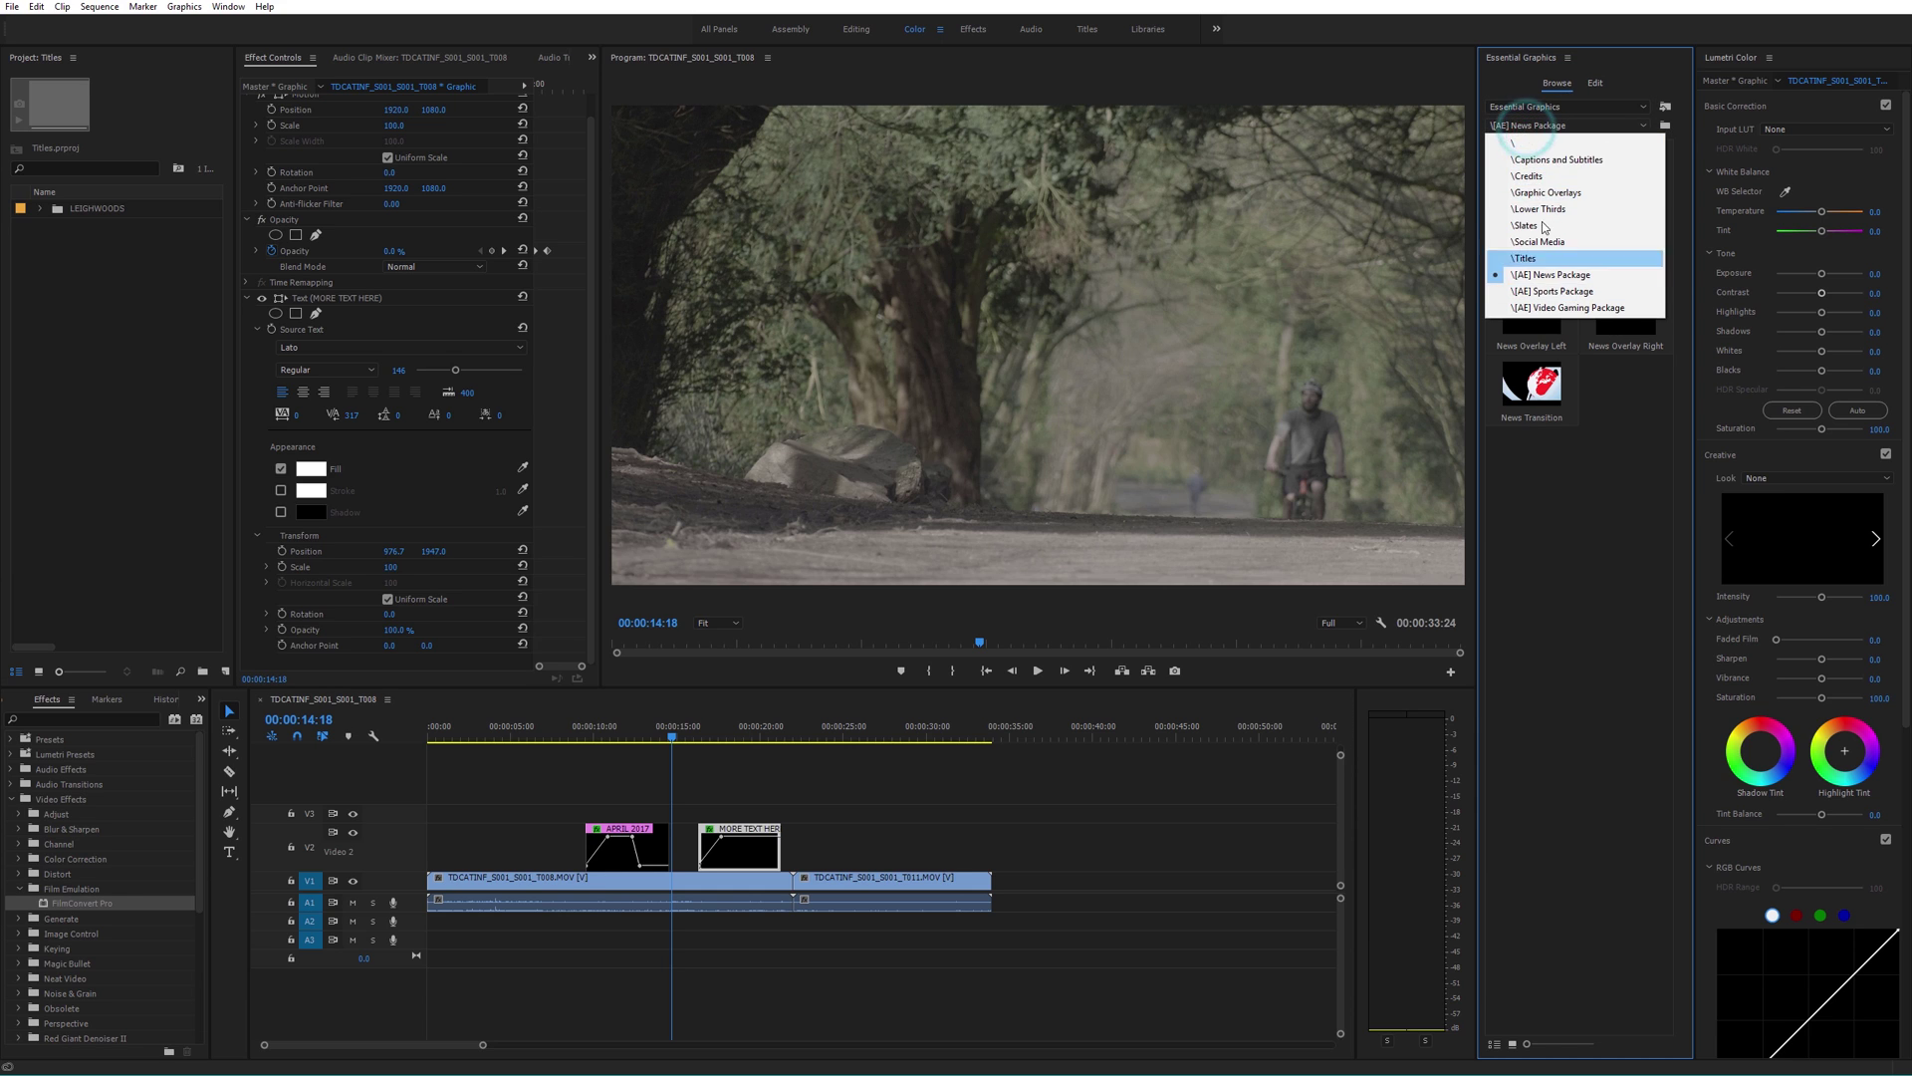
pyautogui.click(1515, 142)
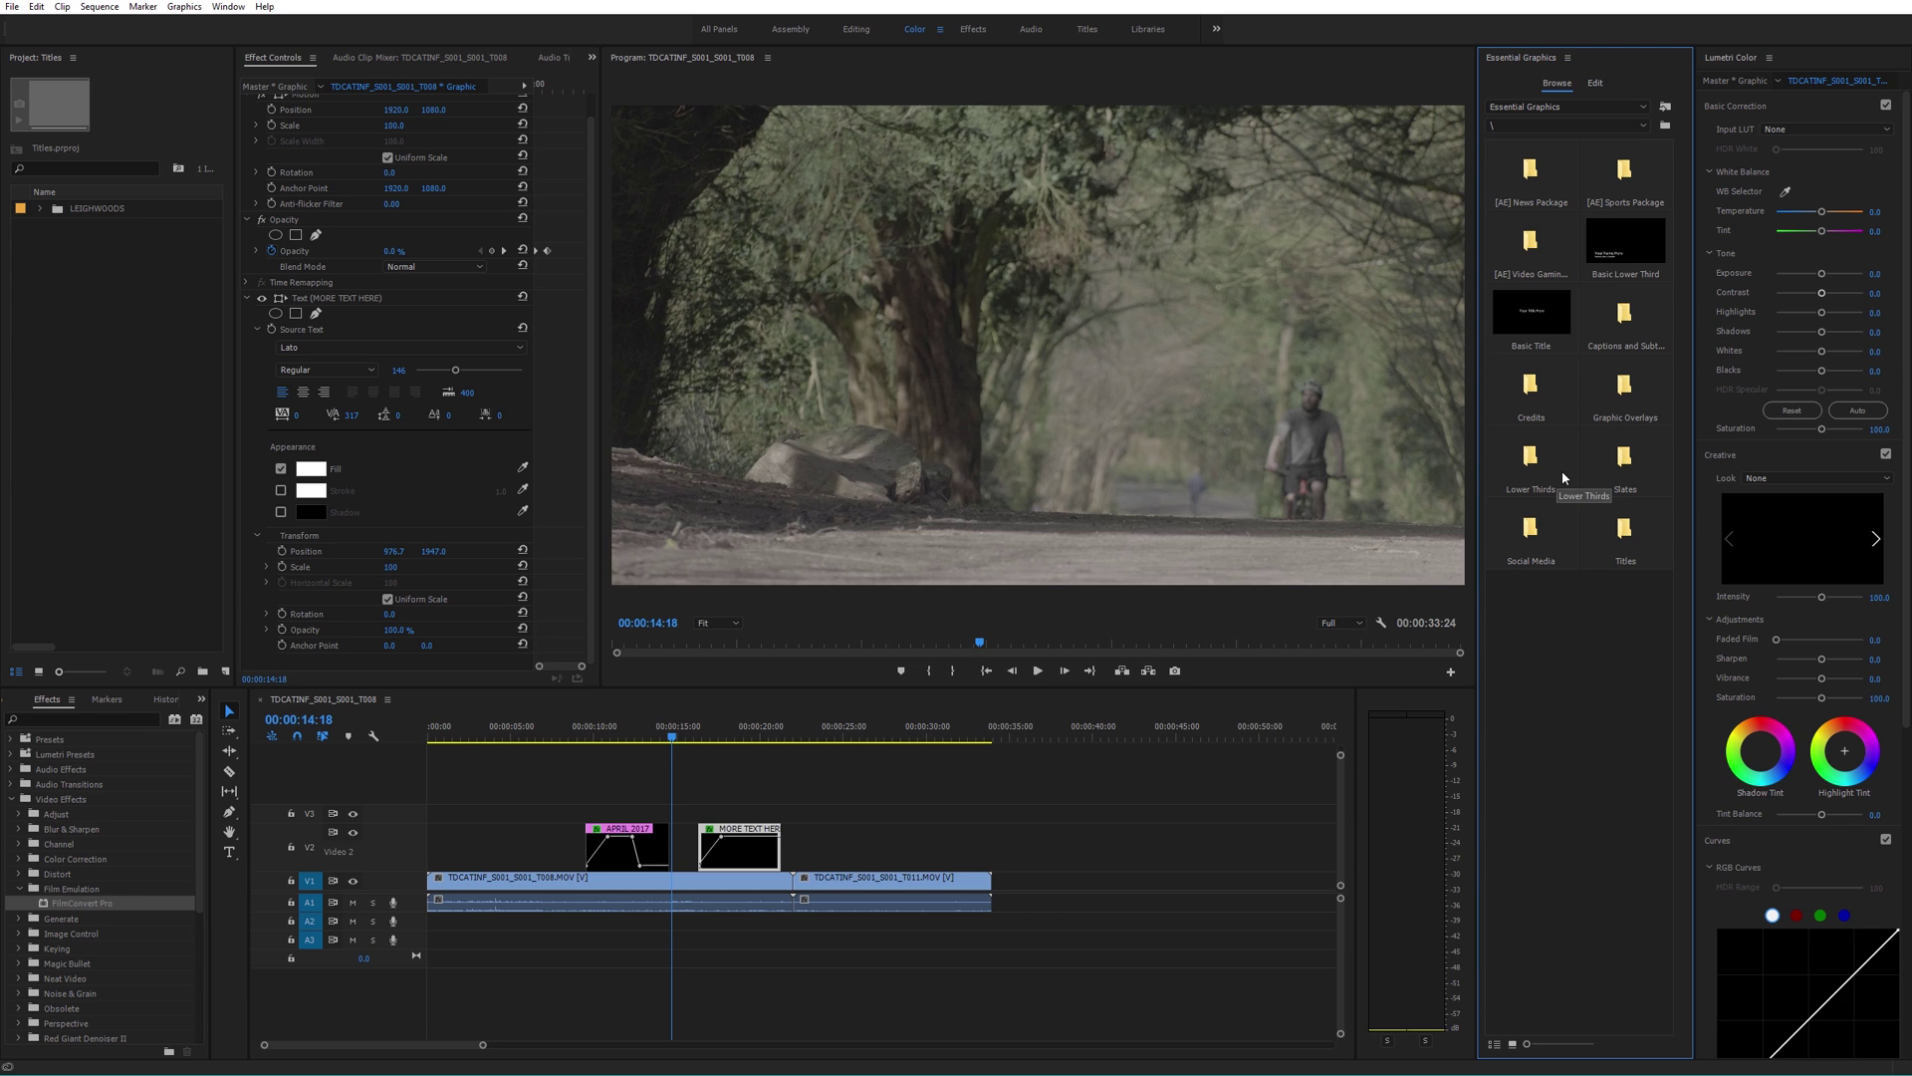
pyautogui.click(1594, 84)
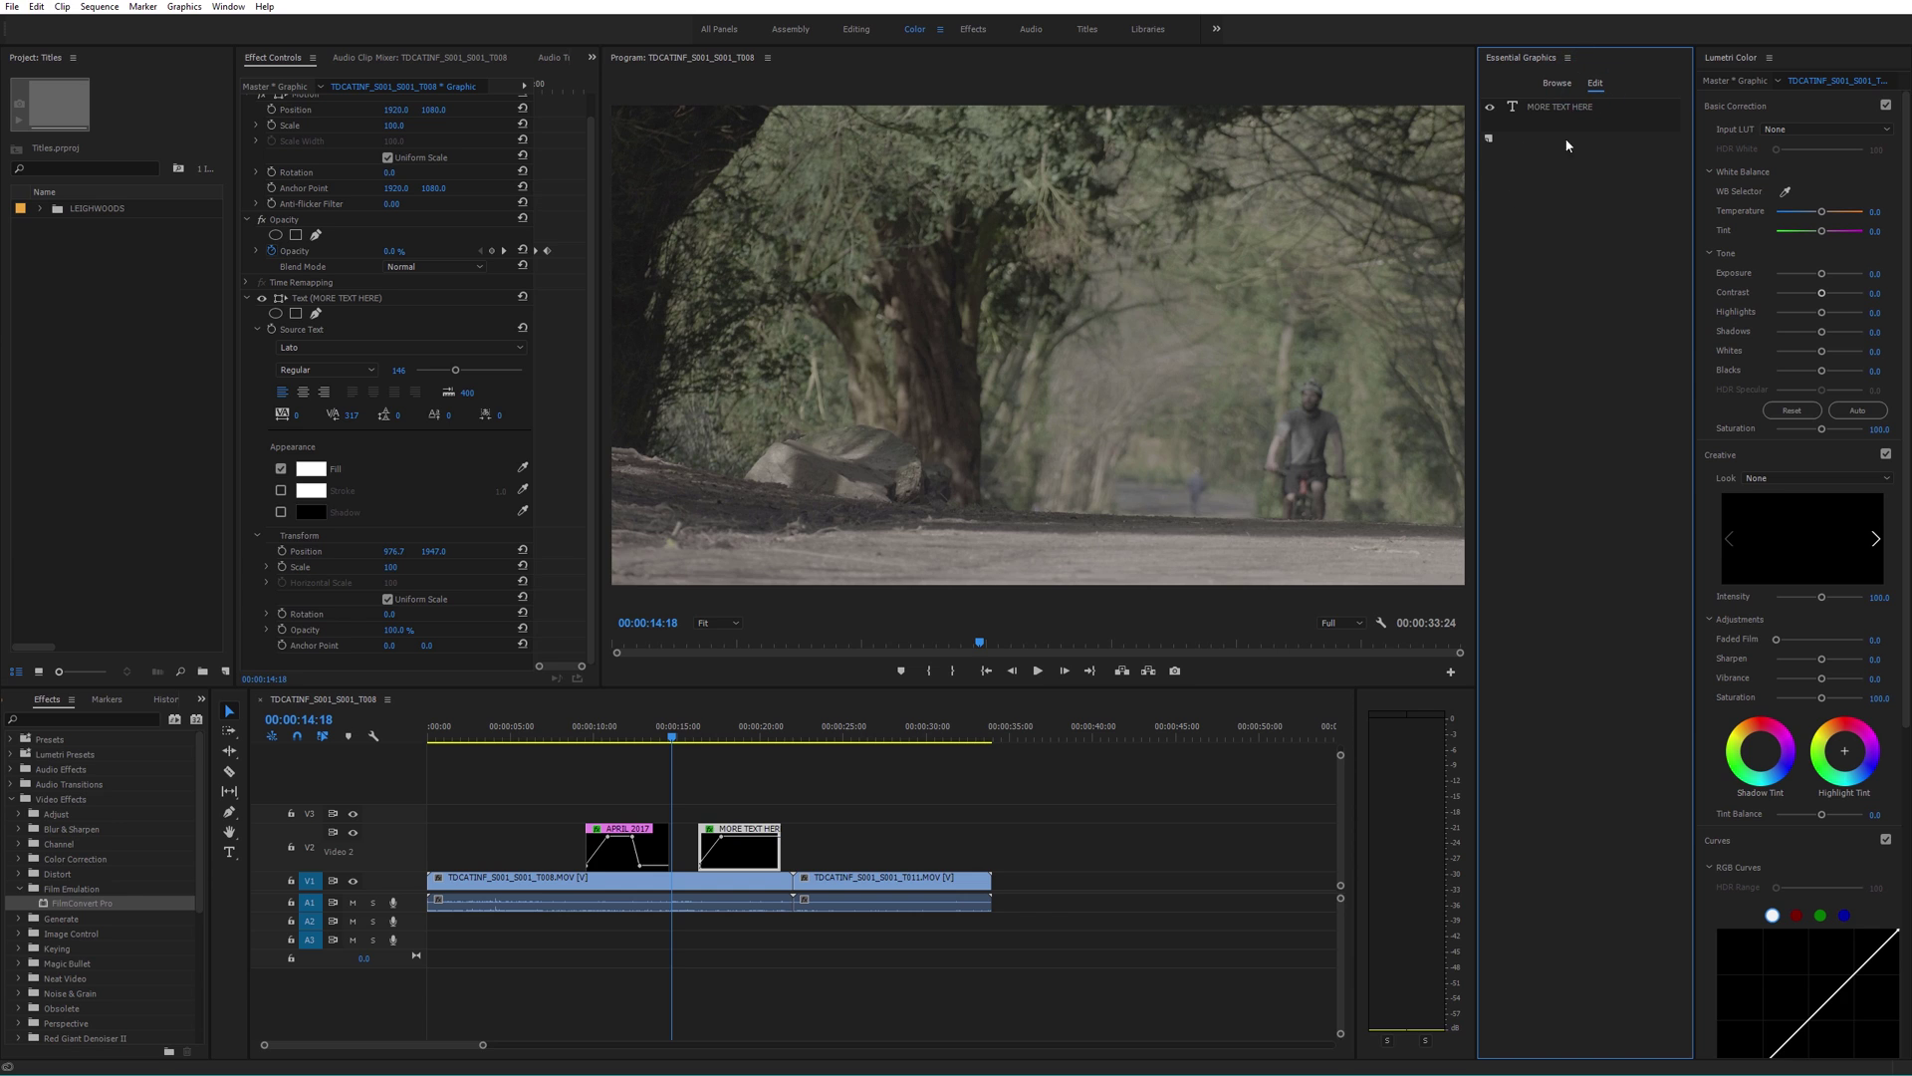